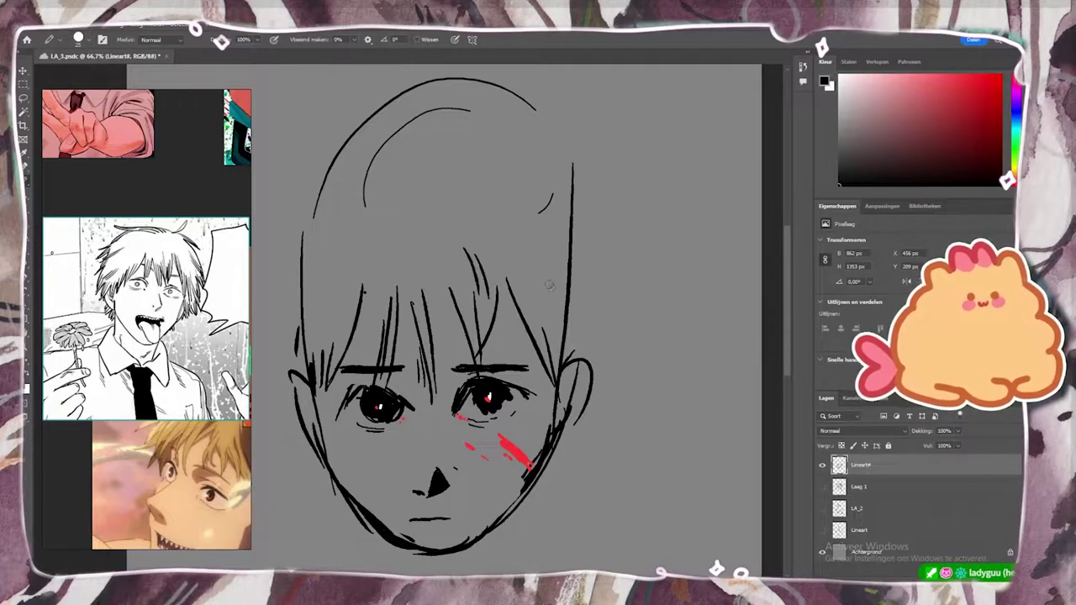
Sketch black hair strands over the forehead and short tufts along both sides of the head.
drag(407, 202, 390, 293)
drag(375, 230, 345, 269)
drag(362, 244, 320, 316)
mouse_move(319, 281)
mouse_down()
mouse_move(307, 310)
mouse_move(269, 290)
mouse_up()
drag(276, 309, 268, 330)
drag(454, 210, 520, 238)
drag(543, 257, 578, 261)
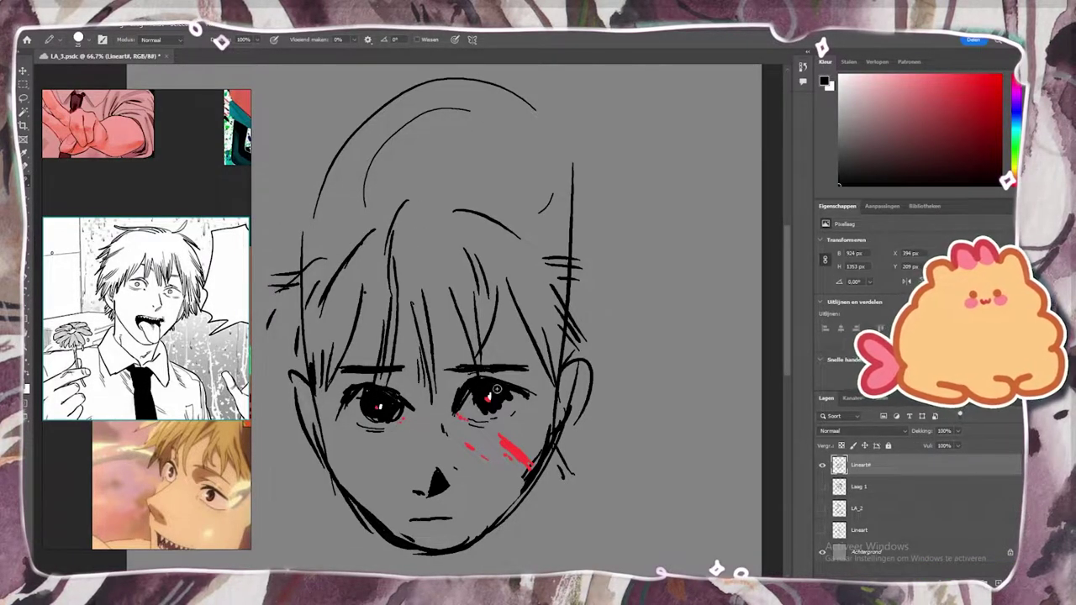
Draw spiky black hair tufts sticking out beside both ears.
click(839, 185)
drag(572, 341, 620, 346)
drag(620, 347, 572, 356)
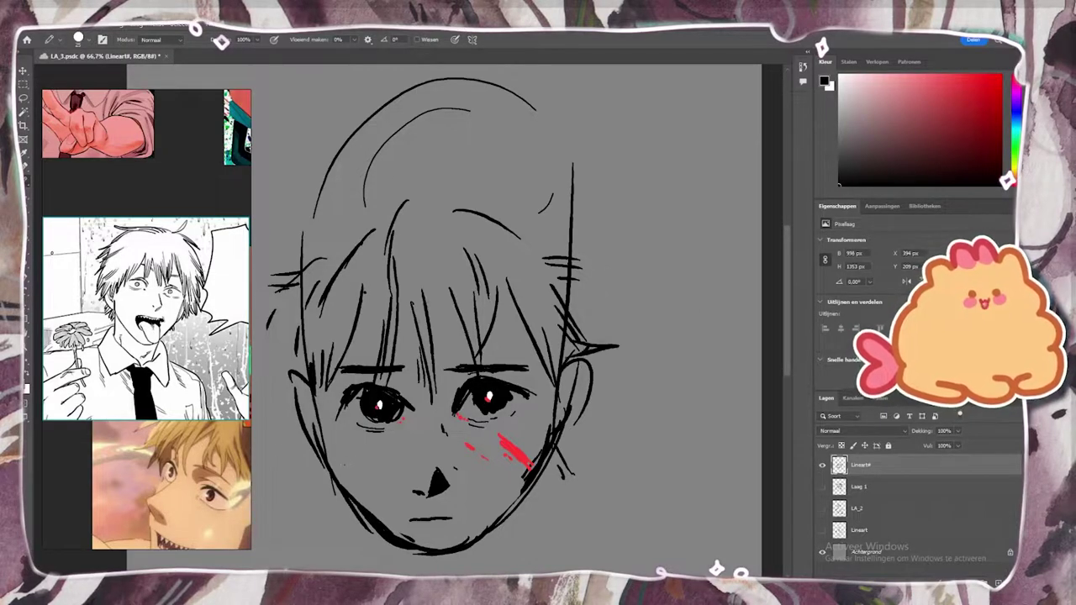
drag(471, 387, 537, 313)
mouse_move(375, 304)
mouse_down()
mouse_move(381, 418)
mouse_move(404, 410)
mouse_move(363, 285)
mouse_up()
drag(345, 298, 365, 288)
drag(328, 242, 359, 234)
drag(357, 251, 361, 273)
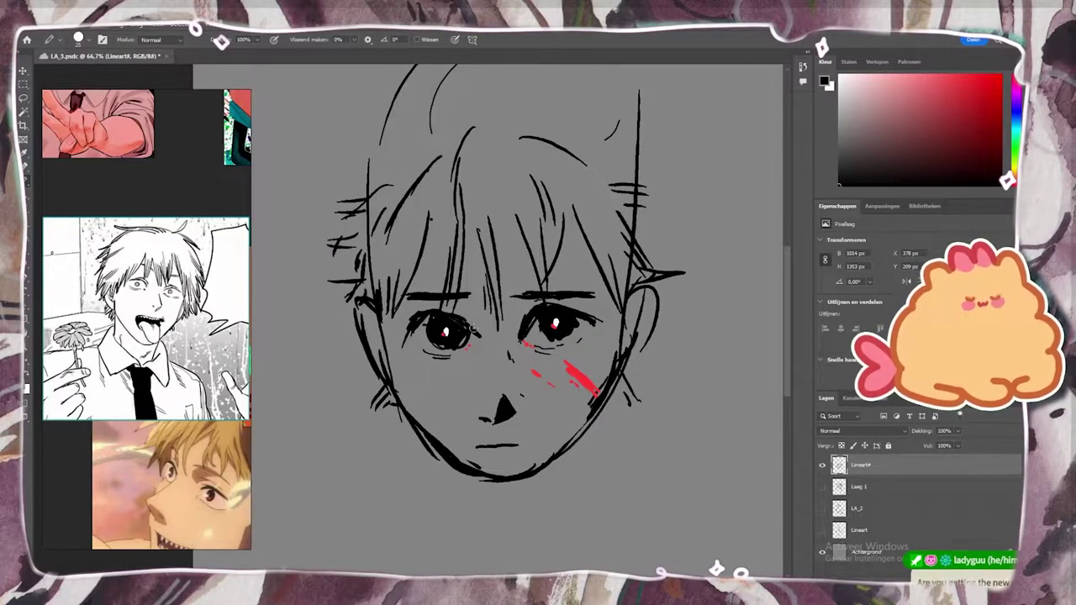
Outline the crown of the hair with curved strokes and flicked ends on both sides.
drag(516, 123, 375, 140)
drag(416, 154, 350, 112)
drag(375, 158, 348, 200)
drag(573, 161, 635, 132)
Thicken the jawline, draw the neck with a band below the chin, and add a tuft beside the ear.
drag(497, 410, 489, 277)
drag(590, 286, 564, 373)
drag(555, 357, 435, 359)
drag(404, 297, 443, 363)
drag(562, 303, 552, 366)
drag(551, 364, 444, 360)
key(ctrl+minus)
drag(351, 260, 380, 264)
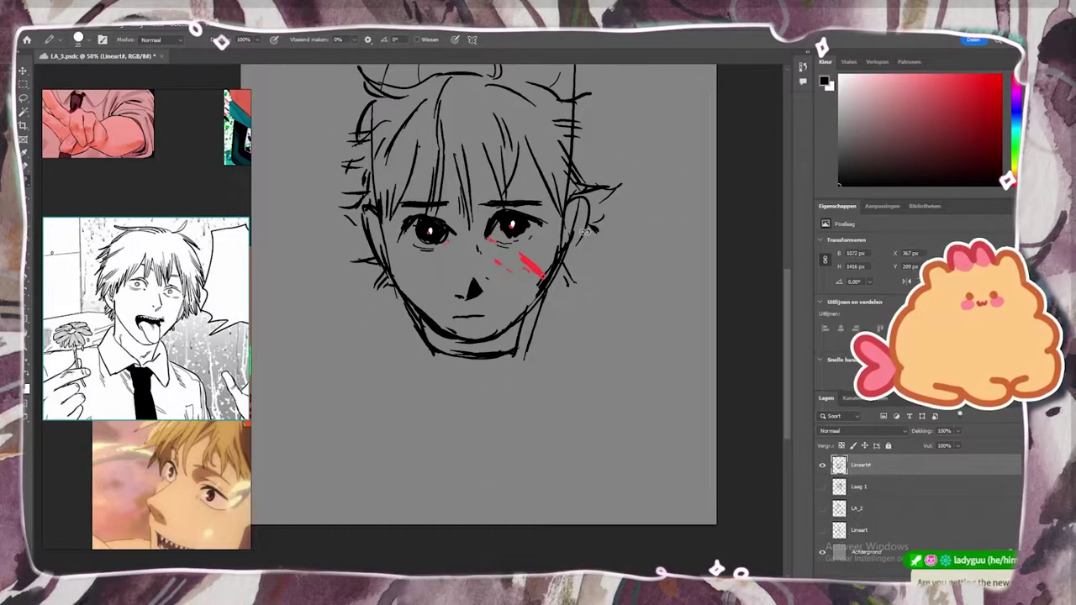
Open makima_01102022.psd to use as a reference and enlarge it.
click(40, 23)
click(52, 47)
click(362, 443)
double_click(563, 275)
key(ctrl+plus)
key(ctrl+plus)
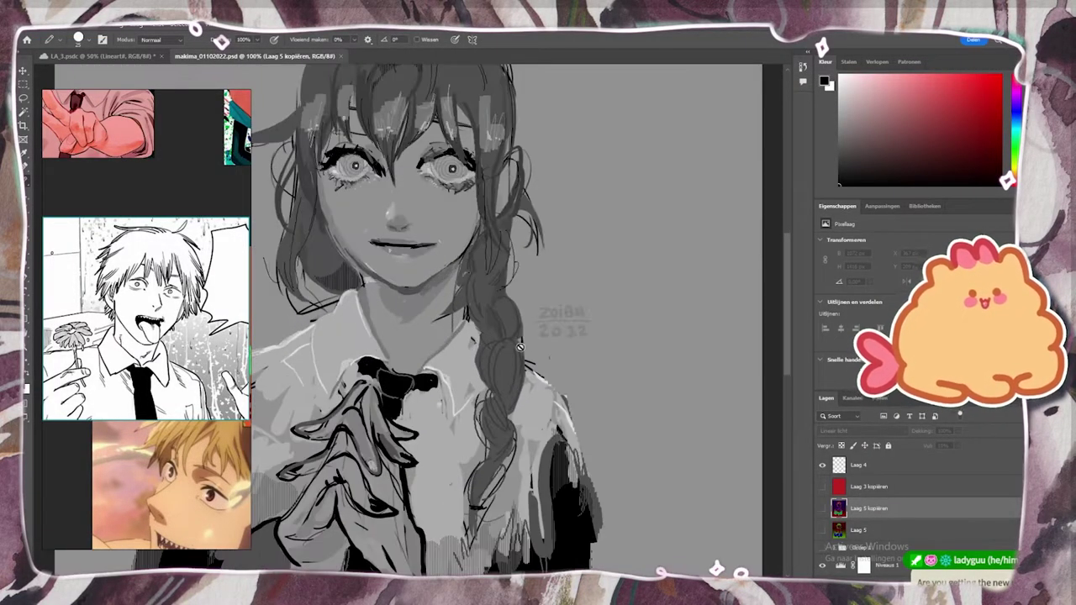
Examine the clothing and hands in the makima_01102022.psd drawing as a reference.
drag(695, 111, 404, 394)
drag(601, 322, 564, 339)
drag(551, 220, 524, 305)
click(524, 306)
key(Return)
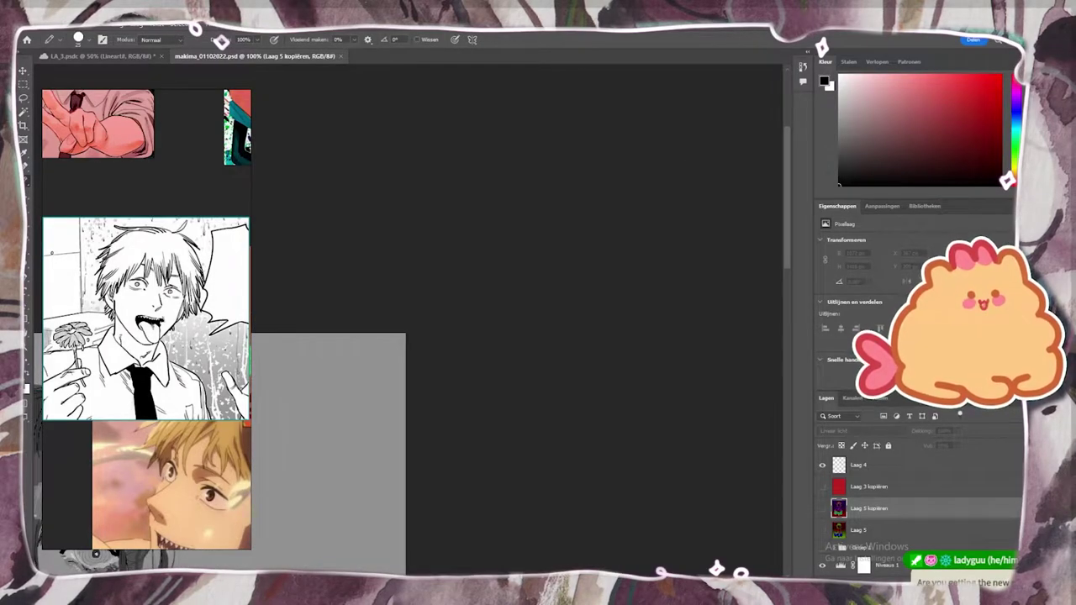
key(v)
click(337, 454)
drag(505, 575, 363, 575)
drag(787, 197, 787, 278)
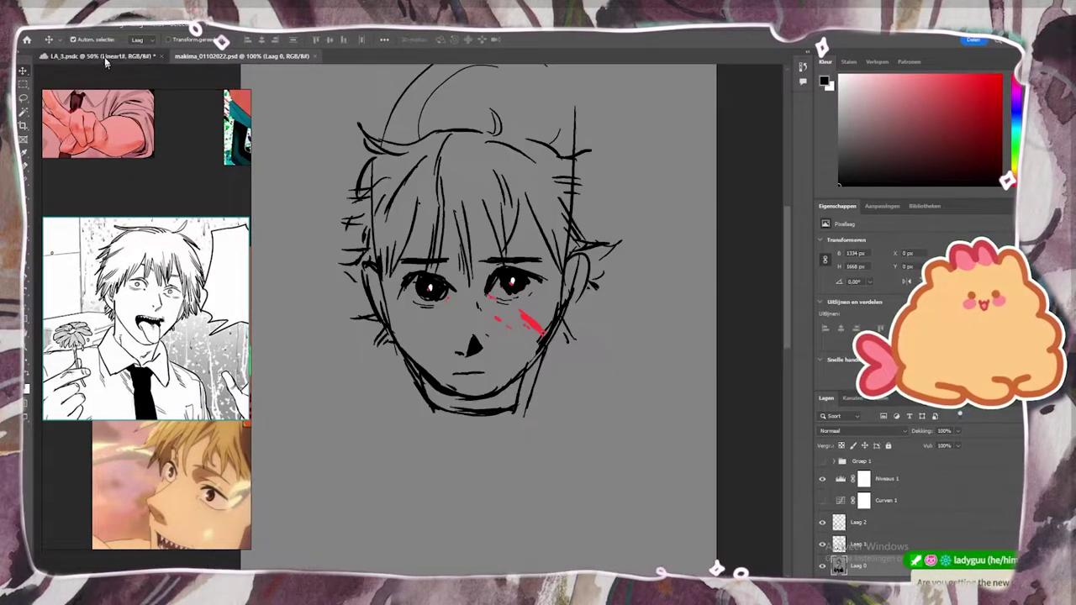
Switch back to LA_3.psdc and sketch the choker, shirt collar and neckline in black.
click(105, 56)
key(b)
drag(410, 383, 503, 416)
drag(534, 381, 486, 436)
mouse_move(422, 403)
mouse_down()
mouse_move(512, 414)
mouse_move(553, 461)
mouse_up()
mouse_move(488, 439)
mouse_down()
mouse_move(525, 464)
mouse_move(524, 495)
mouse_up()
mouse_move(415, 377)
mouse_down()
mouse_move(425, 474)
mouse_move(387, 481)
mouse_up()
mouse_move(420, 434)
mouse_down()
mouse_move(499, 460)
mouse_move(425, 457)
mouse_up()
drag(500, 423, 436, 418)
Sketch both shoulder lines, an upward arrow beside the head, and the collar's outer edges.
drag(574, 391, 685, 425)
drag(383, 402, 287, 431)
mouse_move(309, 294)
mouse_down()
mouse_move(304, 372)
mouse_move(314, 308)
mouse_up()
mouse_move(375, 412)
mouse_down()
mouse_move(269, 439)
mouse_move(286, 468)
mouse_up()
drag(562, 374, 506, 430)
drag(552, 392, 524, 491)
Sketch the tie below the collar and reinforce the hair strands and jawline.
mouse_move(412, 377)
mouse_down()
mouse_move(375, 406)
mouse_move(410, 491)
mouse_up()
mouse_move(428, 459)
mouse_down()
mouse_move(508, 459)
mouse_move(494, 563)
mouse_up()
drag(469, 505, 453, 572)
drag(523, 198, 503, 256)
drag(558, 214, 586, 278)
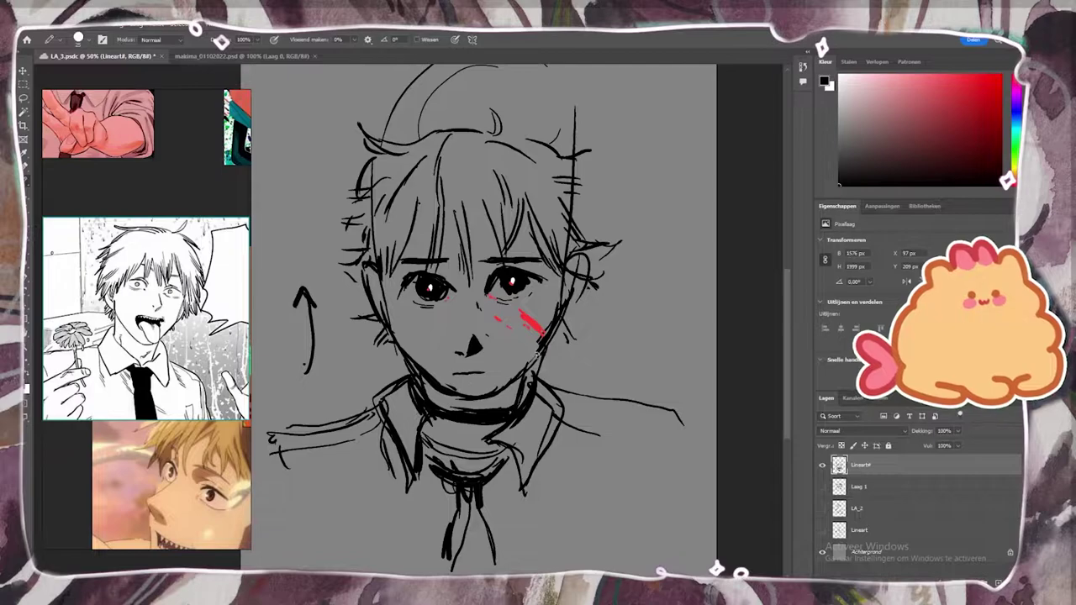
drag(547, 345, 495, 389)
drag(385, 282, 401, 345)
Duplicate the Lineart# layer and hide the original.
key(ctrl+plus)
mouse_move(963, 465)
mouse_down()
mouse_move(968, 530)
mouse_move(998, 583)
mouse_up()
click(823, 487)
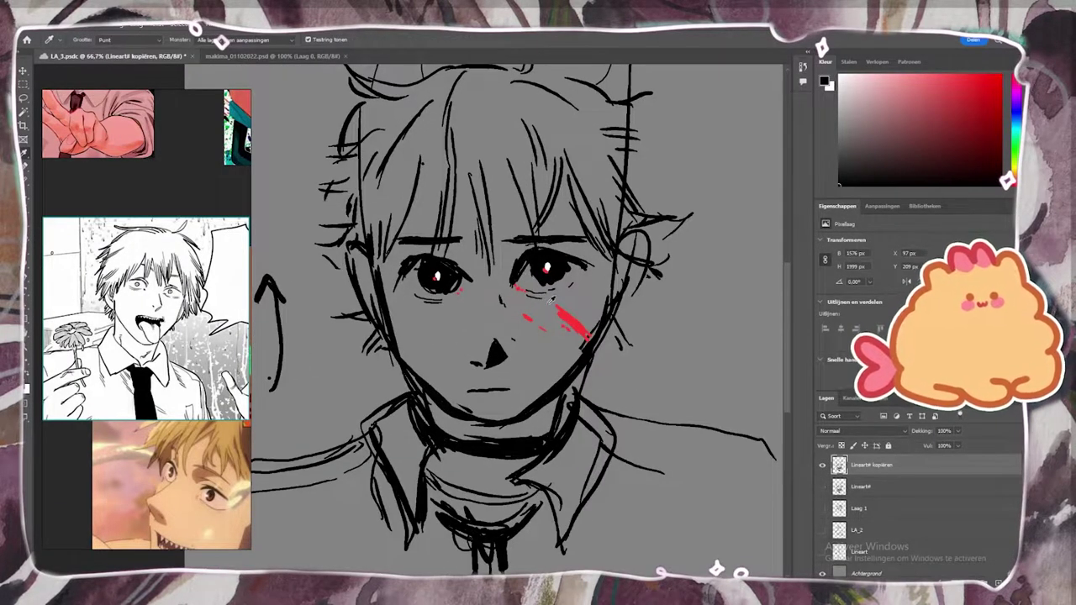
Erase the upper parts of both eyes and redraw the upper lids as flatter black lines.
key(e)
drag(528, 256, 587, 252)
drag(405, 259, 459, 266)
mouse_move(518, 266)
mouse_down()
mouse_move(514, 273)
mouse_move(585, 263)
mouse_move(555, 262)
mouse_up()
key(b)
drag(400, 271, 443, 266)
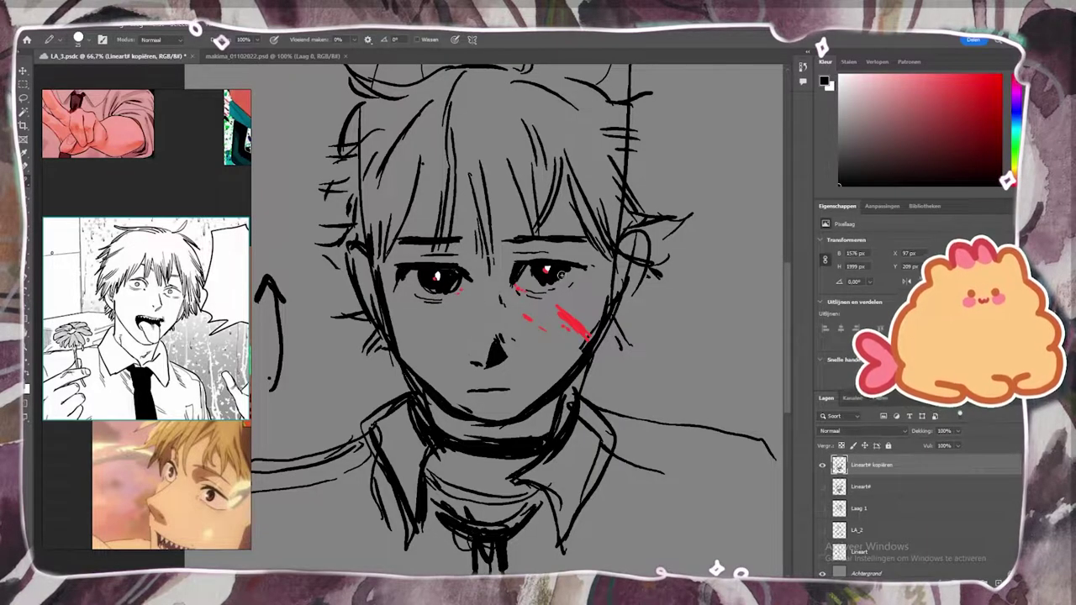
Erase the old irises in both eyes and redraw them as solid black shapes.
key(e)
mouse_move(439, 281)
mouse_down()
mouse_move(424, 283)
mouse_move(454, 290)
mouse_up()
drag(535, 275, 547, 271)
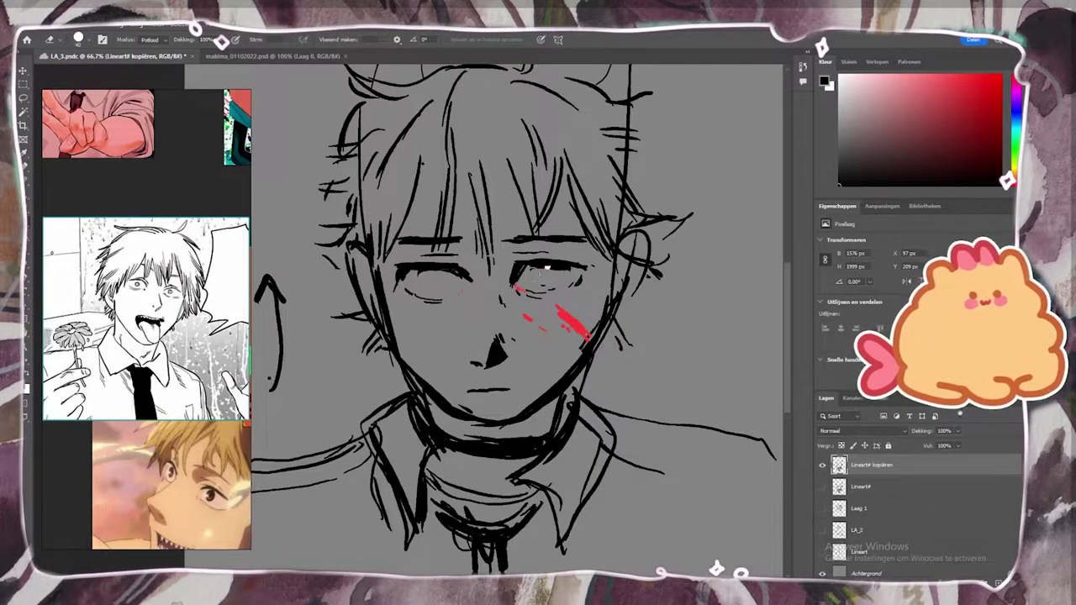
key(b)
drag(444, 281, 427, 280)
mouse_move(538, 278)
mouse_down()
mouse_move(545, 269)
mouse_move(518, 289)
mouse_up()
key(e)
Copy a lassoed eye to a new layer, transform it into the matching opposite eye, and merge it into the line art copy.
key(l)
mouse_move(462, 263)
mouse_down()
mouse_move(406, 321)
mouse_move(467, 264)
mouse_move(574, 273)
mouse_up()
key(ctrl+j)
key(ctrl+t)
key(Return)
right_click(869, 466)
click(879, 457)
Turn on vertical paint symmetry for the brush and place its axis along the centre of the face.
key(b)
click(469, 39)
click(492, 74)
drag(504, 282, 495, 282)
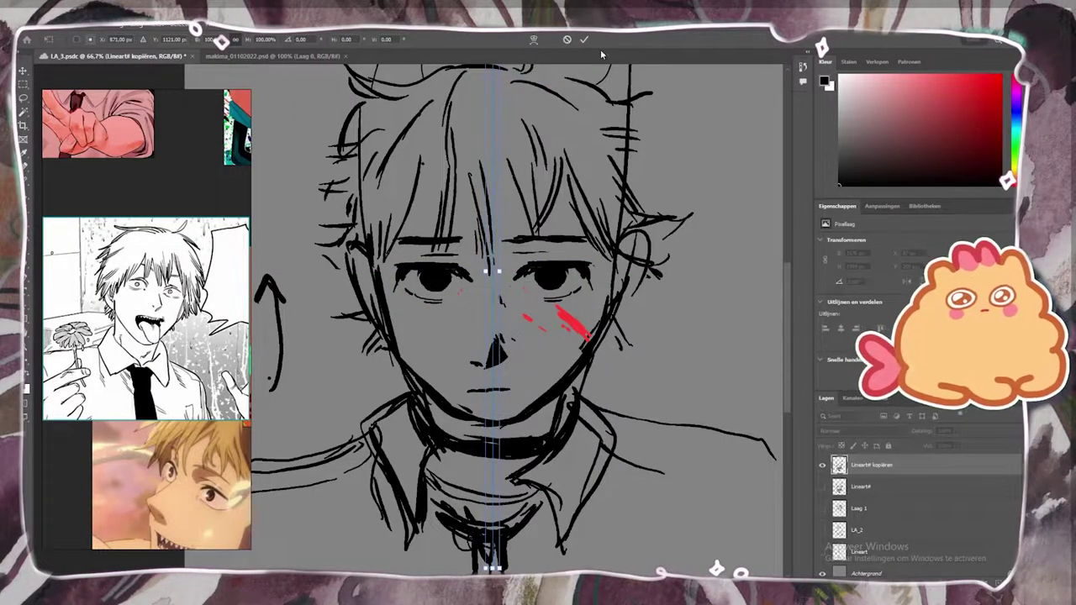
click(584, 40)
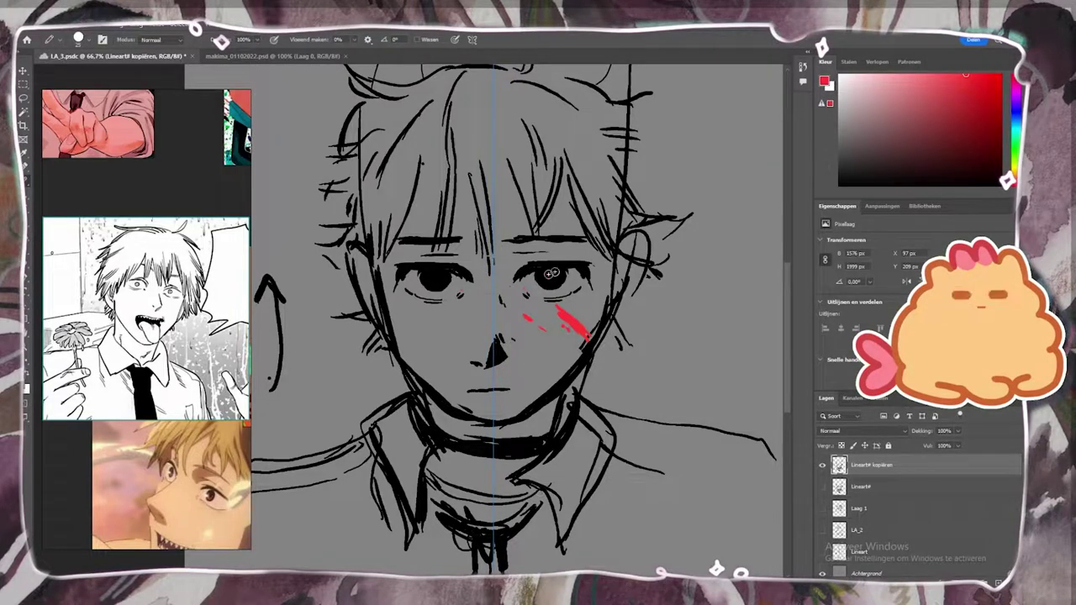
Erase the old mouth and the rough ear and hair lines beside the jaw.
alt+click(604, 318)
key(e)
mouse_move(568, 368)
mouse_down()
mouse_move(532, 394)
mouse_move(496, 391)
mouse_up()
drag(623, 318, 603, 353)
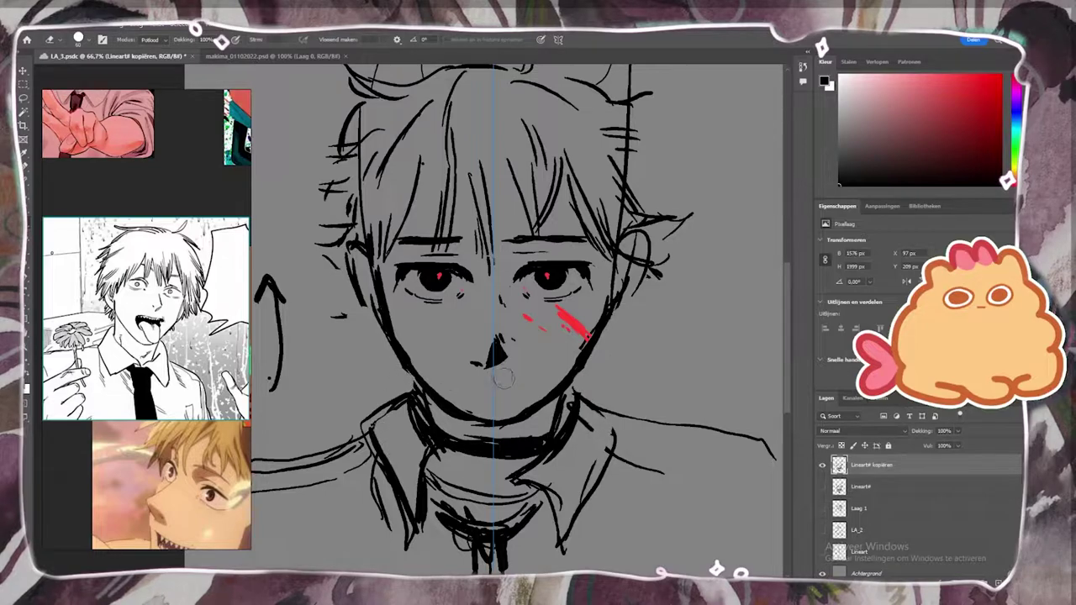
Redraw the mouth, ears and nose in black with symmetrical strokes.
key(b)
drag(473, 387, 515, 389)
drag(611, 293, 641, 311)
drag(622, 244, 641, 255)
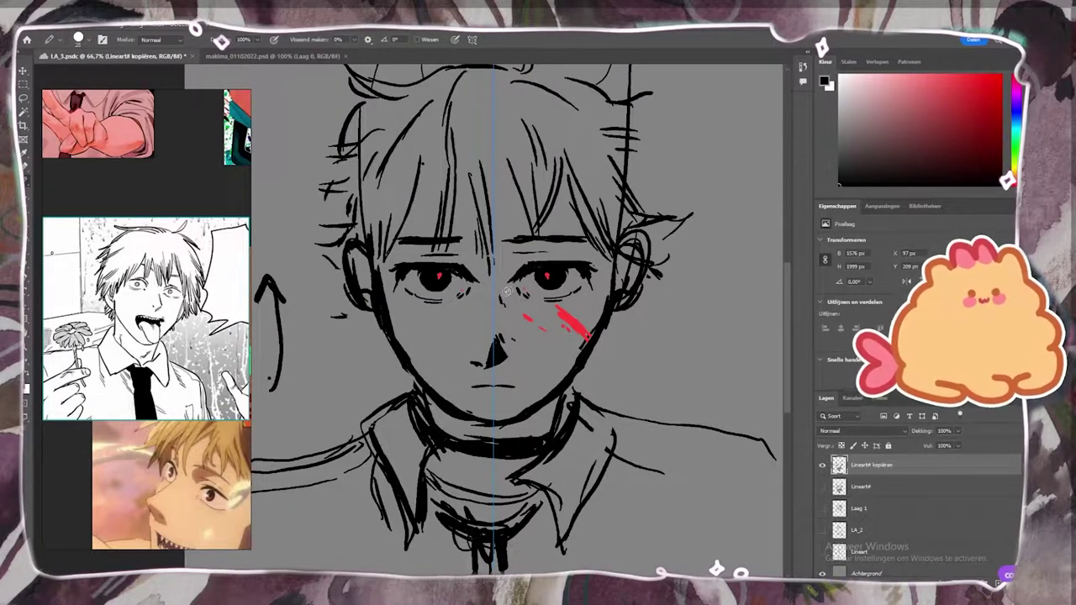
key(ctrl+z)
mouse_move(481, 359)
mouse_down()
mouse_move(509, 356)
mouse_move(510, 344)
mouse_up()
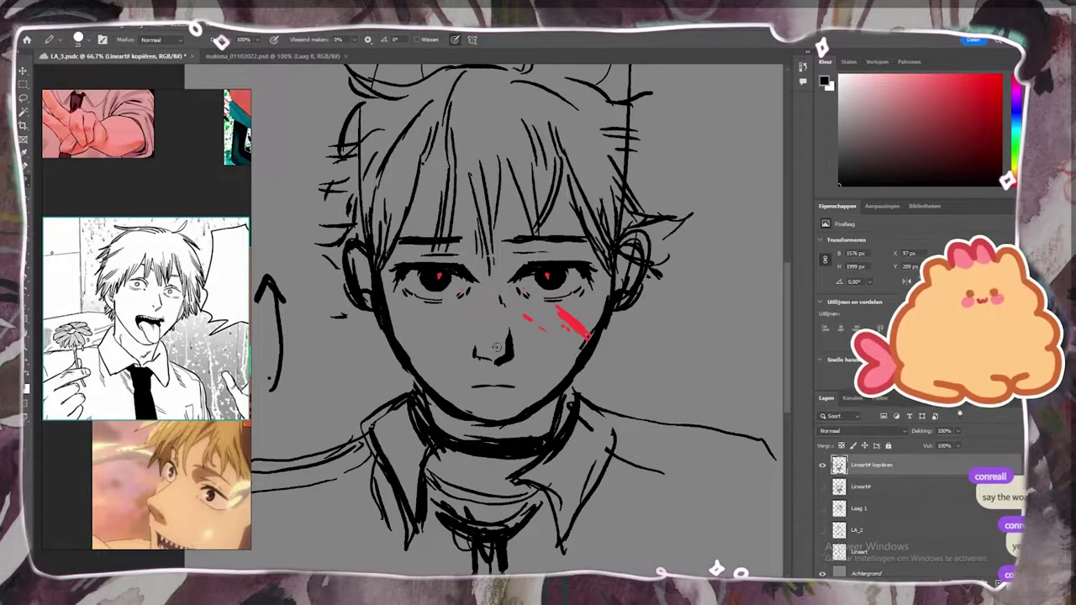
Extend the red blood mark on the cheek and paint red drips below the black choker.
alt+click(576, 325)
drag(586, 335, 583, 353)
drag(444, 451, 444, 462)
alt+click(447, 440)
mouse_move(445, 433)
mouse_down()
mouse_move(488, 438)
mouse_move(469, 440)
mouse_up()
Remove the leftover skull guidelines above the crown and along the sides of the hair.
alt+click(611, 178)
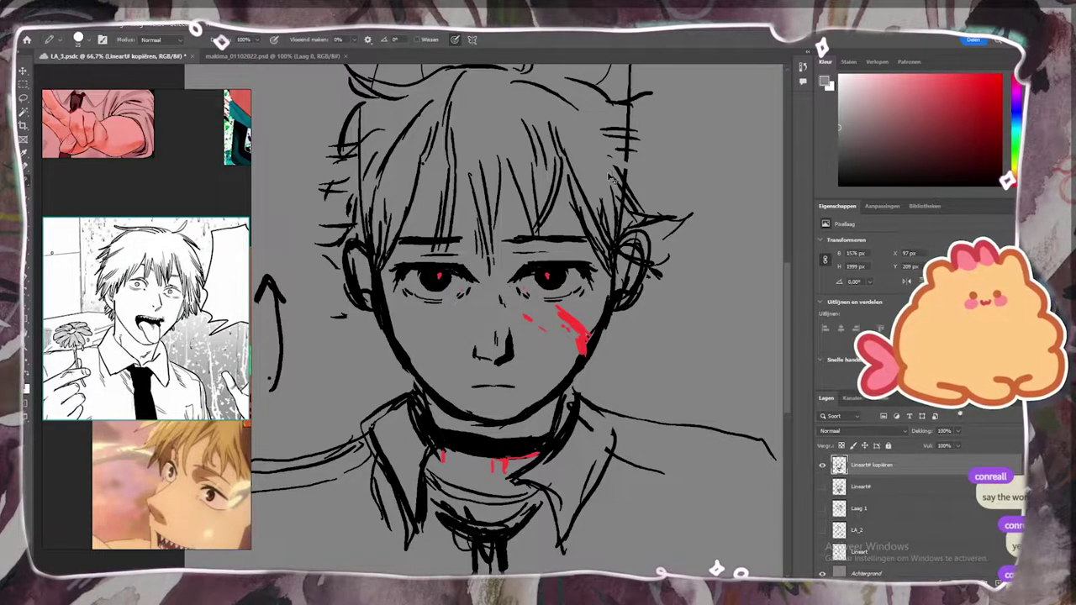
drag(617, 168, 641, 366)
key(e)
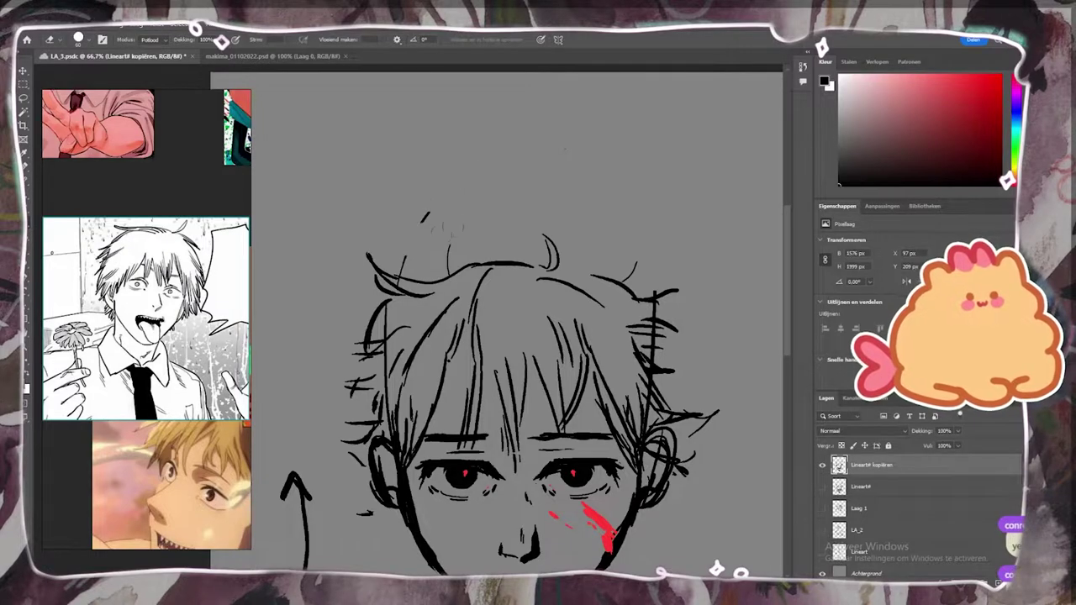
drag(385, 362, 388, 416)
mouse_move(398, 535)
mouse_down()
mouse_move(382, 389)
mouse_move(417, 422)
mouse_up()
drag(527, 418, 509, 371)
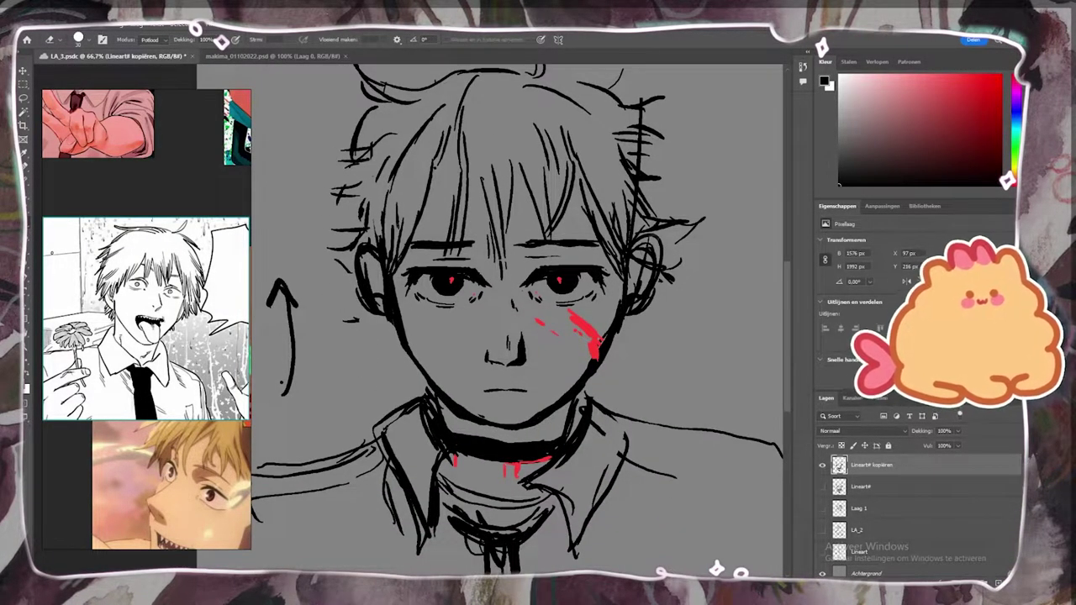
Compare the reworked line art copy with the original Lineart# layer by toggling their visibility.
key(b)
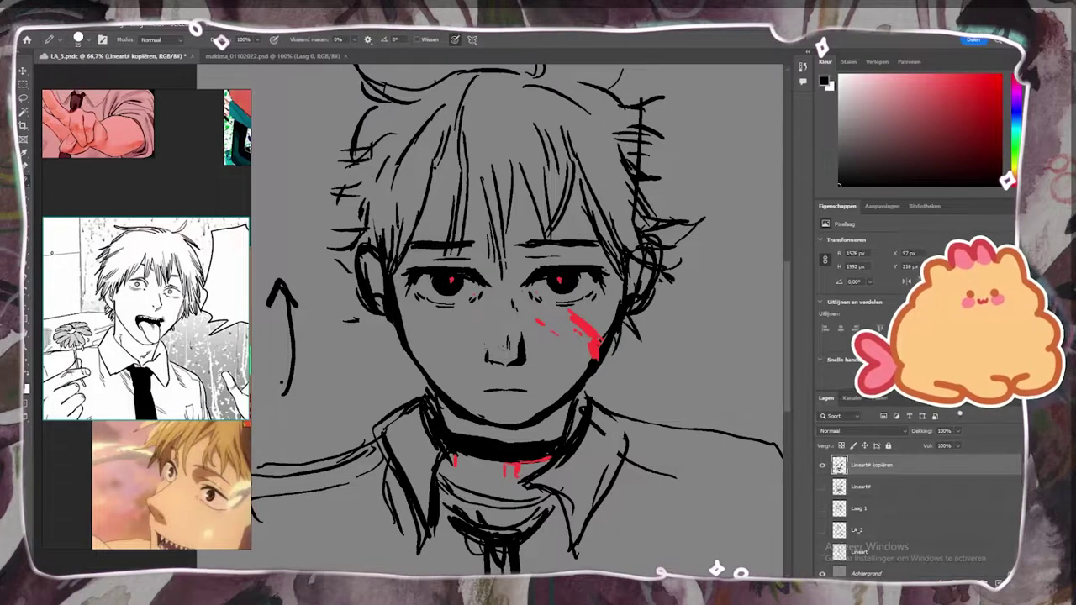
click(822, 465)
click(822, 487)
click(423, 322)
key(Return)
click(875, 487)
drag(704, 212, 730, 157)
click(874, 465)
click(823, 465)
click(823, 487)
drag(671, 330, 673, 331)
key(ctrl+z)
key(ctrl+z)
key(ctrl+z)
Add a hair tuft below the ear, fill the tie in black, and sketch the shirt's shoulder folds.
drag(380, 317, 357, 323)
key(ctrl+minus)
drag(483, 498, 501, 558)
drag(471, 501, 457, 568)
drag(345, 439, 291, 460)
drag(382, 444, 397, 486)
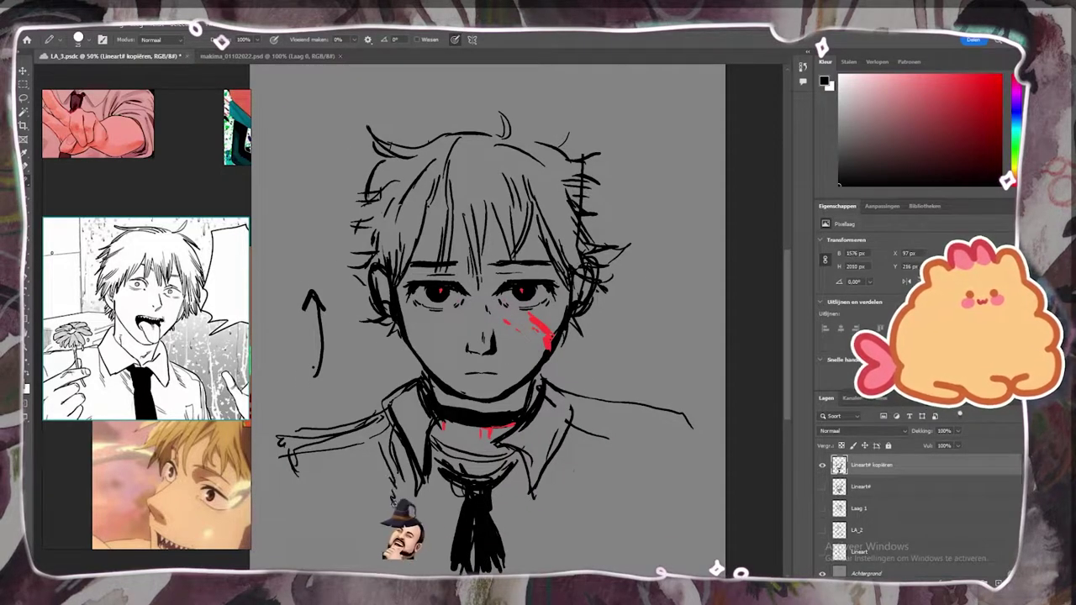
Thicken both shoulder lines and strengthen the collar edges and shirt neckline.
mouse_move(672, 419)
mouse_down()
mouse_move(677, 461)
mouse_move(569, 395)
mouse_up()
drag(383, 413, 291, 459)
drag(572, 399, 555, 390)
drag(508, 459, 424, 454)
drag(419, 452, 437, 481)
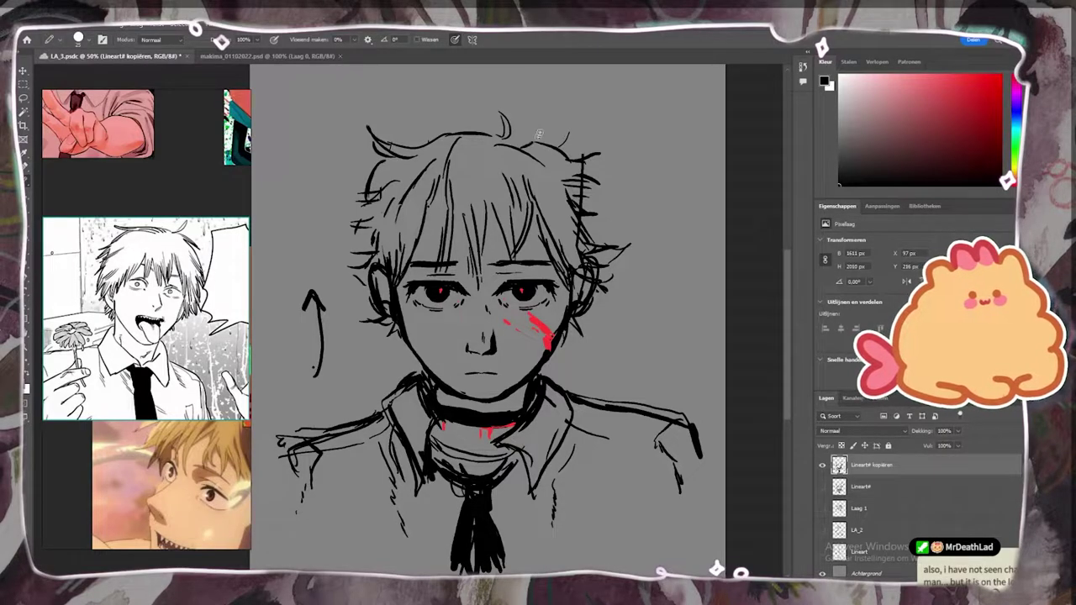
Flip the line art copy horizontally.
key(ctrl+t)
key(ctrl+shift+h)
key(Return)
Lasso the facial features, shift them slightly sideways, and clear the selection.
key(l)
drag(431, 318, 587, 298)
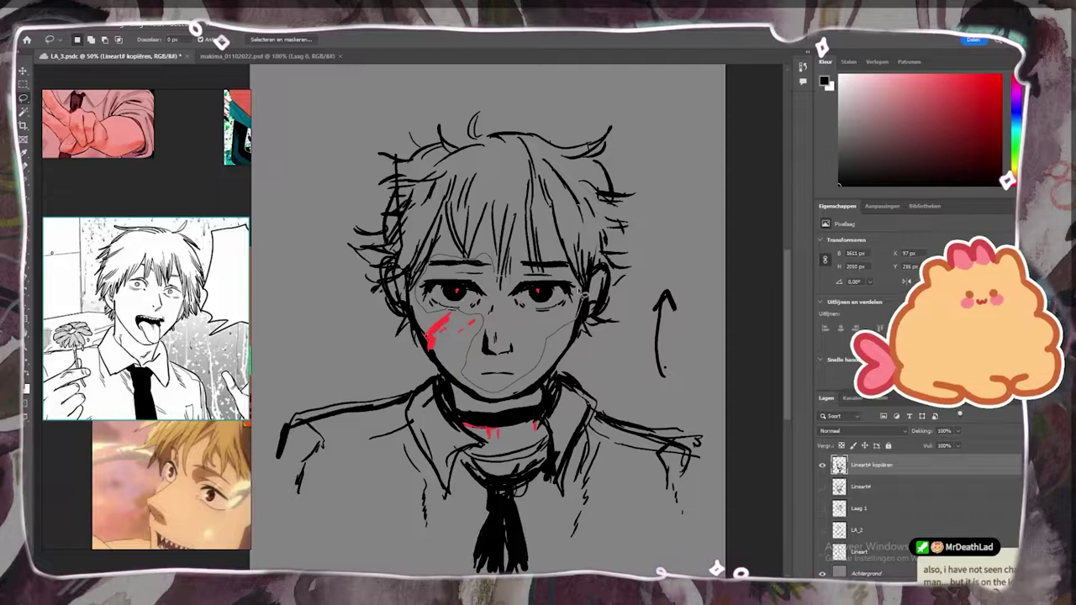
key(ctrl+d)
key(b)
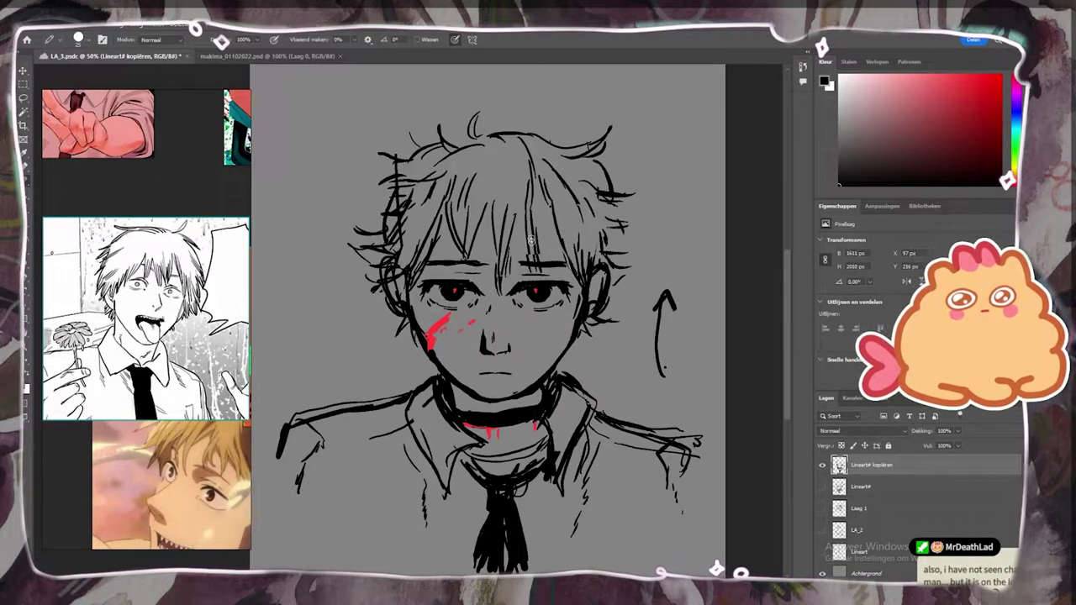
Refine the mouth line and retouch the eyes with small strokes in the sampled red.
mouse_move(496, 373)
mouse_down()
mouse_move(517, 374)
mouse_move(477, 374)
mouse_up()
key(ctrl+plus)
key(ctrl+plus)
alt+click(500, 262)
drag(493, 252, 499, 260)
drag(670, 254, 665, 264)
key(ctrl+minus)
key(ctrl+minus)
key(ctrl+plus)
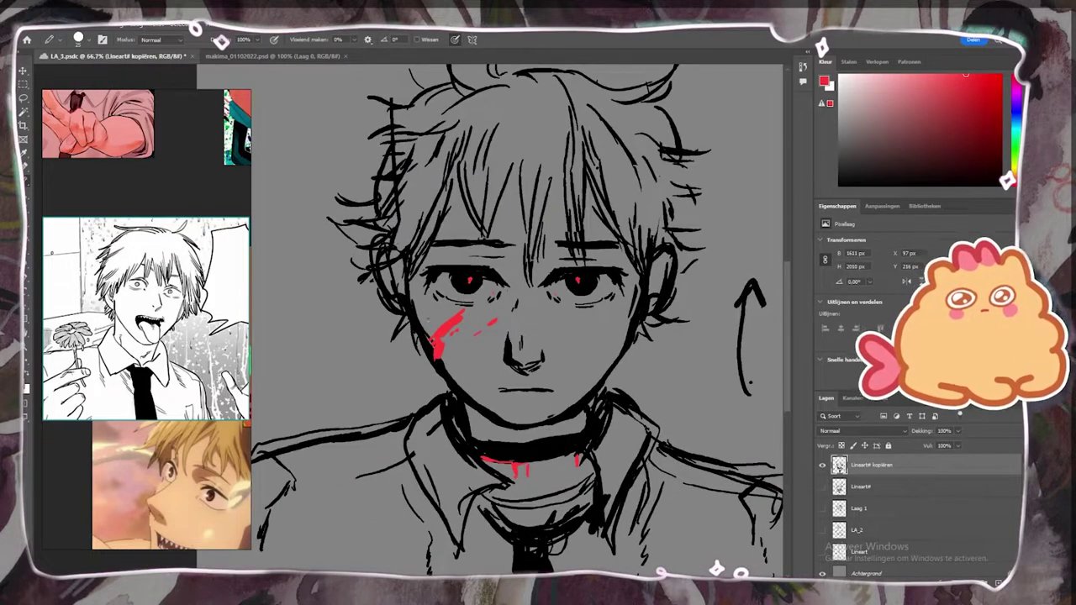
Flip the line art copy horizontally back to its original orientation.
key(ctrl+t)
right_click(526, 142)
click(555, 353)
key(Return)
Group the older line art and sketch layers below the copy and name the group tests.
click(859, 531)
shift+click(860, 553)
shift+click(866, 488)
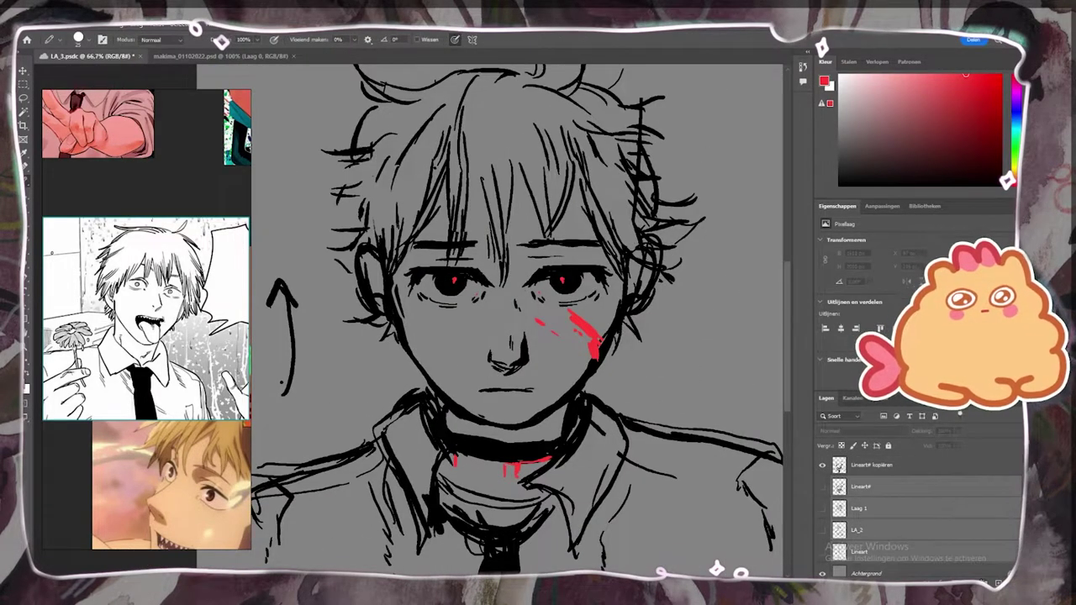
key(ctrl+g)
double_click(864, 483)
text(tests)
key(Return)
Save the drawing on the computer as the Photoshop file Denji_01102022.
click(40, 26)
click(78, 152)
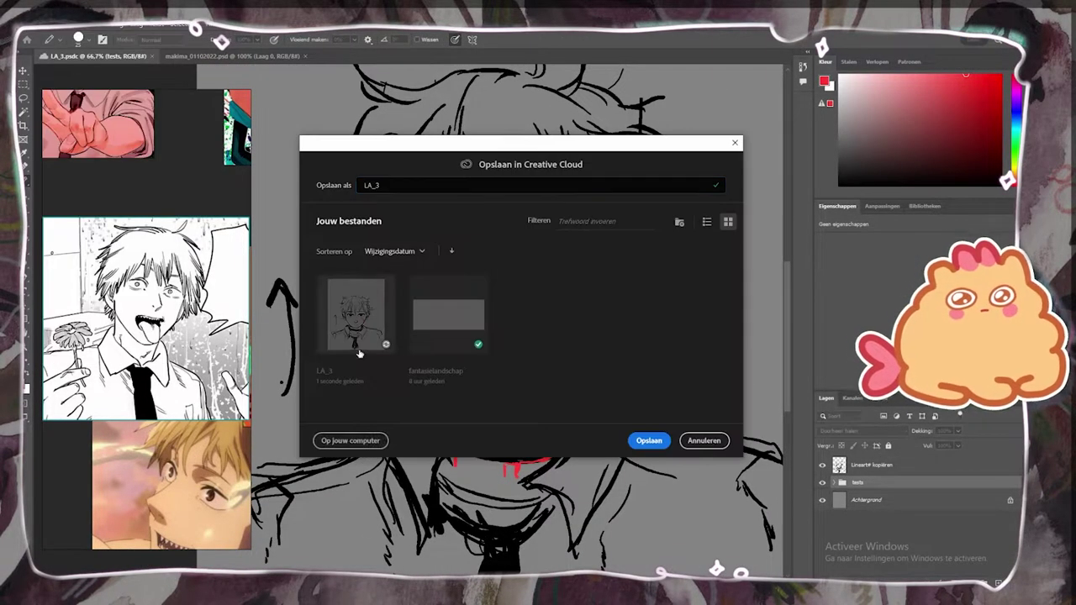
click(351, 440)
text(Denji_01)
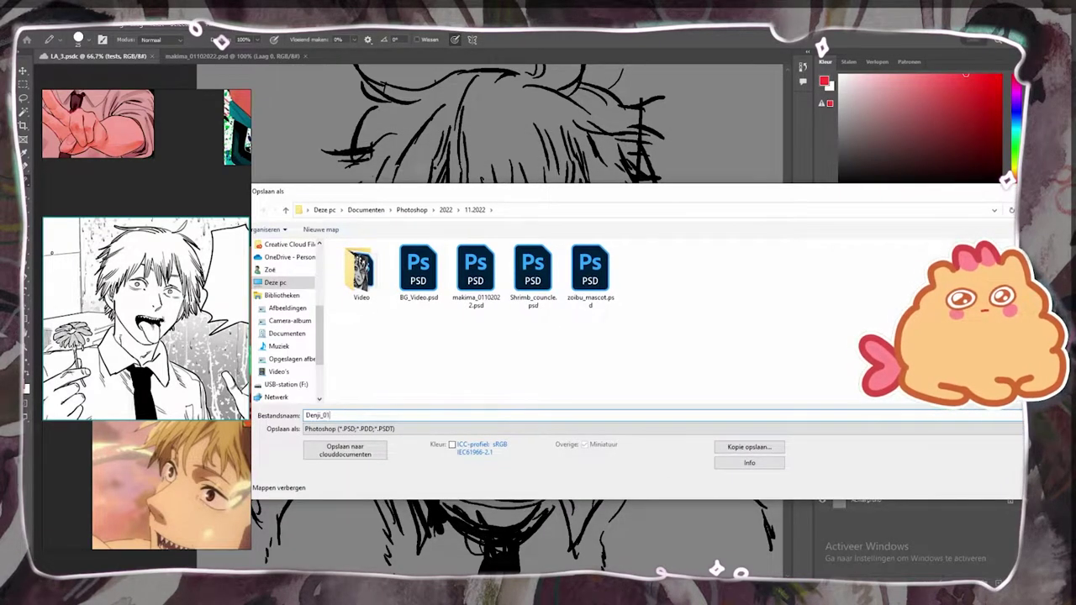
text(102022)
key(Return)
Create a layer beneath the line art and block in the face and neck in light grey with an enlarged brush.
click(823, 465)
click(823, 465)
click(998, 583)
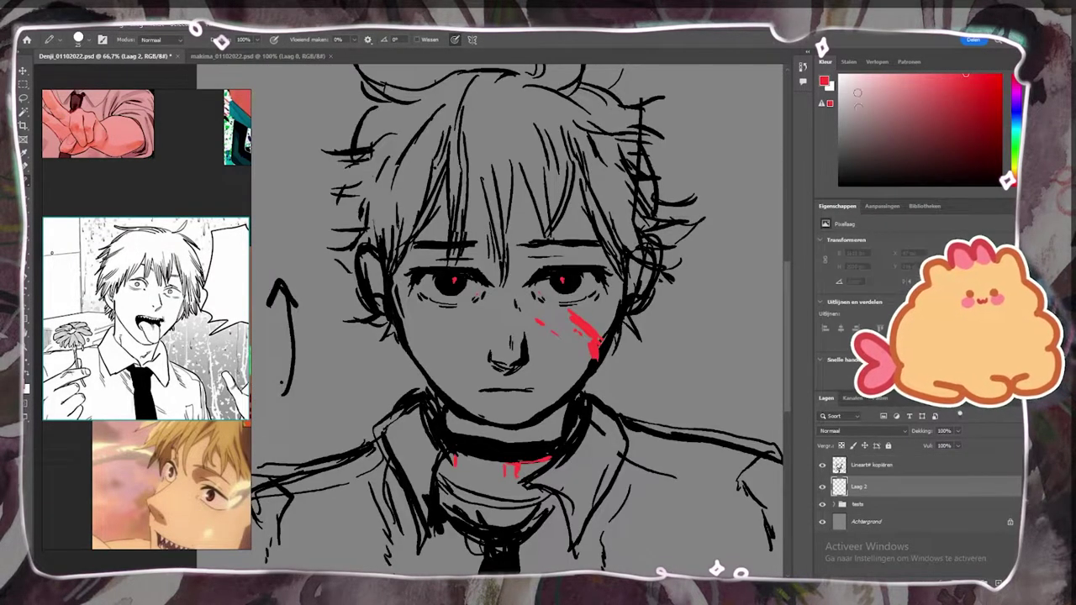
click(849, 62)
click(961, 159)
key(bracketright)
key(bracketright)
key(bracketright)
key(bracketright)
key(bracketright)
key(bracketright)
drag(467, 364, 430, 317)
drag(412, 252, 459, 395)
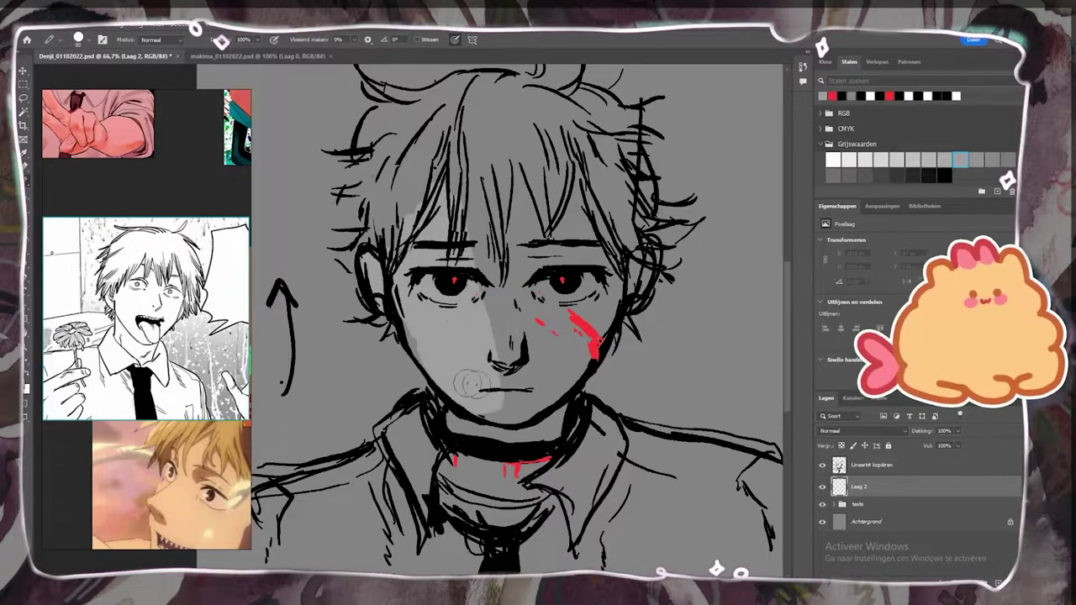
drag(458, 471, 547, 421)
drag(614, 252, 572, 370)
drag(547, 379, 521, 210)
drag(496, 337, 471, 160)
Paint around the irises in darker grey and fill the eye whites with a lighter grey.
click(833, 176)
drag(542, 286, 592, 290)
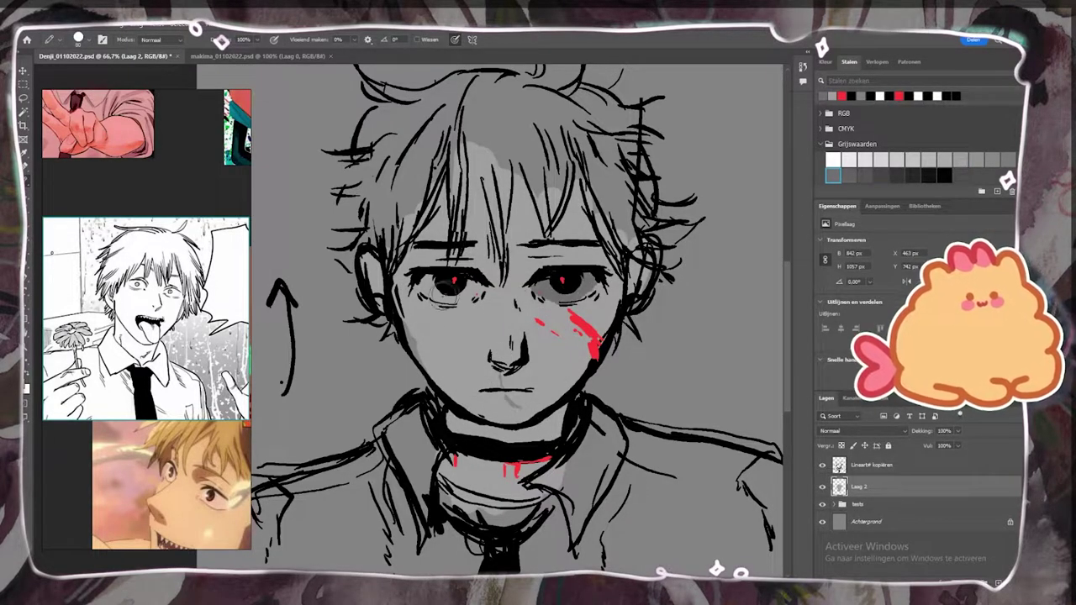
drag(431, 290, 473, 295)
click(897, 160)
drag(546, 290, 594, 290)
drag(458, 298, 431, 293)
Paint a light highlight along the nose bridge and tidy the tones around the mouth and nose tip.
drag(505, 323, 513, 389)
alt+click(473, 384)
right_click(525, 258)
key(e)
click(488, 380)
key(b)
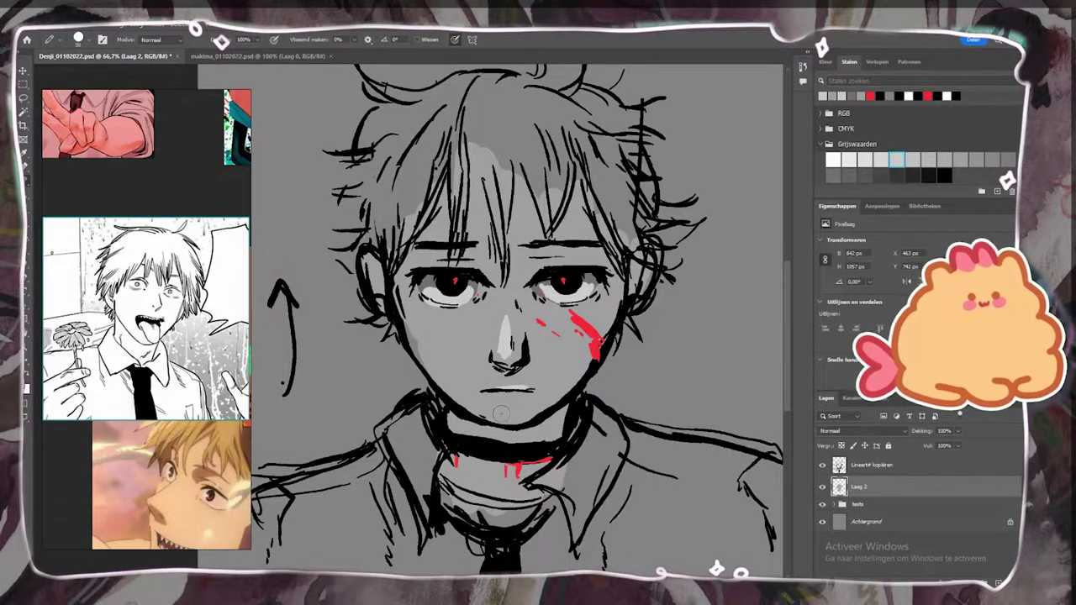
key(bracketright)
click(506, 370)
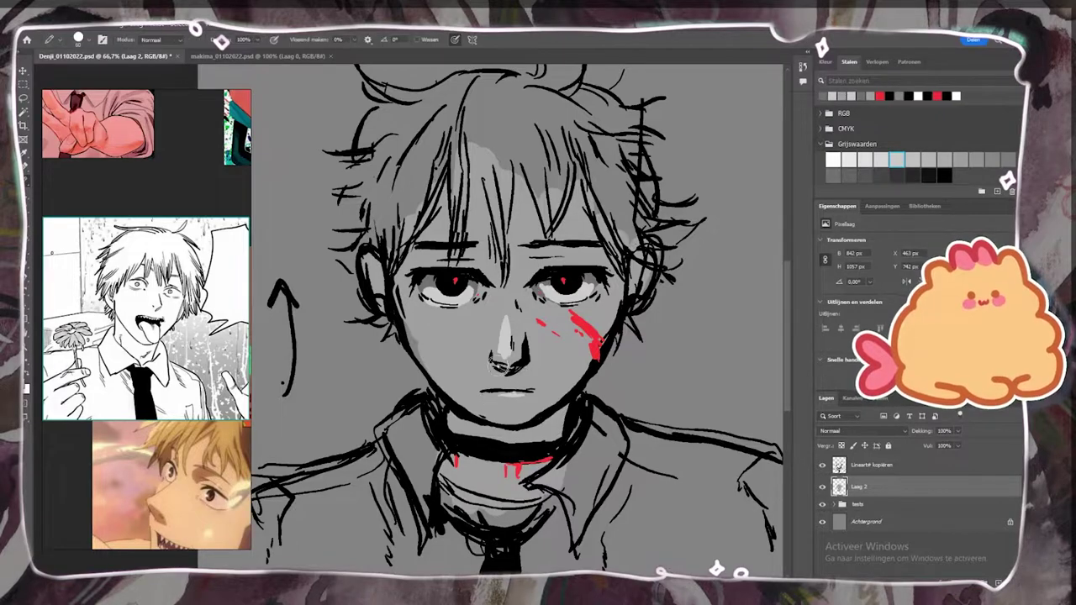
Block in the hair and shirt in darker grey with a much larger brush.
mouse_move(503, 252)
mouse_down()
mouse_move(504, 134)
mouse_move(546, 110)
mouse_move(605, 168)
mouse_move(577, 91)
mouse_move(454, 143)
mouse_move(403, 236)
mouse_move(395, 84)
mouse_move(327, 184)
mouse_up()
key(ctrl+minus)
key(bracketright)
key(bracketright)
key(bracketright)
key(bracketright)
key(bracketright)
key(bracketright)
mouse_move(444, 520)
mouse_down()
mouse_move(432, 357)
mouse_move(458, 395)
mouse_up()
mouse_move(359, 293)
mouse_down()
mouse_move(307, 315)
mouse_move(649, 328)
mouse_move(668, 395)
mouse_up()
Crop the canvas around the character to a 4:5 ratio.
key(ctrl+minus)
click(24, 124)
drag(296, 388, 305, 377)
drag(603, 305, 596, 305)
drag(507, 391, 517, 362)
key(Return)
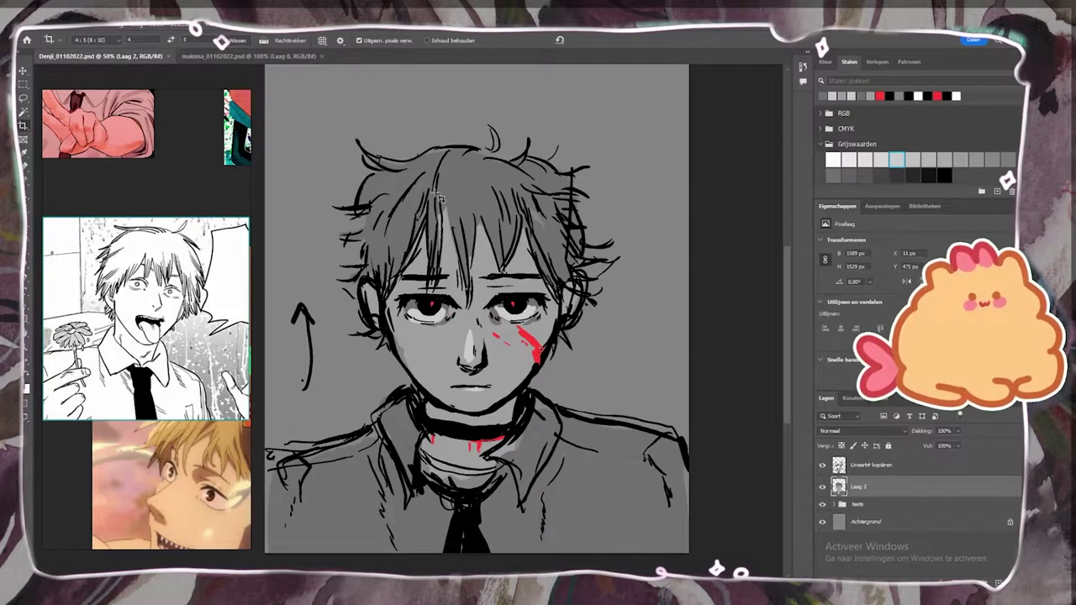
Sample the red of the cheek blood, try broad brush strokes over the background, and undo them.
key(b)
alt+click(494, 320)
key(bracketright)
key(bracketright)
key(bracketright)
key(bracketright)
key(bracketright)
key(bracketright)
drag(577, 77, 660, 334)
key(ctrl+minus)
mouse_move(467, 127)
mouse_down()
mouse_move(592, 173)
mouse_move(512, 139)
mouse_up()
key(ctrl+z)
key(ctrl+z)
Add a new layer filled with the sampled red and duplicate it.
click(999, 583)
key(g)
click(505, 336)
mouse_move(874, 490)
mouse_down()
mouse_move(877, 515)
mouse_move(875, 459)
mouse_up()
key(ctrl+j)
Change the blend mode and lower the fill of the red overlay above the line art, and hide both red layers.
click(857, 417)
click(891, 432)
click(852, 530)
click(957, 447)
drag(956, 461, 911, 462)
click(823, 465)
click(822, 530)
Refine the grey tones beside the ear, on the neck and along the shirt edge on Laag 2.
key(ctrl+plus)
click(858, 508)
key(b)
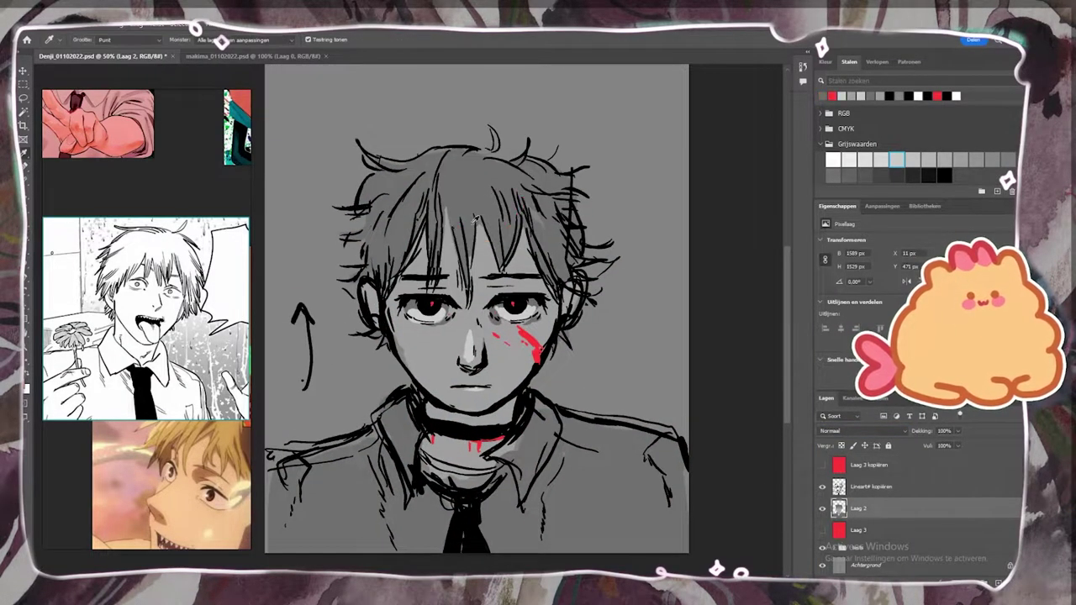
drag(387, 269, 388, 281)
drag(511, 443, 488, 461)
drag(267, 473, 267, 546)
drag(428, 459, 481, 486)
Paint the collar and one shirt shoulder in a sampled light grey, and hide the tone layer.
alt+click(510, 412)
mouse_move(540, 407)
mouse_down()
mouse_move(505, 467)
mouse_move(525, 488)
mouse_up()
drag(407, 400, 410, 462)
drag(427, 463, 450, 482)
drag(555, 420, 647, 488)
drag(622, 455, 681, 479)
click(824, 508)
Open banner_discord_forcarlos.jpg and copy a rectangular selection of its Twitch logo and handle.
click(38, 25)
click(51, 46)
double_click(476, 277)
key(m)
drag(501, 236, 623, 285)
key(ctrl+c)
Paste the copied Twitch logo into Denji_01102022.psd and move it beside the character's shoulder.
click(201, 56)
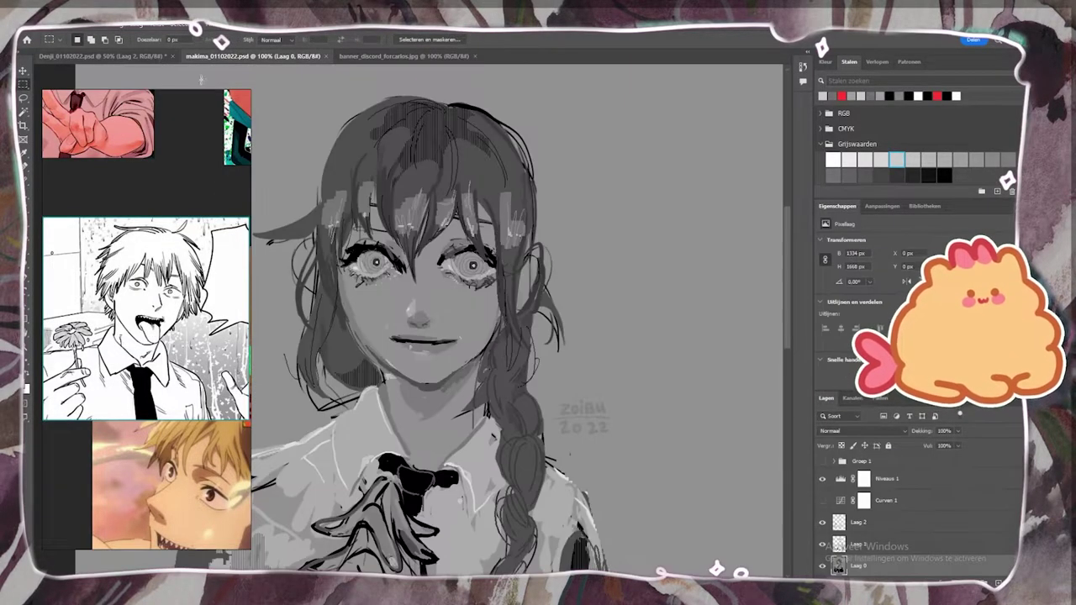
click(142, 57)
key(ctrl+v)
key(v)
mouse_move(496, 334)
mouse_down()
mouse_move(573, 354)
mouse_move(606, 429)
mouse_up()
Erase the surplus banner background around the pasted Twitch logo, leaving a narrow border around the lettering.
key(e)
key(ctrl+plus)
drag(695, 464, 608, 461)
key(ctrl+plus)
key(ctrl+plus)
mouse_move(574, 502)
mouse_down()
mouse_move(540, 368)
mouse_move(195, 351)
mouse_up()
mouse_move(772, 343)
mouse_down()
mouse_move(533, 343)
mouse_move(534, 254)
mouse_up()
drag(709, 367, 577, 389)
drag(625, 353, 445, 254)
drag(641, 262, 663, 315)
Reposition the trimmed Twitch logo in the empty area beside the jaw, just above the shoulder.
key(ctrl+minus)
key(ctrl+minus)
key(v)
drag(382, 288, 495, 352)
drag(496, 352, 648, 371)
Capture the artwork area as a screenshot, copy it, and switch between windows.
key(Print)
drag(148, 66, 842, 574)
key(ctrl+c)
key(alt+Tab)
key(alt+Tab)
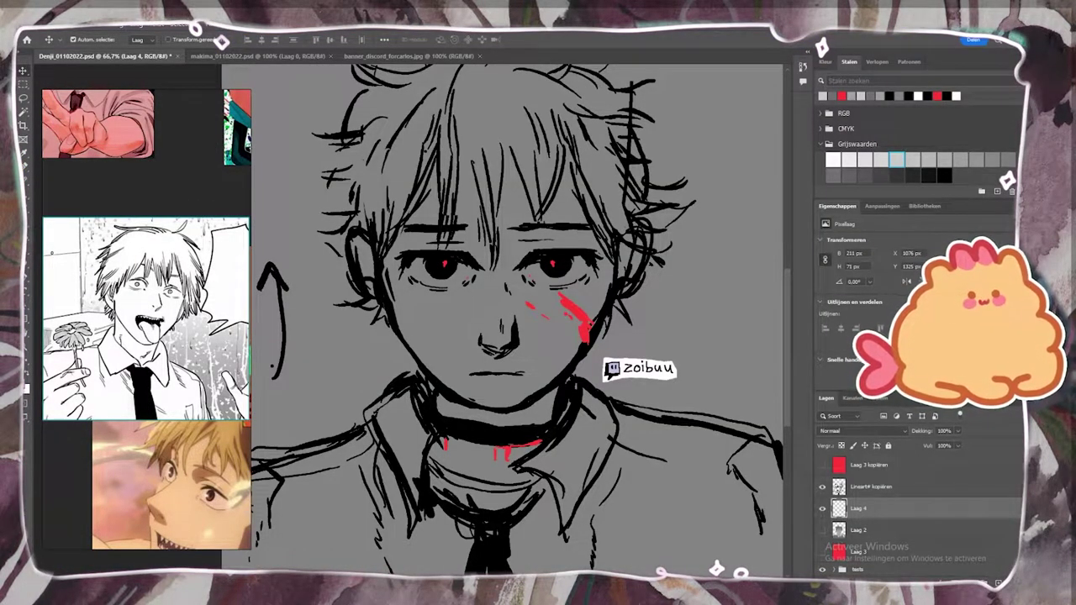
key(super)
key(super)
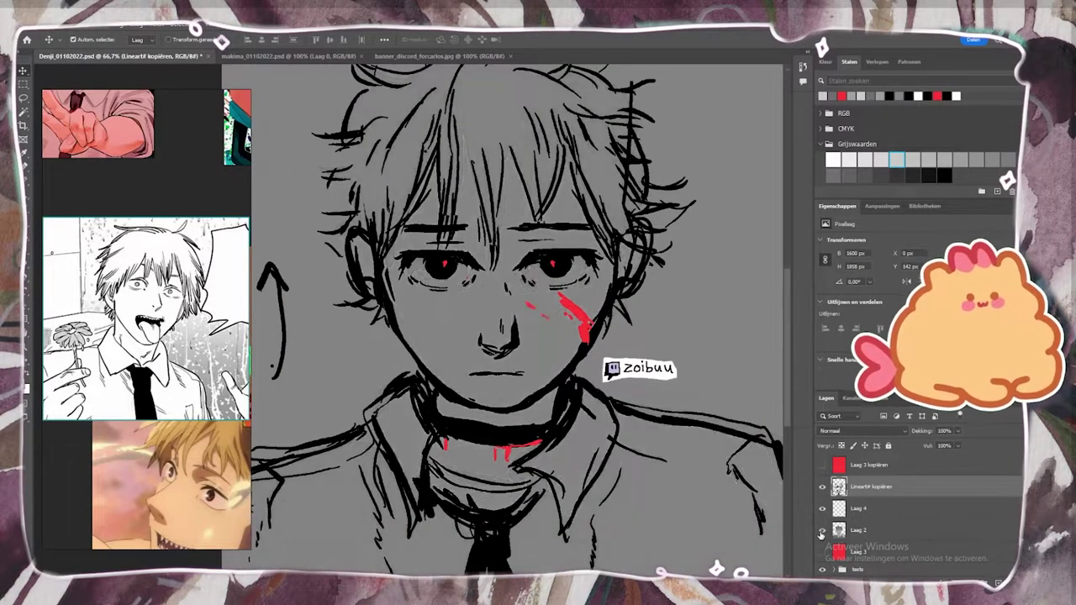
Rename the pasted logo's layer as zoibu twitch logo, move it below the tests group, and hide it.
double_click(850, 509)
key(Escape)
double_click(867, 506)
text(zoibu twitch)
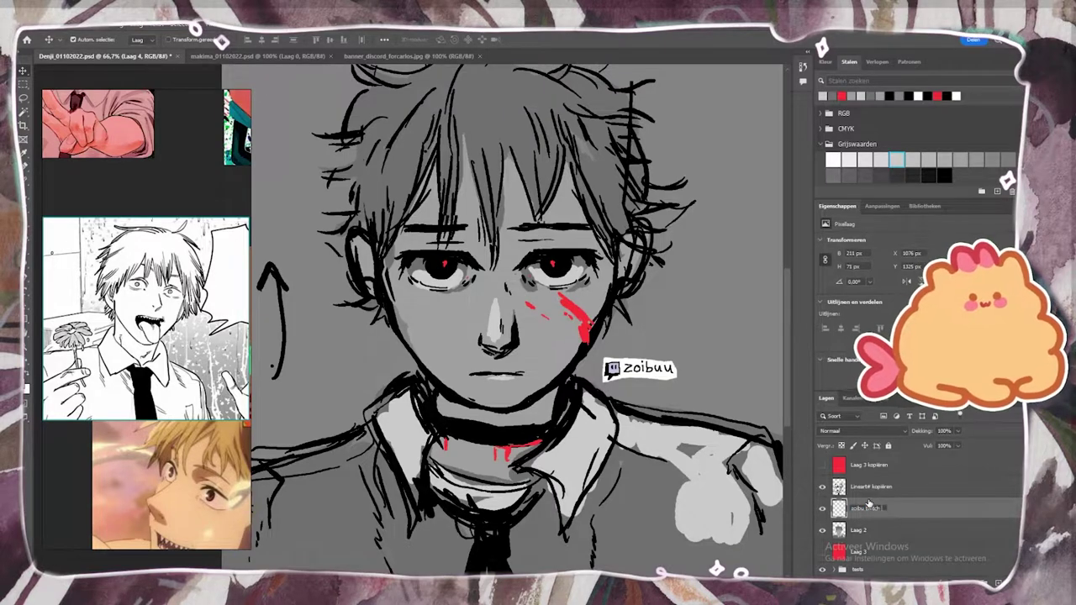
text( logo)
key(Return)
drag(870, 505, 880, 555)
click(822, 543)
Preview the portrait with the red background and red overlay shown, and hide both again.
click(823, 509)
scroll(823, 496, up, 1)
click(821, 467)
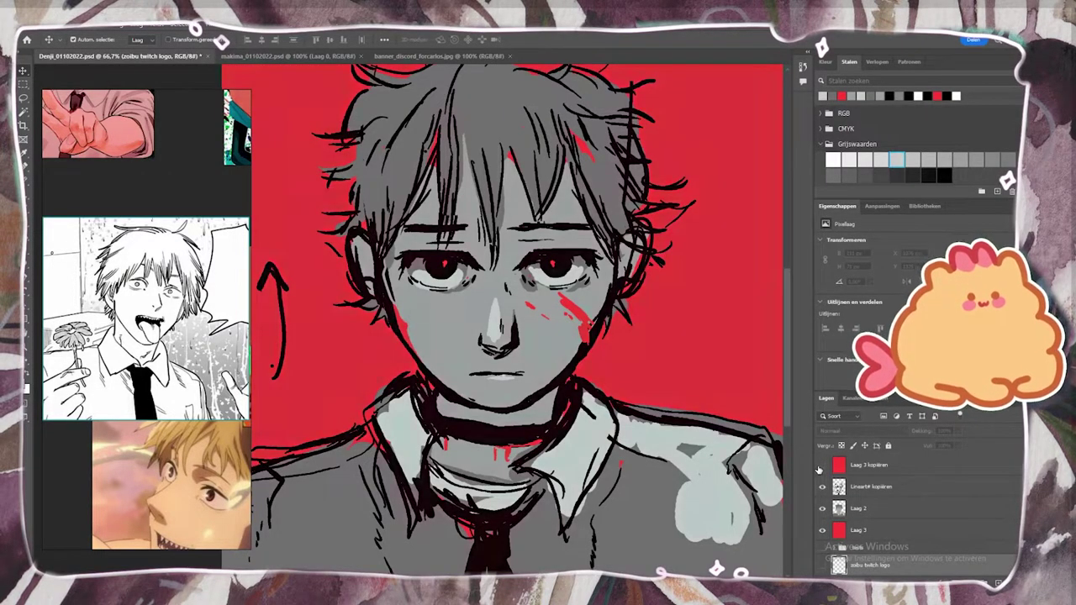
click(821, 467)
click(822, 530)
Paint light grey over the shirt's right-hand shoulder and chest on Laag 2.
click(879, 511)
key(b)
mouse_move(679, 486)
mouse_down()
mouse_move(667, 503)
mouse_move(683, 463)
mouse_up()
key(ctrl+minus)
mouse_move(565, 429)
mouse_down()
mouse_move(532, 484)
mouse_move(320, 496)
mouse_move(656, 480)
mouse_up()
drag(570, 415, 634, 444)
drag(654, 434, 679, 484)
Cover the other half of the shirt in light grey and fill the gaps along its front.
drag(382, 427, 318, 442)
drag(320, 441, 397, 515)
drag(545, 482, 534, 525)
mouse_move(616, 458)
mouse_down()
mouse_move(629, 478)
mouse_move(591, 501)
mouse_up()
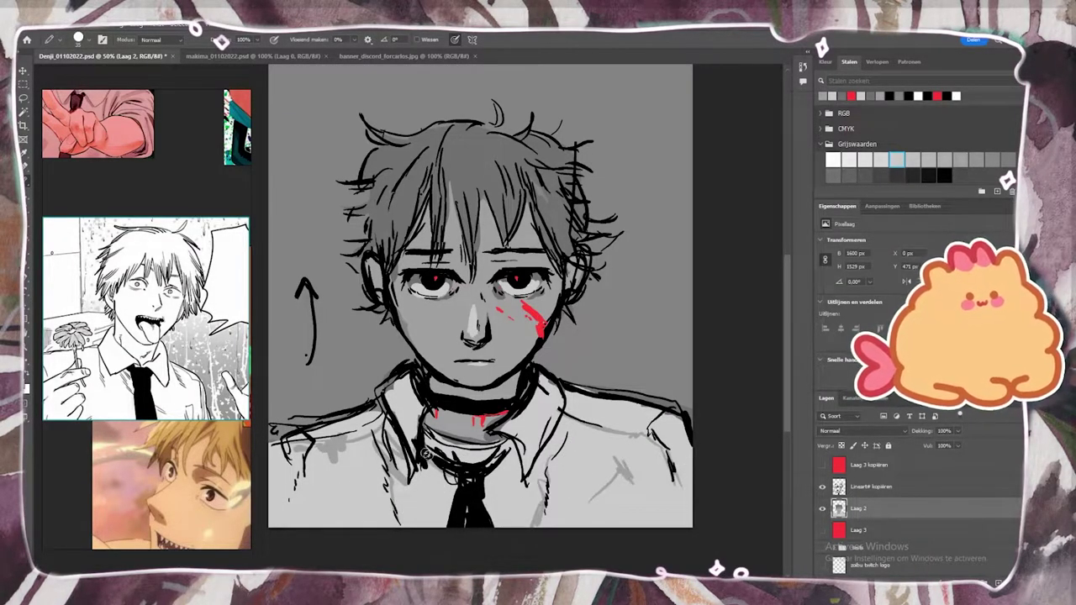
Touch up the light grey along the shirt's front, collar and shoulder, and dab darker grey inside the collar.
drag(518, 443, 506, 485)
drag(559, 422, 523, 491)
drag(419, 439, 412, 489)
mouse_move(395, 409)
mouse_down()
mouse_move(380, 444)
mouse_move(311, 437)
mouse_up()
drag(297, 444, 271, 480)
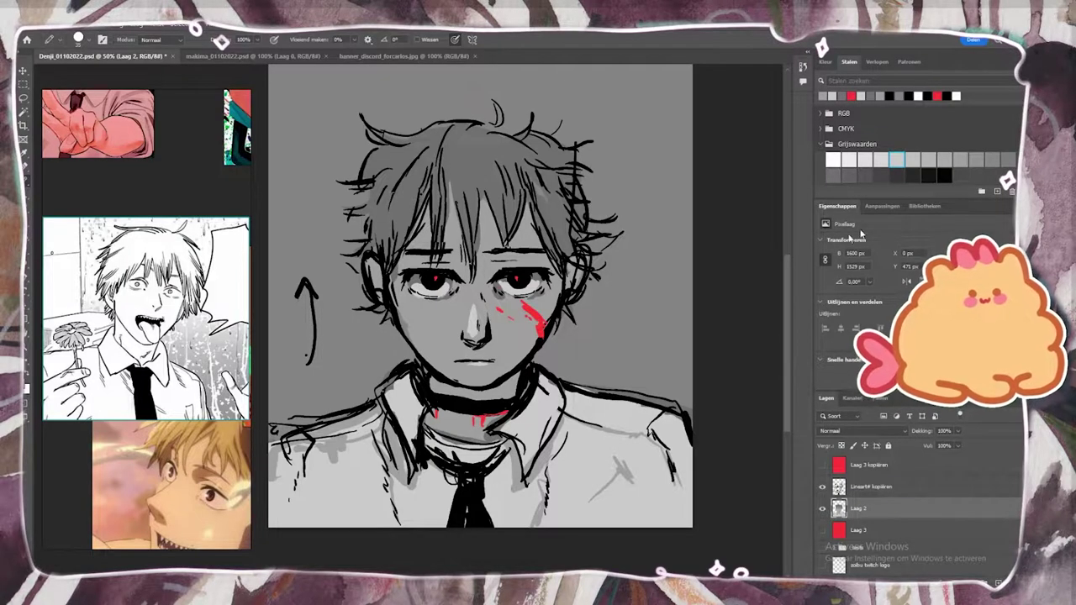
click(912, 175)
drag(437, 468, 482, 428)
key(ctrl+plus)
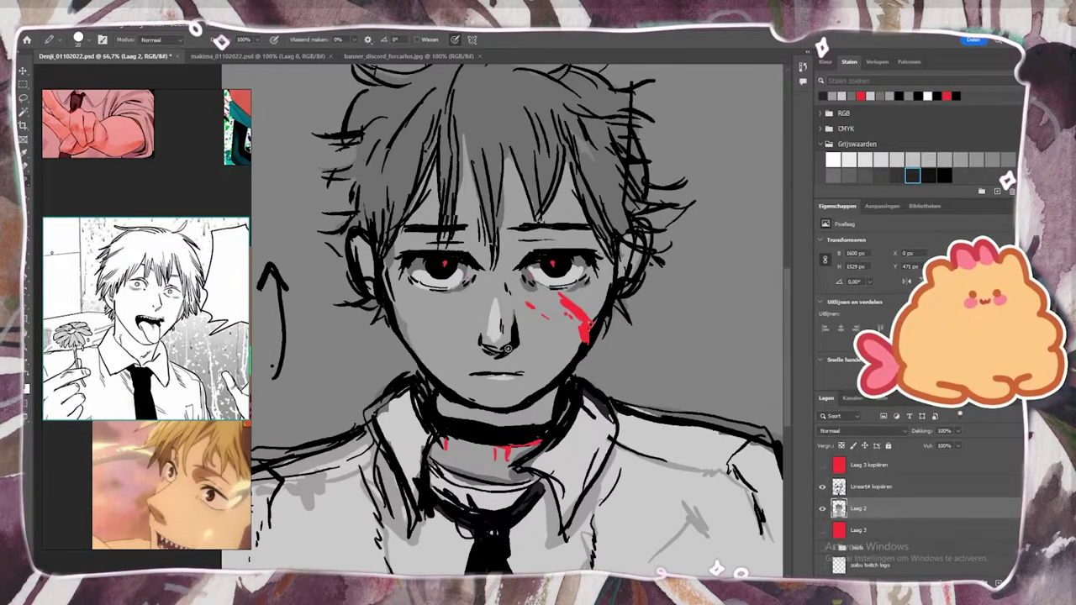
Try darker grey shading on the cheek between the nose and the red slash.
click(881, 175)
drag(596, 271, 586, 278)
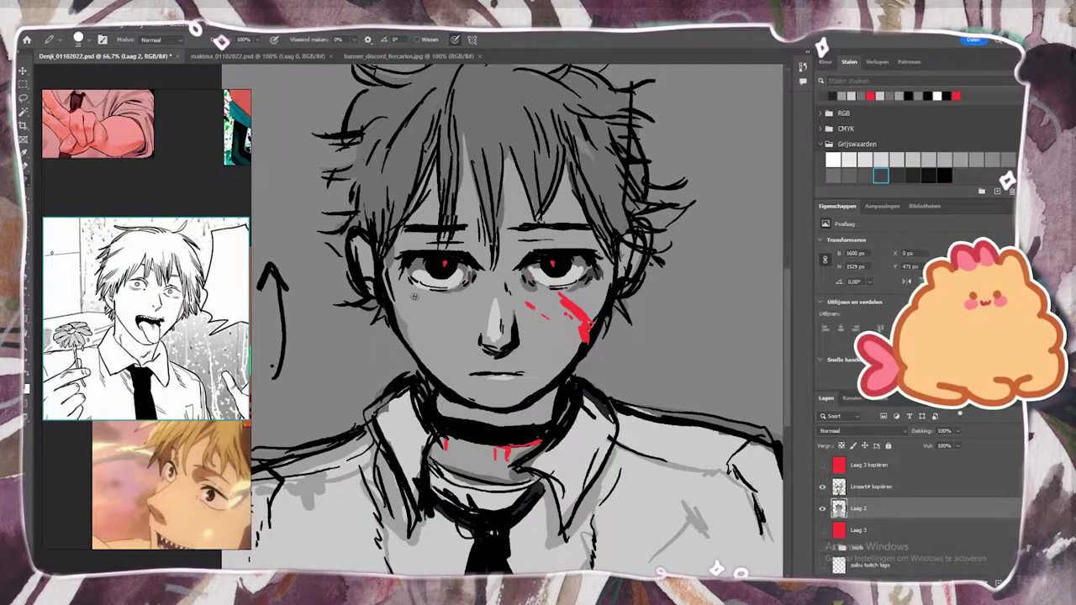
alt+click(530, 323)
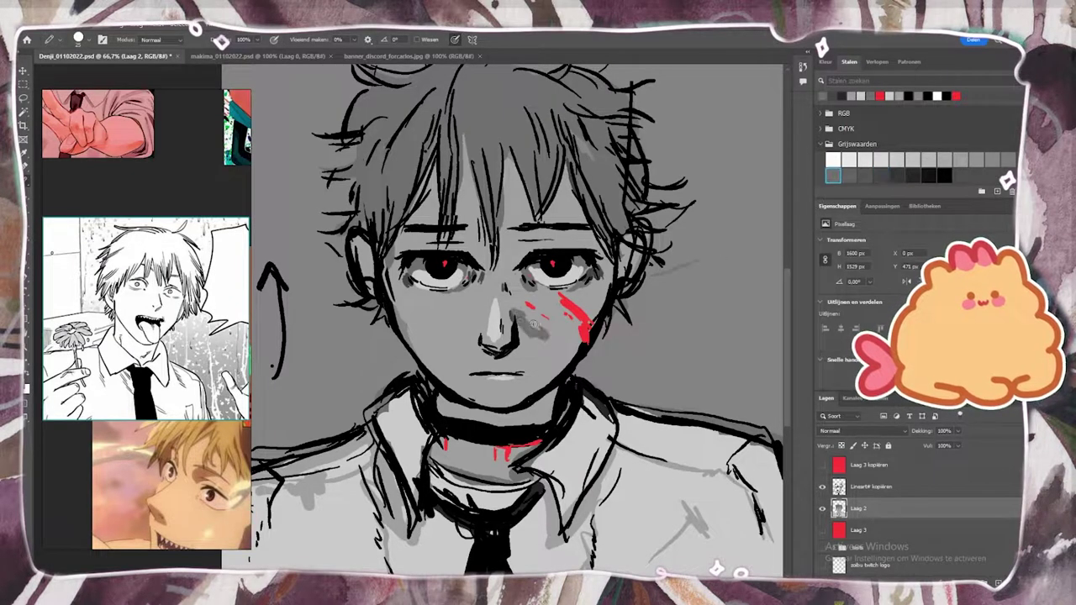
alt+click(533, 335)
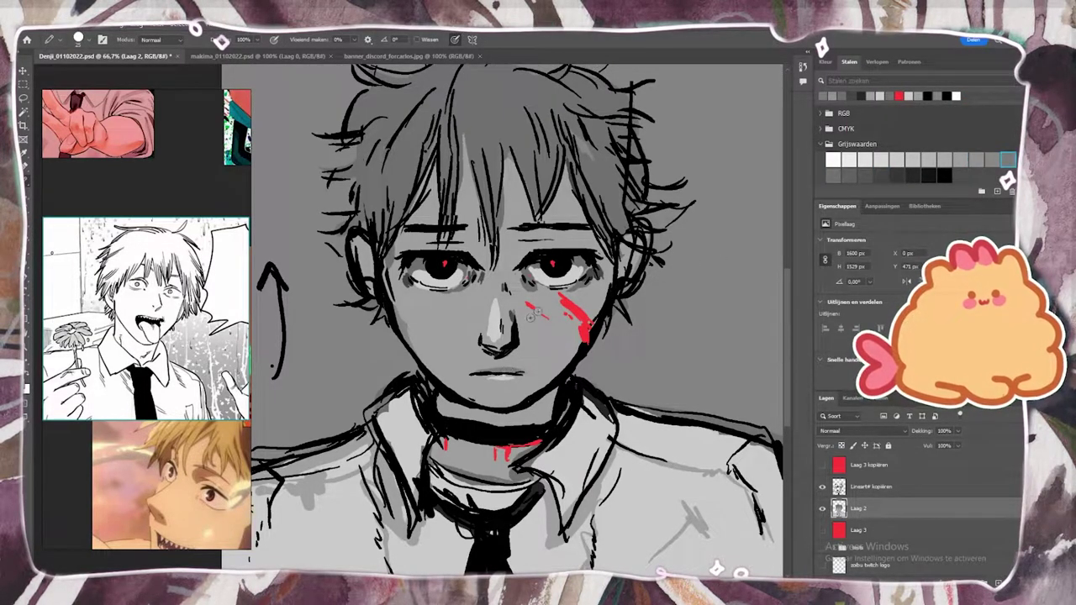
drag(536, 290, 563, 291)
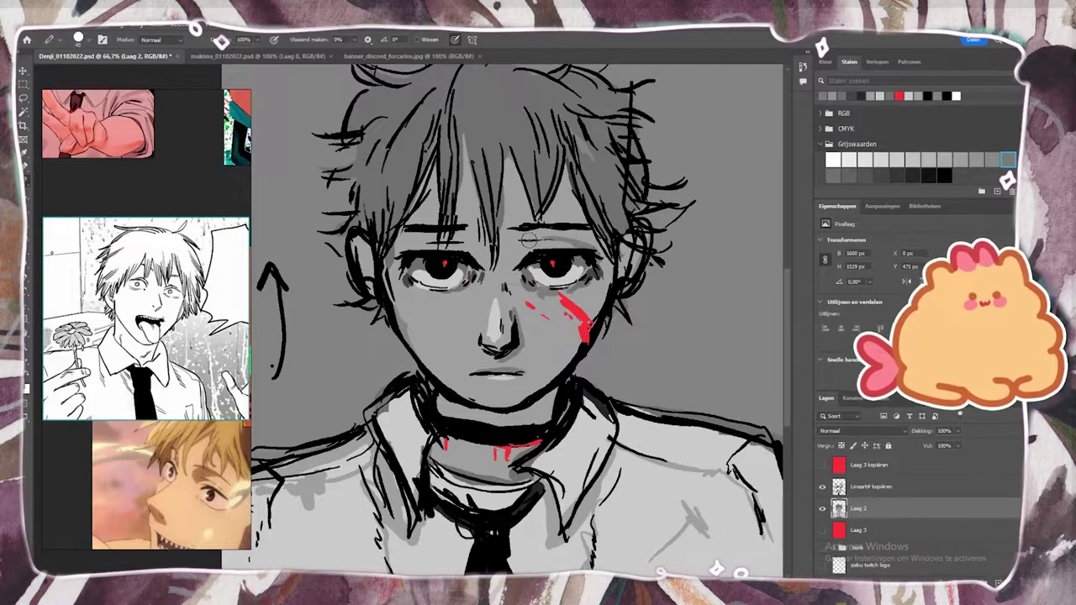
Block darker greys into the fringe and down both sides of the hair.
mouse_move(462, 126)
mouse_down()
mouse_move(425, 201)
mouse_move(564, 185)
mouse_move(522, 229)
mouse_move(412, 220)
mouse_up()
click(849, 175)
mouse_move(547, 130)
mouse_down()
mouse_move(534, 211)
mouse_move(539, 190)
mouse_move(531, 200)
mouse_up()
click(880, 175)
drag(623, 225, 592, 139)
key(ctrl+minus)
mouse_move(511, 122)
mouse_down()
mouse_move(483, 190)
mouse_move(406, 244)
mouse_up()
drag(412, 198, 386, 257)
Paint a darker grey shadow across the cheek and nose, with lighter grey along the edge of the face.
alt+click(459, 290)
mouse_move(483, 277)
mouse_down()
mouse_move(453, 309)
mouse_move(412, 305)
mouse_up()
mouse_move(412, 304)
mouse_down()
mouse_move(454, 338)
mouse_move(420, 346)
mouse_move(427, 338)
mouse_move(407, 326)
mouse_move(431, 363)
mouse_up()
alt+click(428, 351)
alt+click(469, 327)
drag(555, 283, 552, 318)
Sample a grey from the hair and paint lighter patches across the crown and upper sides.
alt+click(436, 138)
mouse_move(447, 132)
mouse_down()
mouse_move(430, 145)
mouse_move(441, 154)
mouse_up()
mouse_move(429, 136)
mouse_down()
mouse_move(397, 141)
mouse_move(375, 211)
mouse_up()
drag(489, 127, 561, 158)
drag(562, 158, 580, 217)
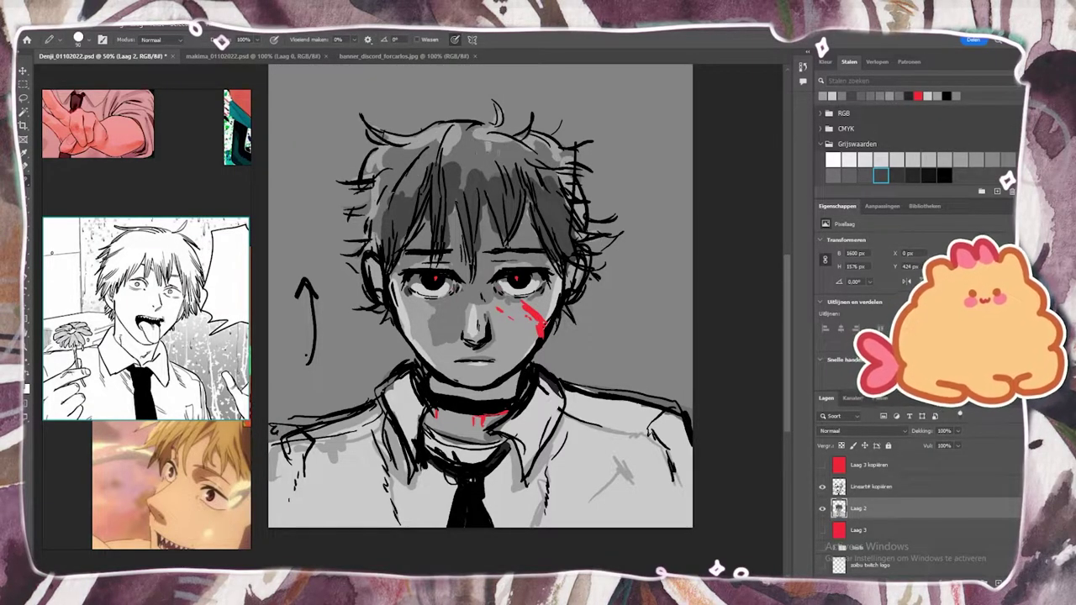
Replace the broad cheek shadow with ragged dark grey shadows beneath both eyes.
click(880, 160)
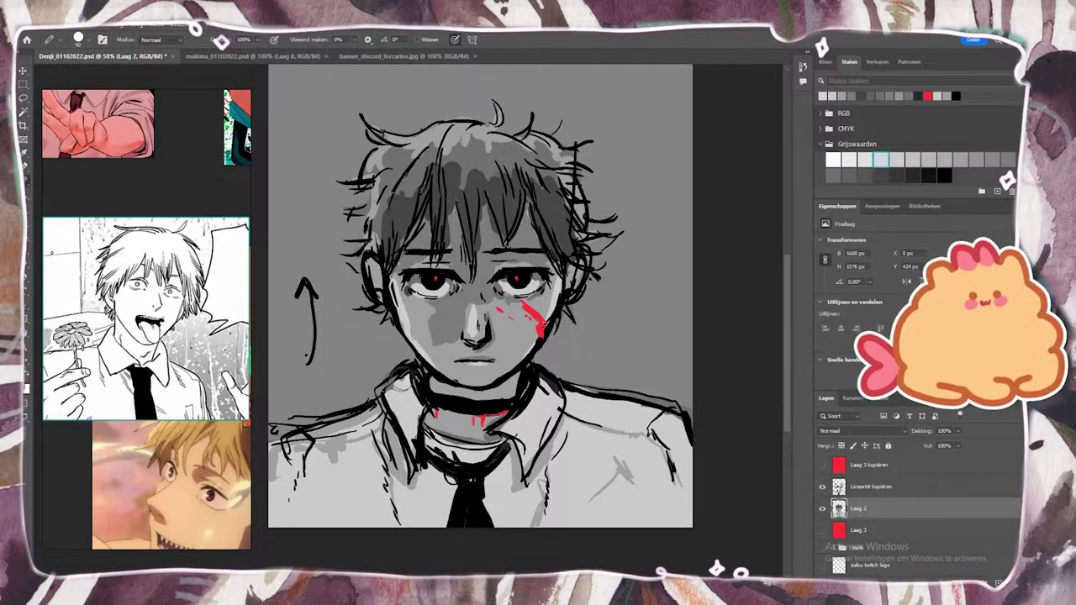
key(ctrl+1)
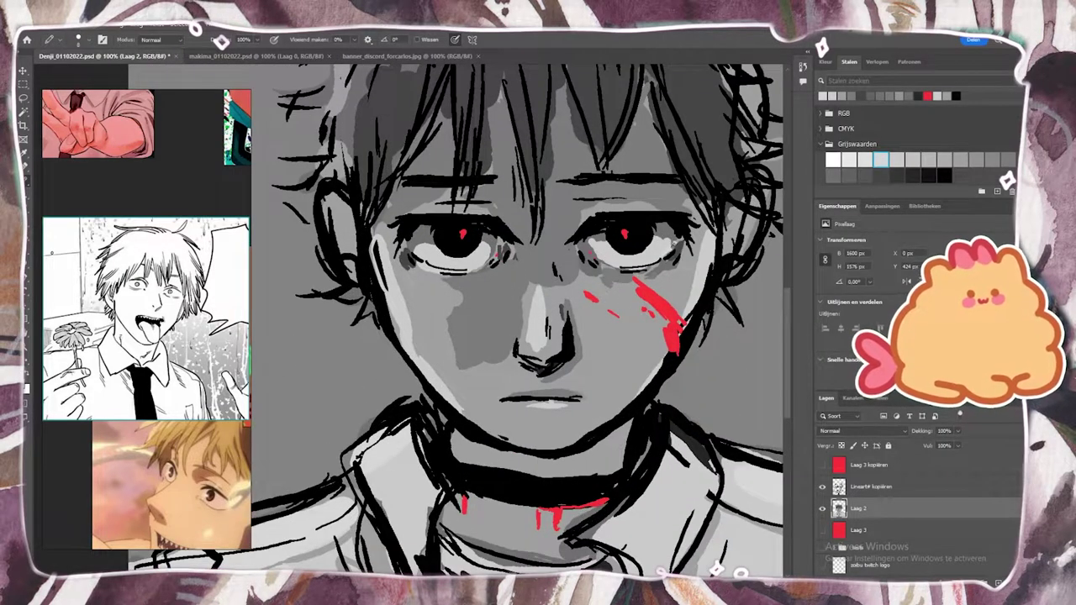
mouse_move(512, 349)
mouse_down()
mouse_move(460, 346)
mouse_move(456, 305)
mouse_move(493, 324)
mouse_move(509, 268)
mouse_move(473, 290)
mouse_move(450, 289)
mouse_up()
alt+click(510, 256)
drag(602, 295, 670, 281)
drag(449, 291, 422, 298)
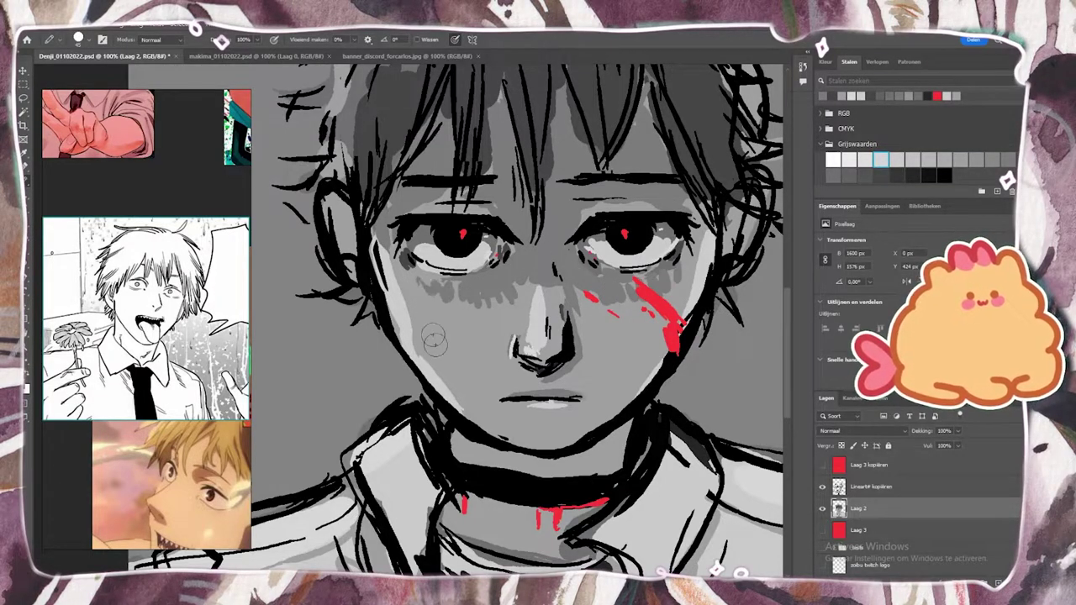
Rename Laag 2 as base color and add a new layer above Lineart# kopiëren.
key(ctrl+minus)
key(ctrl+minus)
key(ctrl+plus)
double_click(858, 507)
text(base grey)
key(Return)
click(871, 487)
click(998, 583)
key(ctrl+plus)
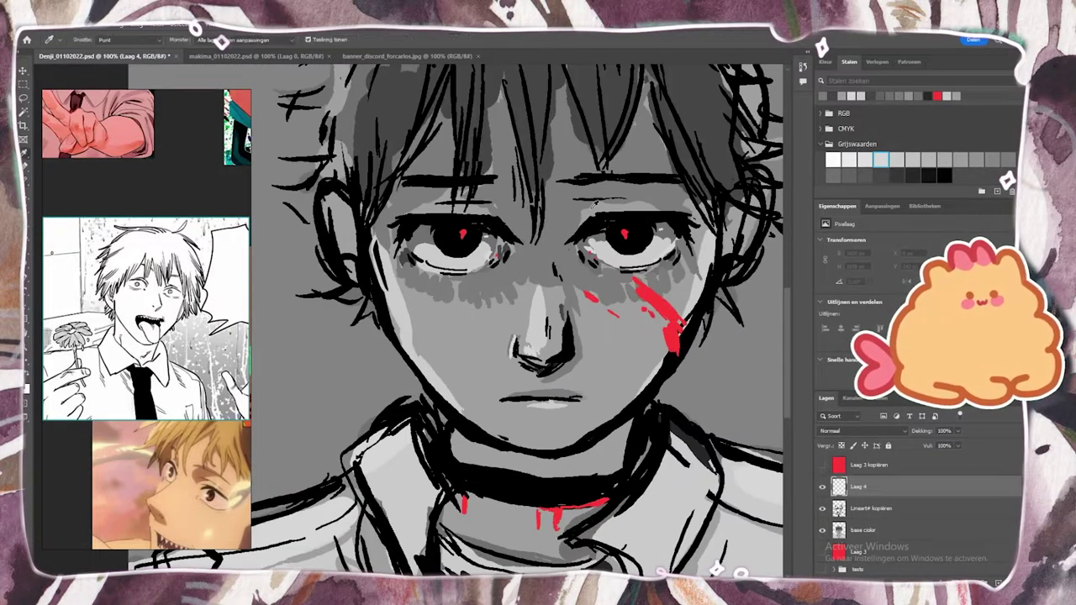
Hide the panels and paint sampled grey over the black iris above the red slash.
alt+click(591, 259)
key(Tab)
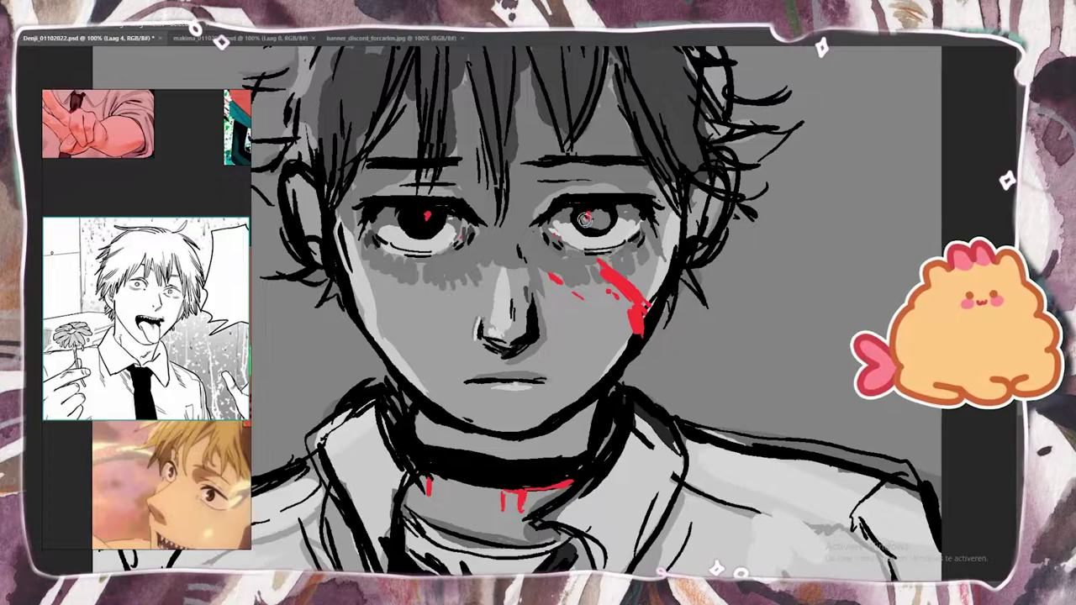
Open a second window of Denji_01102022.psd and float it beside the drawing as an overall preview.
click(313, 23)
mouse_move(328, 37)
click(514, 236)
drag(551, 38, 849, 168)
drag(713, 167, 859, 158)
click(473, 239)
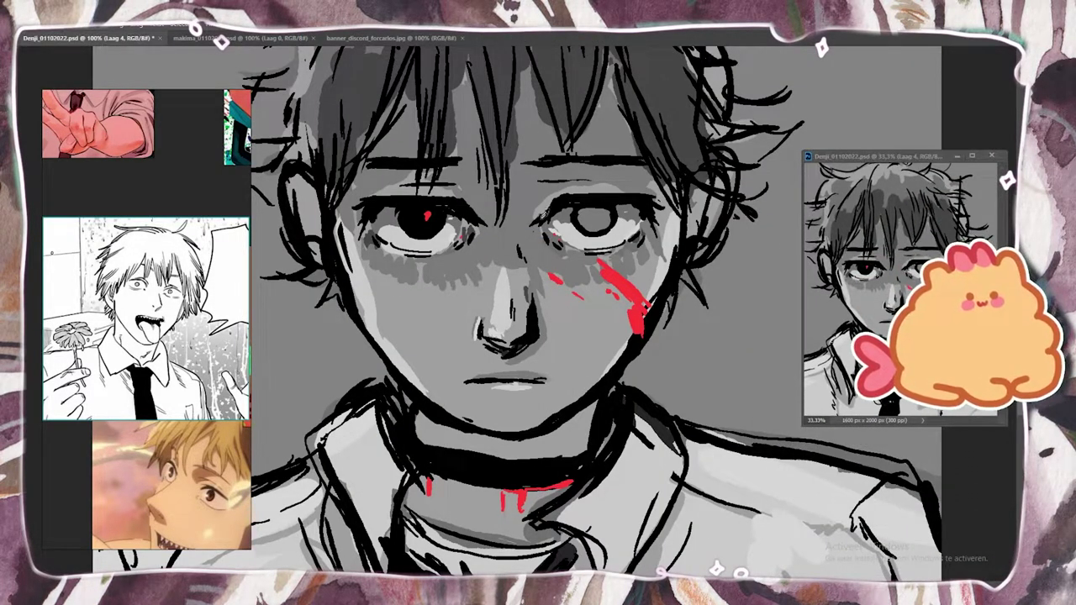
Repaint both irises in layered greys, keeping dark rims and small red pupils.
mouse_move(581, 216)
mouse_down()
mouse_move(606, 216)
mouse_move(572, 359)
mouse_move(589, 340)
mouse_move(570, 236)
mouse_move(599, 201)
mouse_move(645, 200)
mouse_move(566, 201)
mouse_up()
drag(467, 214, 376, 204)
mouse_move(408, 217)
mouse_down()
mouse_move(602, 210)
mouse_move(588, 225)
mouse_move(580, 217)
mouse_move(596, 220)
mouse_move(431, 223)
mouse_up()
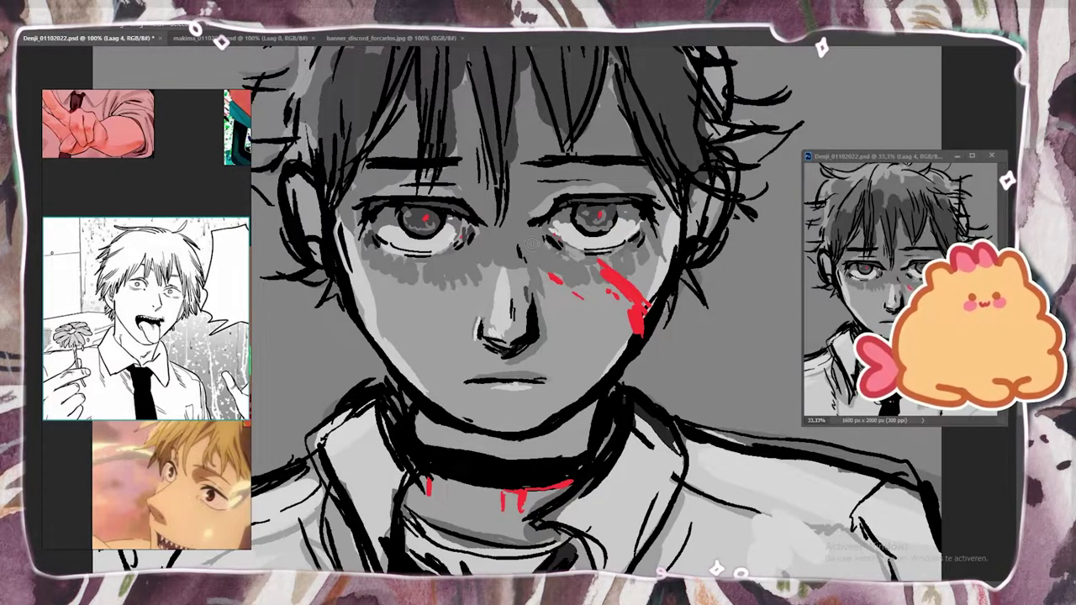
Paint grey strands through the middle of the fringe and refine the upper eyelid above the red slash.
drag(518, 94, 506, 147)
drag(505, 194, 502, 161)
drag(492, 109, 495, 198)
drag(477, 161, 486, 186)
drag(634, 191, 600, 187)
Soften the jaw and cheek outline with lighter strokes and extend the red slash toward the inner eye.
mouse_move(674, 247)
mouse_down()
mouse_move(640, 348)
mouse_move(599, 385)
mouse_up()
drag(621, 346, 580, 393)
drag(674, 266, 615, 374)
mouse_move(625, 358)
mouse_down()
mouse_move(568, 407)
mouse_move(477, 378)
mouse_up()
drag(594, 268, 575, 244)
Thin out both eyebrows and break up the black fringe lines with grey hair strands.
drag(547, 157, 607, 156)
drag(454, 160, 385, 158)
drag(436, 175, 455, 93)
drag(501, 153, 507, 98)
drag(561, 144, 550, 96)
mouse_move(556, 143)
mouse_down()
mouse_move(545, 83)
mouse_move(539, 104)
mouse_up()
drag(539, 86, 561, 189)
drag(576, 125, 567, 175)
drag(604, 67, 626, 109)
drag(617, 81, 629, 104)
Refine the chin line and paint grey over the hair, ear and cheek on the side without the slash.
drag(552, 418, 517, 427)
mouse_move(587, 412)
mouse_down()
mouse_move(531, 444)
mouse_move(445, 434)
mouse_up()
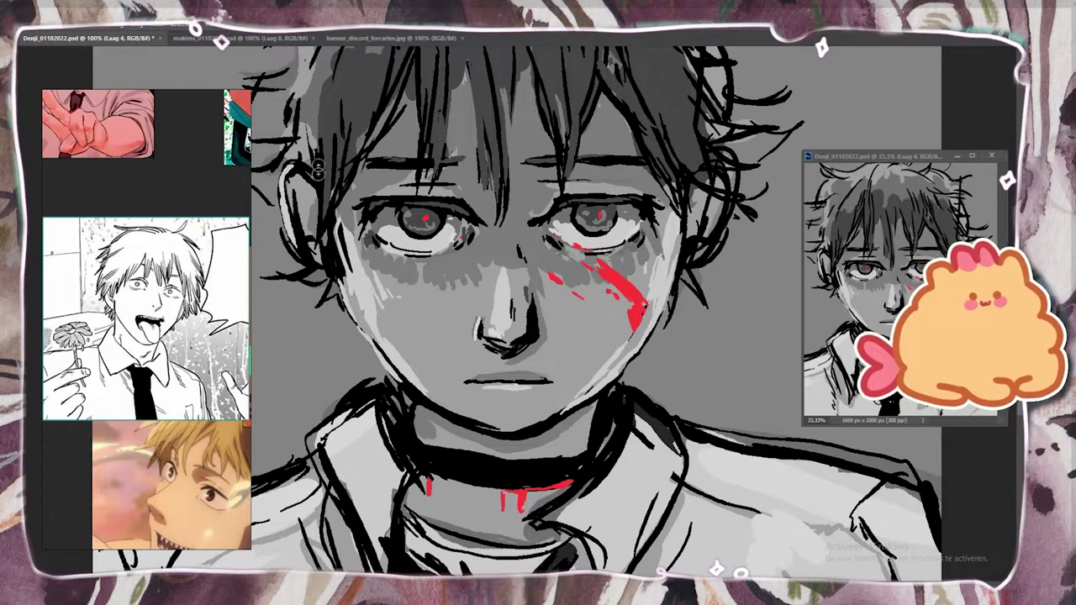
drag(290, 154, 259, 175)
mouse_move(274, 168)
mouse_down()
mouse_move(394, 202)
mouse_move(419, 135)
mouse_up()
drag(394, 200, 350, 196)
mouse_move(387, 212)
mouse_down()
mouse_move(370, 236)
mouse_move(395, 283)
mouse_up()
Touch up the under-eye shadow, jaw edge and chin with greys sampled from the face.
alt+click(399, 219)
alt+click(452, 282)
drag(449, 258, 454, 299)
drag(613, 349, 602, 365)
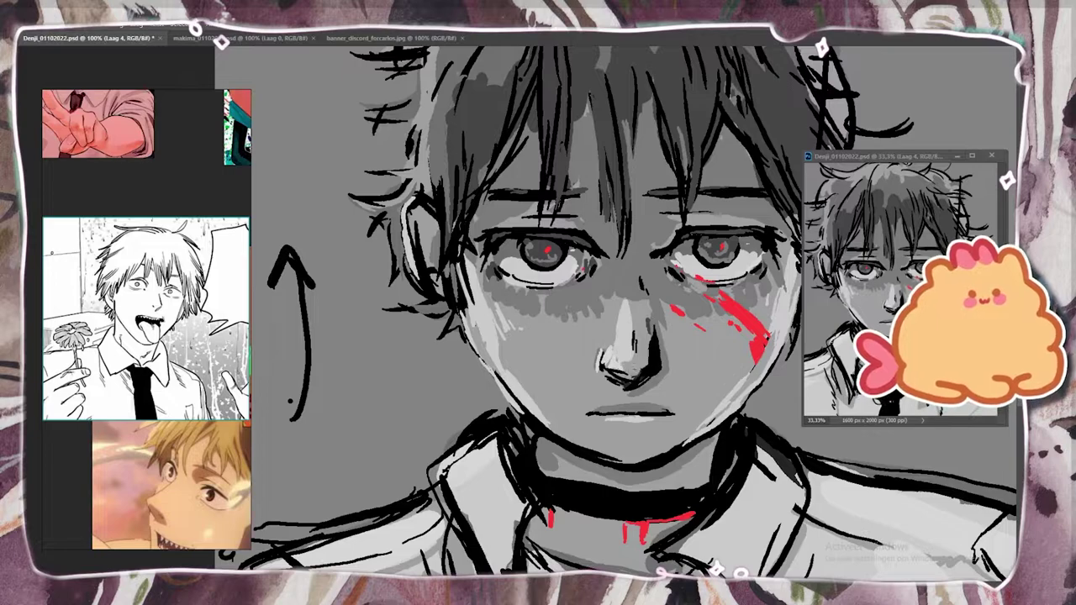
drag(598, 452, 646, 464)
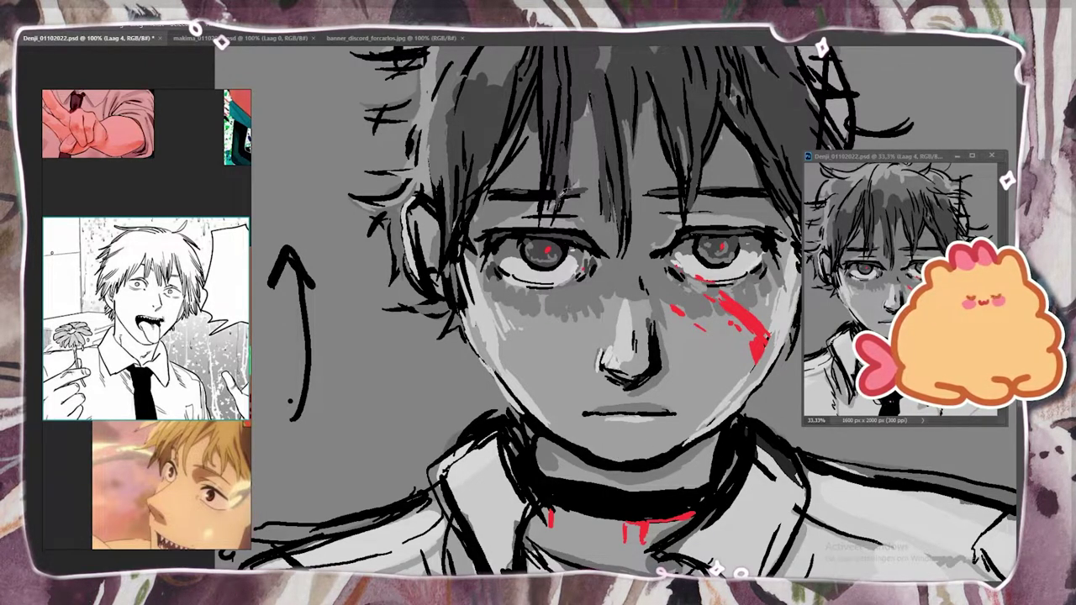
Paint grey strands through the fringe, the temple and the dark hair below the crown.
drag(561, 179, 586, 83)
drag(502, 101, 467, 155)
drag(444, 94, 438, 178)
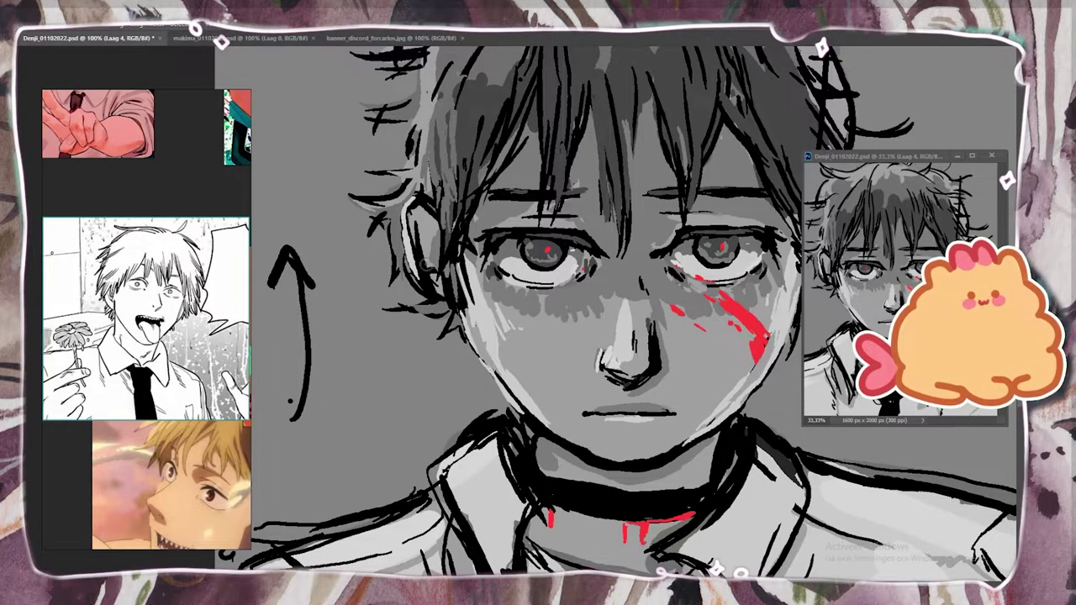
scroll(437, 193, up, 5)
drag(678, 220, 681, 259)
drag(684, 203, 697, 263)
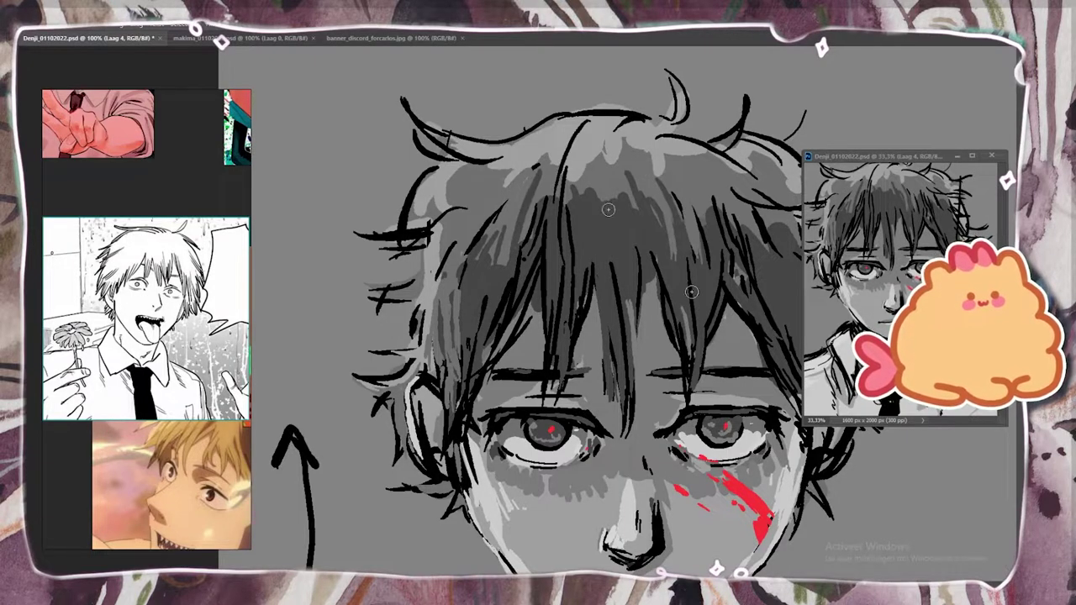
drag(597, 190, 597, 227)
Edge the curled tuft on the crown and the one beside it with sampled light grey.
alt+click(665, 146)
mouse_move(667, 69)
mouse_down()
mouse_move(667, 136)
mouse_move(715, 141)
mouse_up()
click(896, 236)
scroll(896, 235, up, 2)
click(740, 117)
drag(746, 96, 717, 141)
Paint light grey along the crown outline and the left-hand tuft, and streak highlights into the hair below.
mouse_move(647, 116)
mouse_down()
mouse_move(592, 110)
mouse_move(581, 133)
mouse_up()
drag(599, 105, 429, 139)
mouse_move(408, 99)
mouse_down()
mouse_move(449, 160)
mouse_move(404, 231)
mouse_up()
mouse_move(442, 130)
mouse_down()
mouse_move(492, 189)
mouse_move(486, 164)
mouse_up()
drag(593, 158, 619, 240)
key(ctrl+minus)
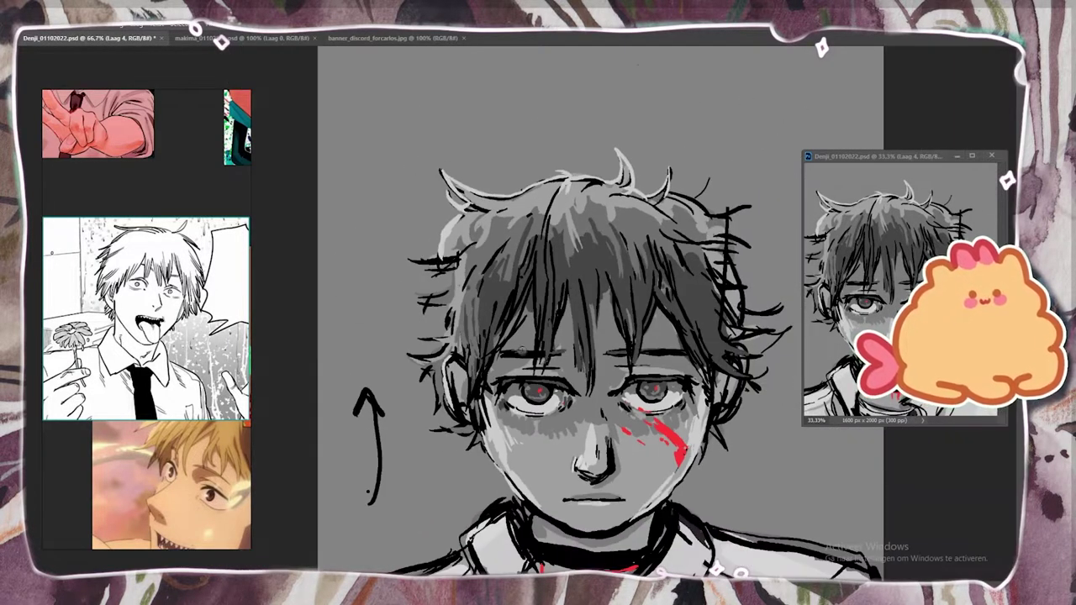
Move the floating preview off the figure and paint grey over the scribbled lines at the hair's right-hand edge.
key(ctrl+plus)
drag(554, 360, 331, 365)
drag(882, 157, 798, 63)
click(532, 359)
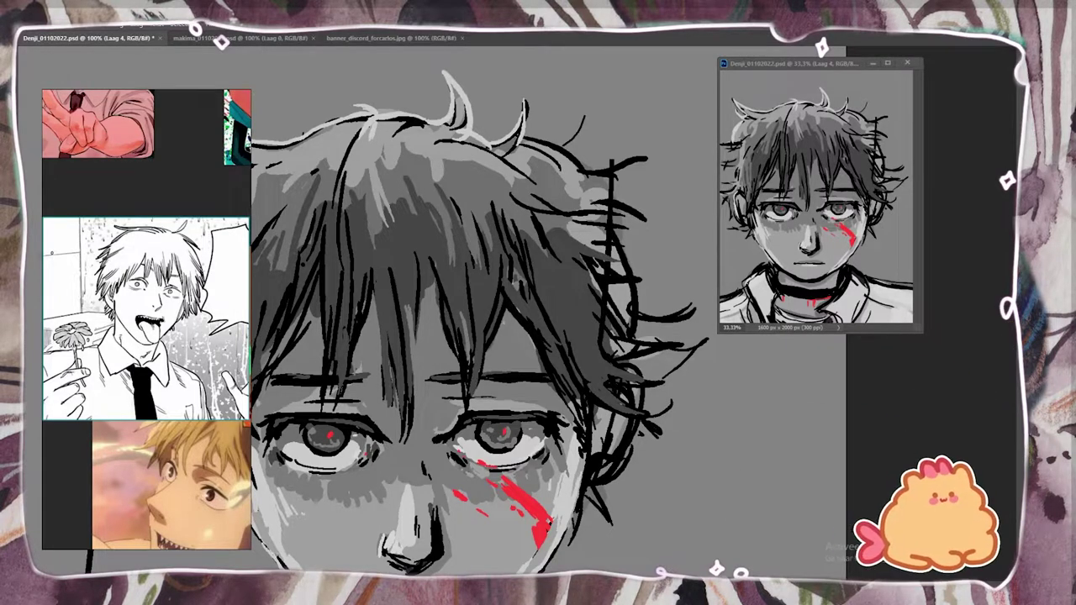
mouse_move(614, 312)
mouse_down()
mouse_move(609, 252)
mouse_move(627, 235)
mouse_move(572, 244)
mouse_move(543, 286)
mouse_up()
Shade the right-hand side of the neck and clean up the shirt's collar and shoulder lines.
mouse_move(504, 412)
mouse_down()
mouse_move(598, 269)
mouse_move(598, 126)
mouse_up()
drag(589, 336, 587, 388)
mouse_move(639, 335)
mouse_down()
mouse_move(651, 382)
mouse_move(675, 383)
mouse_move(651, 433)
mouse_move(659, 358)
mouse_up()
mouse_move(689, 368)
mouse_down()
mouse_move(882, 402)
mouse_move(742, 397)
mouse_up()
drag(719, 386, 687, 402)
Detail the black choker as a belt with a light grey buckle, punched holes and highlights.
drag(563, 414, 578, 413)
drag(419, 403, 442, 409)
drag(439, 409, 440, 424)
drag(483, 391, 459, 389)
mouse_move(458, 389)
mouse_down()
mouse_move(460, 408)
mouse_move(483, 414)
mouse_up()
mouse_move(476, 400)
mouse_down()
mouse_move(457, 398)
mouse_move(487, 410)
mouse_move(484, 391)
mouse_move(490, 413)
mouse_up()
click(444, 396)
click(432, 392)
click(419, 387)
alt+click(424, 364)
click(426, 392)
Paint grey shading on both sides of the neck and along the edges of the shirt collar.
drag(582, 381, 599, 363)
drag(404, 353, 412, 376)
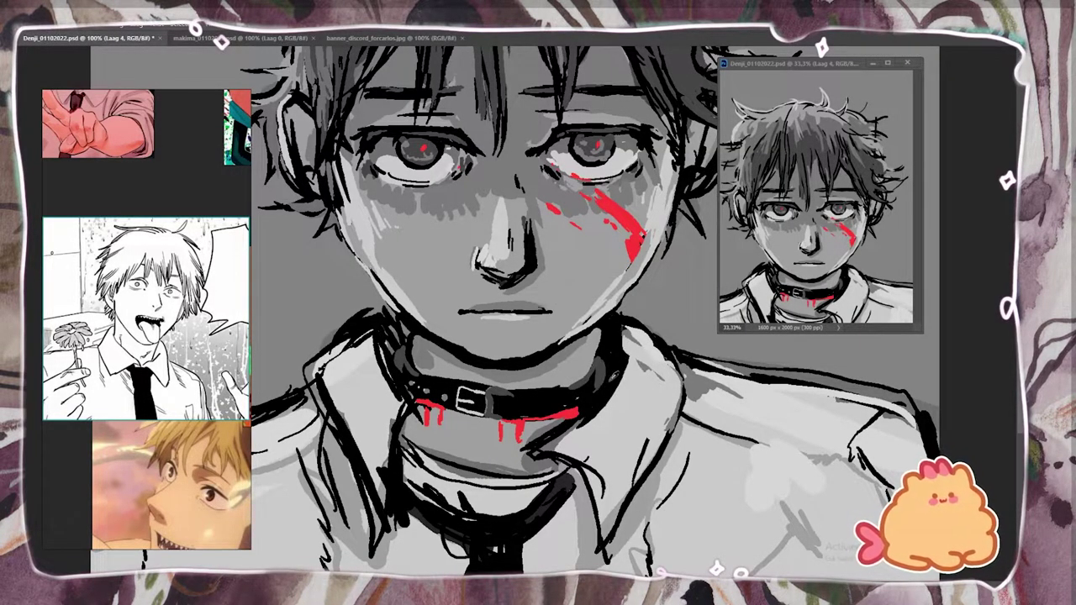
drag(625, 343, 608, 404)
drag(625, 343, 587, 419)
mouse_move(375, 335)
mouse_down()
mouse_move(400, 403)
mouse_move(400, 346)
mouse_move(310, 362)
mouse_move(313, 381)
mouse_up()
drag(315, 387, 339, 439)
Paint grey strands across the right-hand side of the hair.
drag(503, 106, 451, 360)
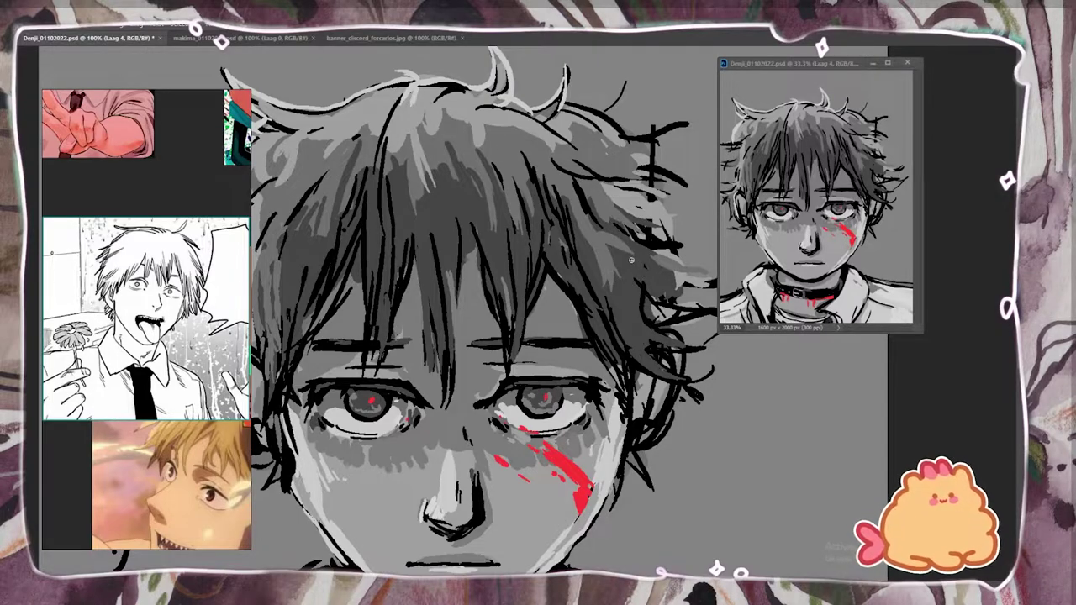
drag(632, 262, 543, 367)
drag(580, 304, 562, 353)
Add light grey highlight strokes across the crown and the parting of the hair.
mouse_move(474, 367)
mouse_down()
mouse_move(622, 404)
mouse_move(752, 457)
mouse_up()
drag(444, 303, 532, 326)
drag(574, 287, 555, 307)
drag(490, 347, 472, 396)
key(ctrl+minus)
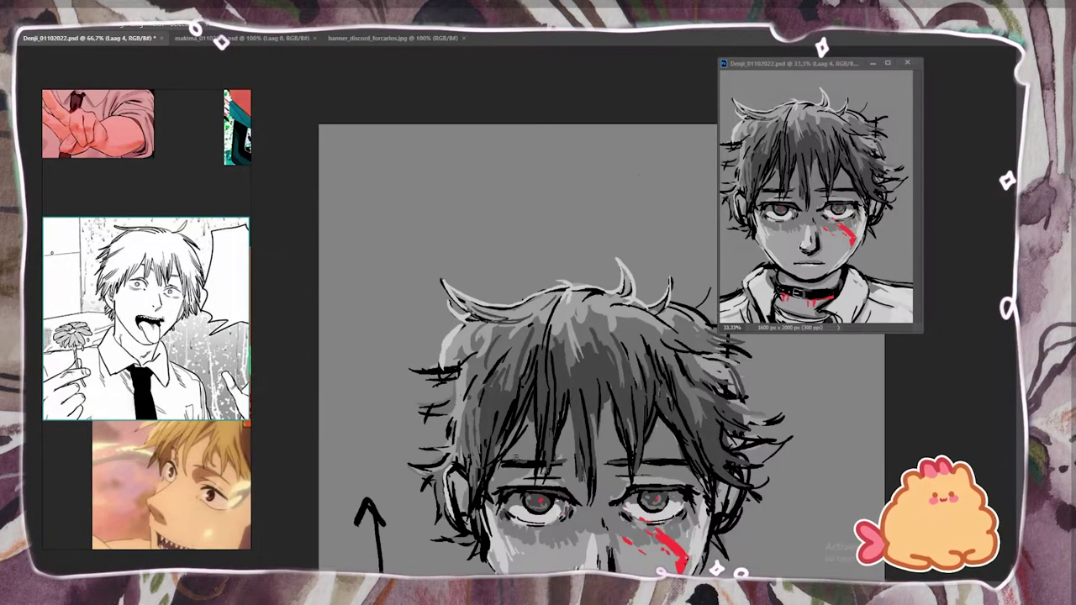
mouse_move(578, 333)
mouse_down()
mouse_move(581, 358)
mouse_move(630, 361)
mouse_up()
drag(554, 339, 539, 358)
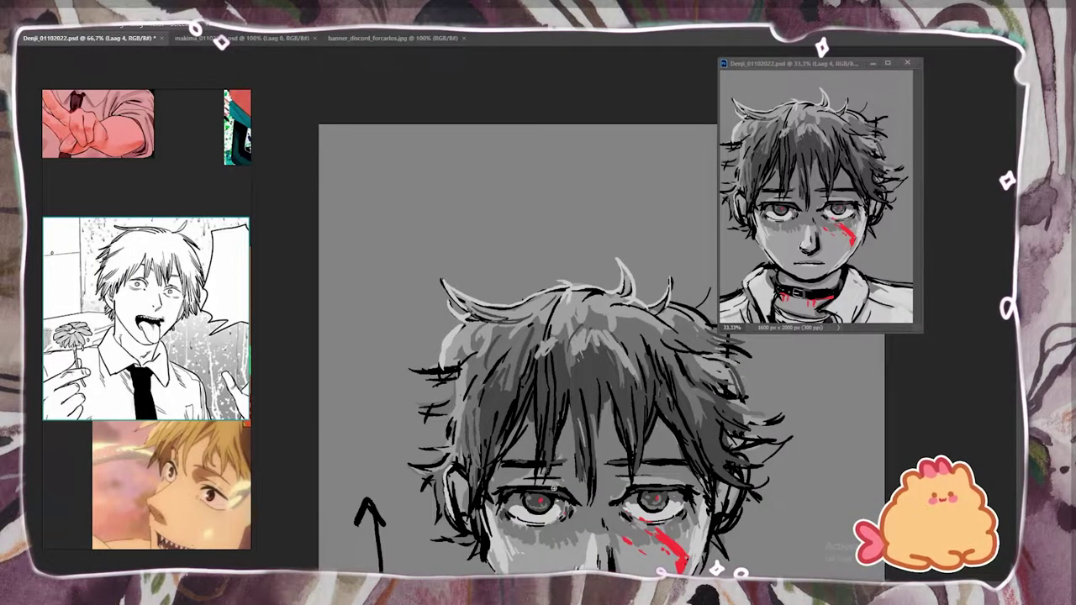
Redraw both pupils as dark circles with small red centres, and splatter more red onto the cheek slash.
key(ctrl+plus)
drag(532, 385, 542, 390)
drag(705, 385, 714, 395)
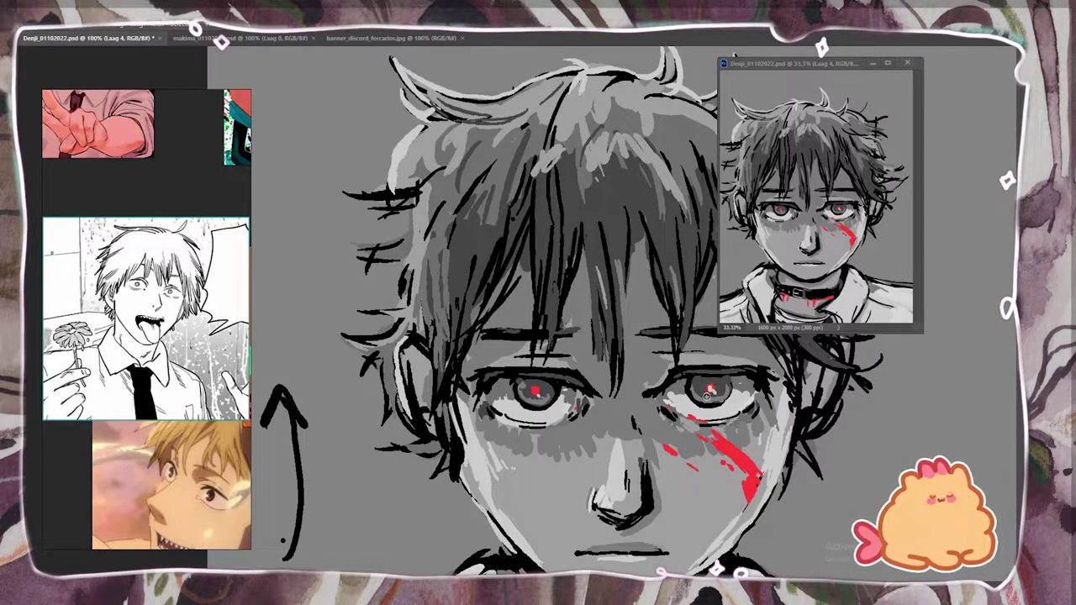
drag(530, 391, 535, 392)
alt+click(734, 452)
click(708, 385)
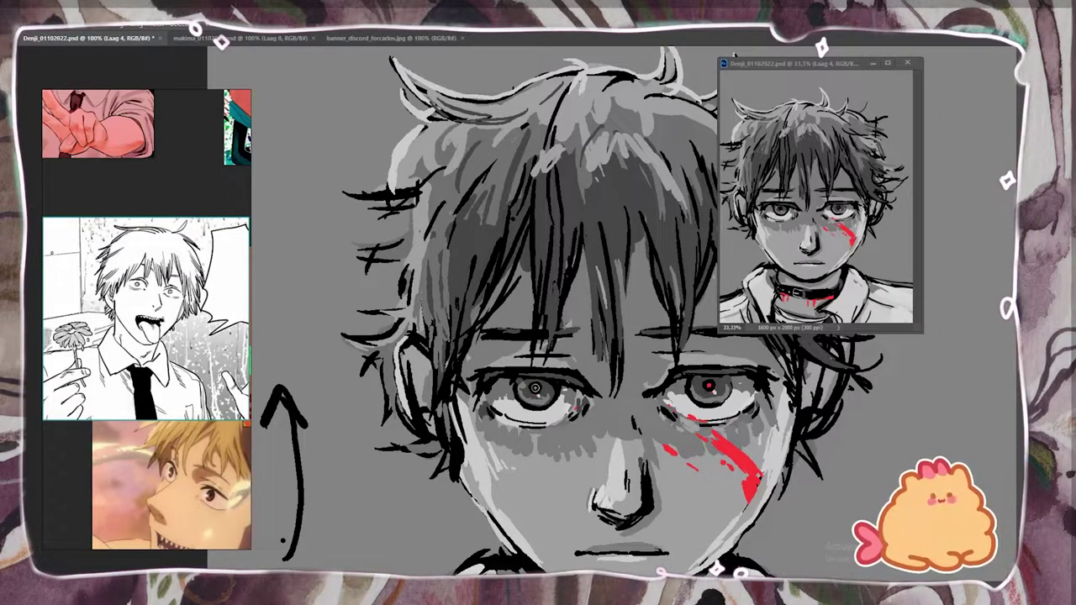
drag(761, 498, 755, 513)
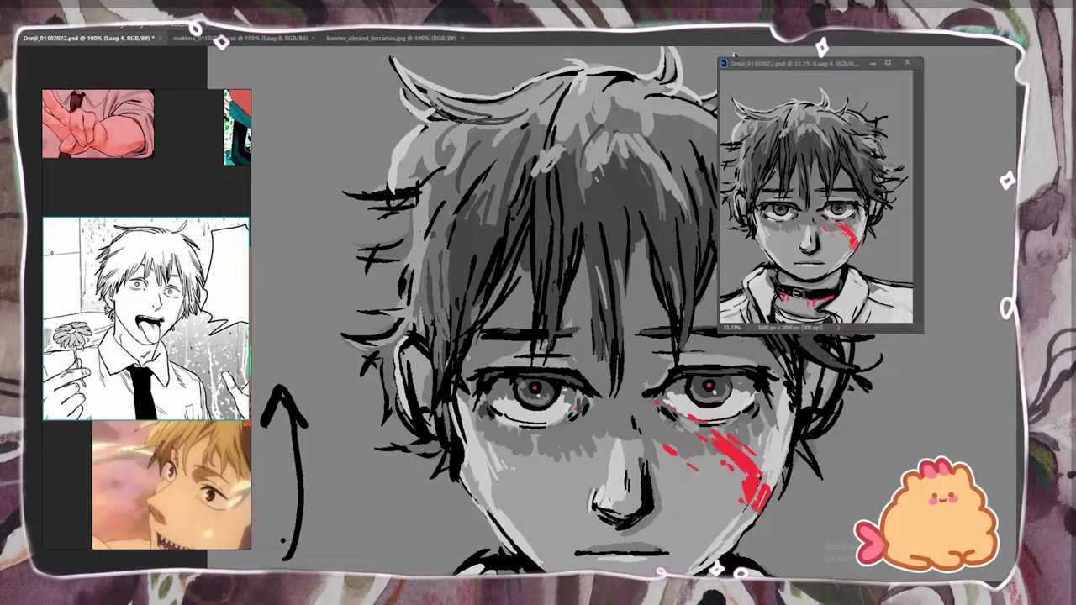
Try red blood marks on the fringe above the left-hand eyebrow.
drag(496, 308, 498, 317)
drag(476, 285, 468, 301)
alt+click(471, 374)
drag(503, 463, 428, 393)
key(ctrl+z)
key(ctrl+z)
key(ctrl+z)
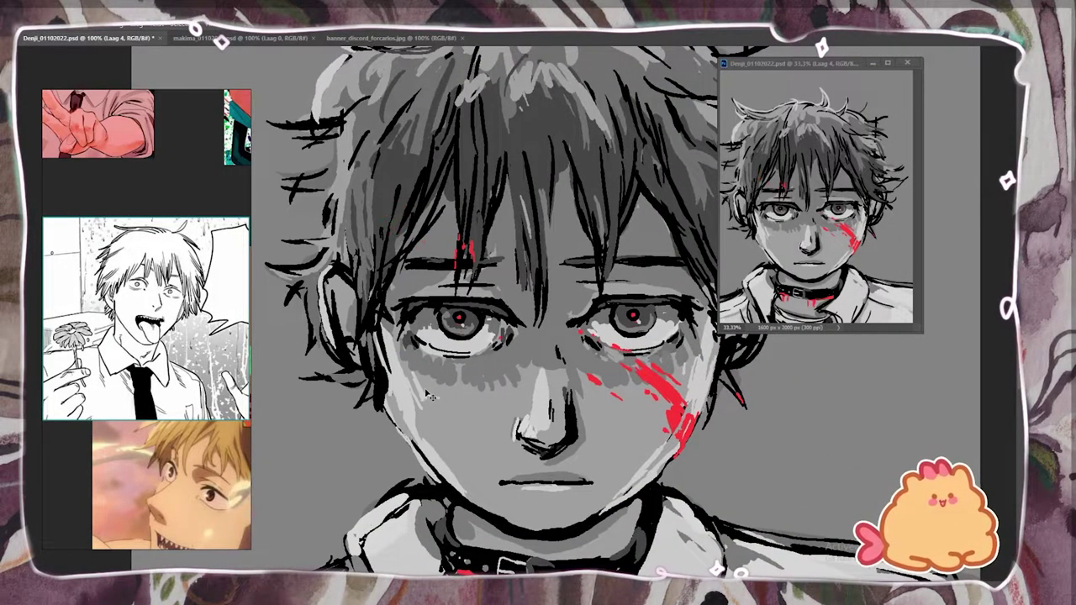
drag(462, 572, 449, 406)
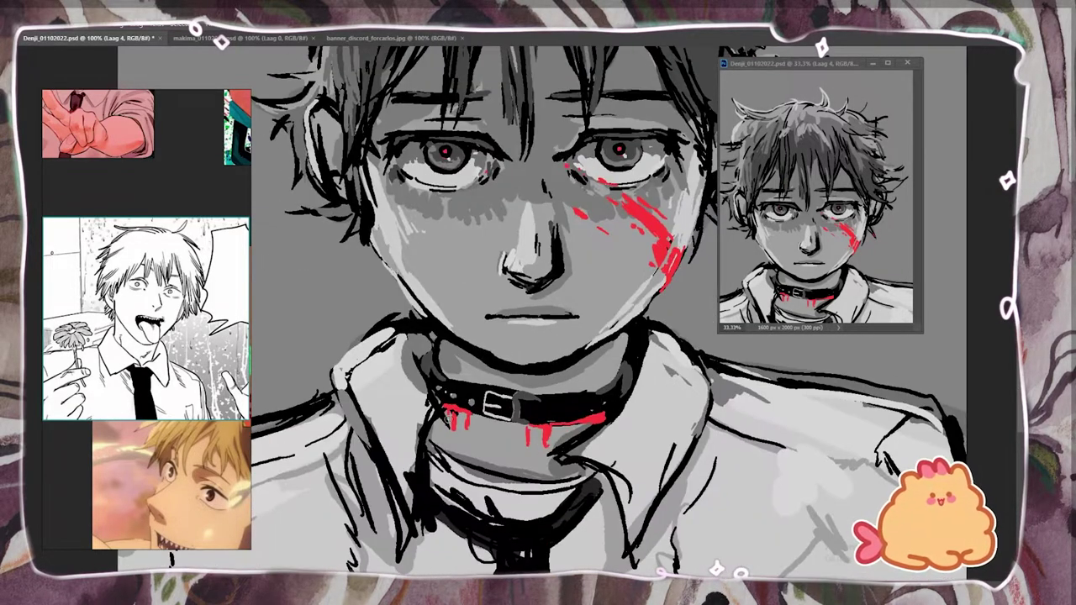
Fill in the tie with black strokes from the knot down to the lower edge of the canvas.
drag(452, 520, 475, 416)
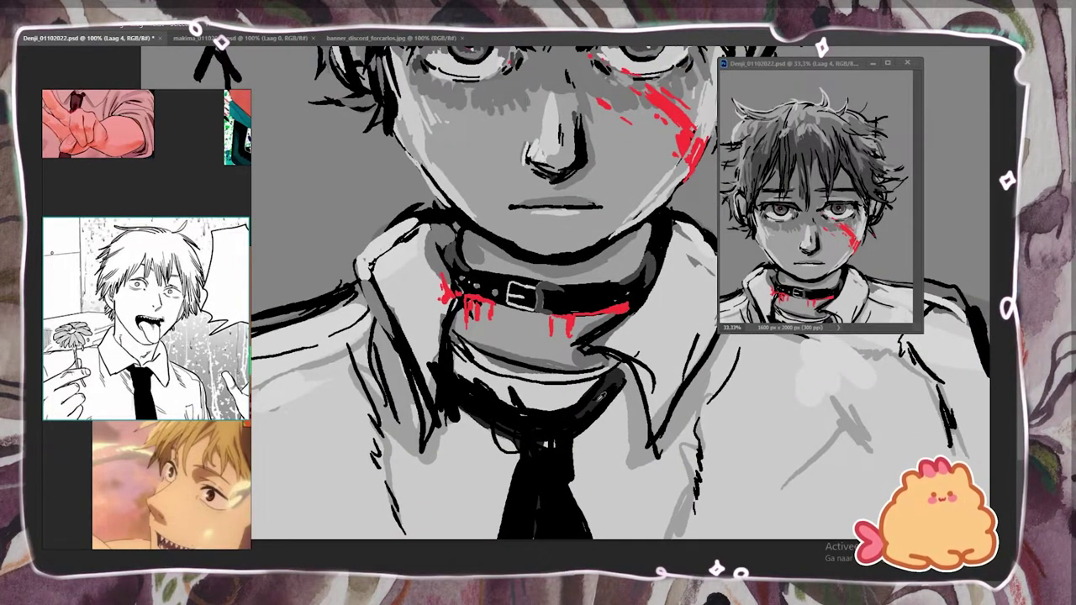
drag(559, 413, 571, 495)
drag(518, 484, 567, 496)
drag(545, 410, 504, 538)
drag(541, 498, 532, 538)
drag(574, 495, 586, 538)
Add thin fold lines to the tie and clean up the shirt opening and inner collar edges around the knot.
alt+click(485, 407)
mouse_move(534, 423)
mouse_down()
mouse_move(547, 450)
mouse_move(530, 494)
mouse_up()
drag(572, 455, 571, 486)
drag(393, 444, 410, 517)
drag(597, 370, 488, 365)
mouse_move(453, 343)
mouse_down()
mouse_move(455, 372)
mouse_move(429, 404)
mouse_up()
drag(403, 328, 438, 425)
drag(631, 353, 656, 391)
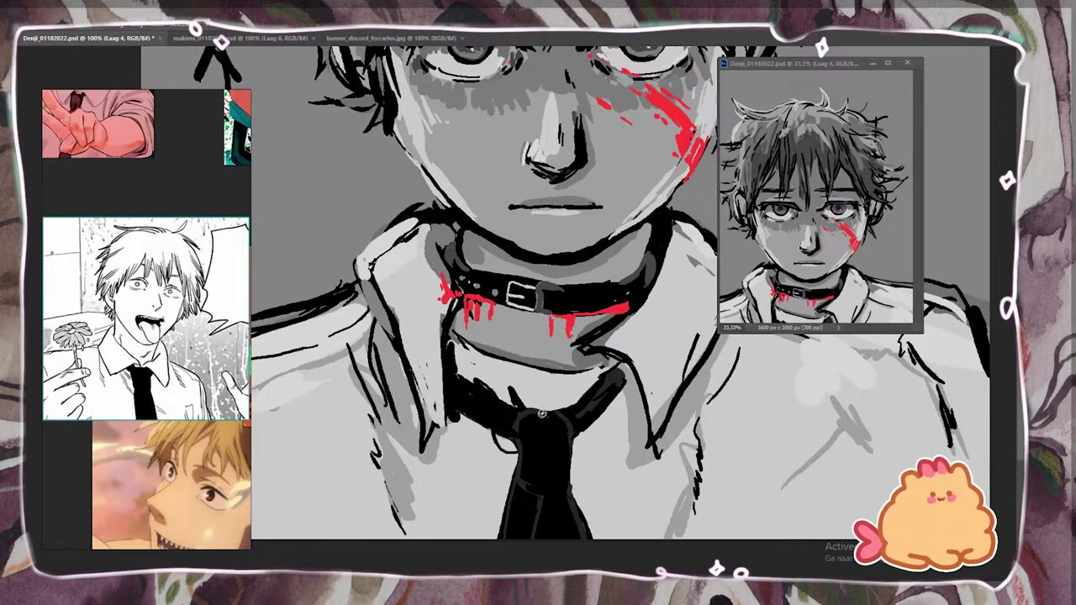
Add light grey highlight strokes along both cheeks and the sides of the jaw.
drag(464, 214, 471, 431)
key(ctrl+minus)
key(ctrl+plus)
drag(411, 342, 423, 372)
drag(435, 361, 453, 381)
drag(680, 377, 663, 402)
drag(675, 401, 651, 427)
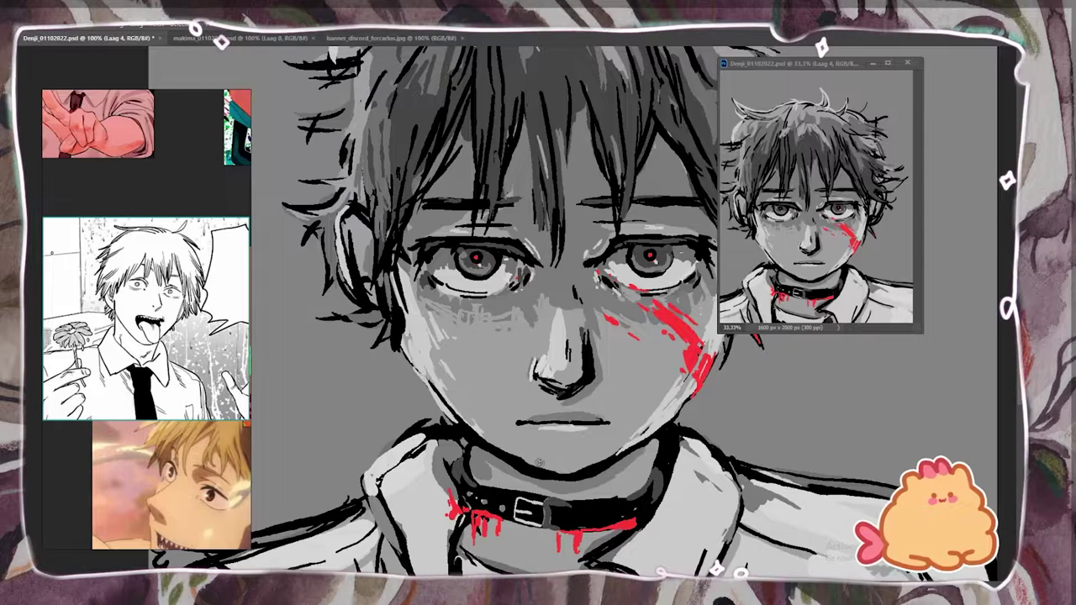
key(ctrl+minus)
alt+click(444, 490)
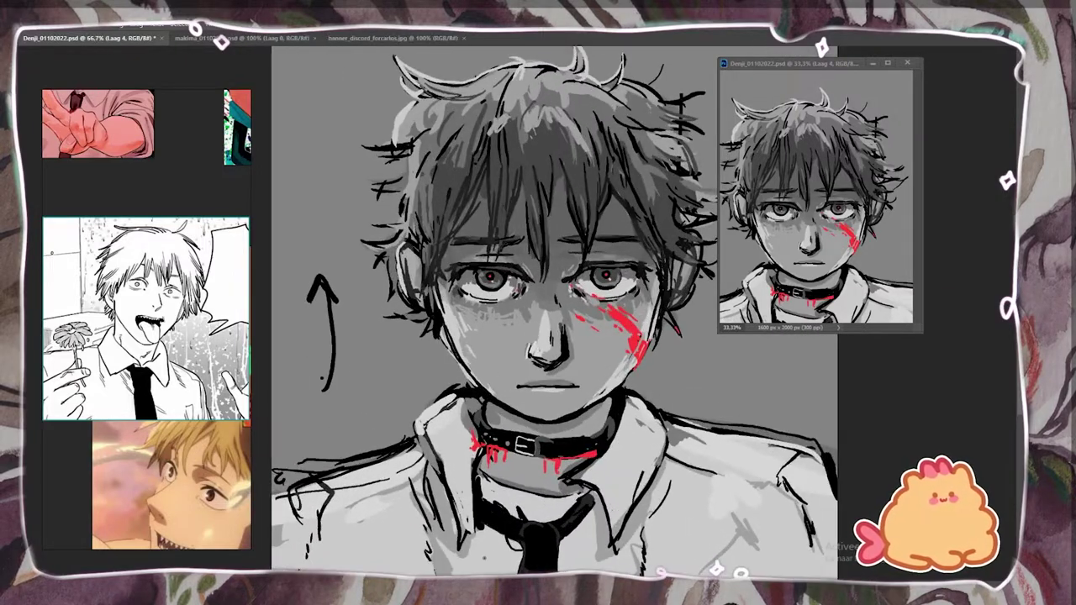
Group the portrait layers and adjust the group with Free Transform, keeping Laag 4 as the active layer.
key(Tab)
shift+click(866, 535)
key(ctrl+g)
key(ctrl+t)
right_click(440, 371)
click(487, 348)
right_click(550, 380)
click(584, 361)
key(Return)
drag(522, 336, 619, 328)
click(835, 484)
click(888, 502)
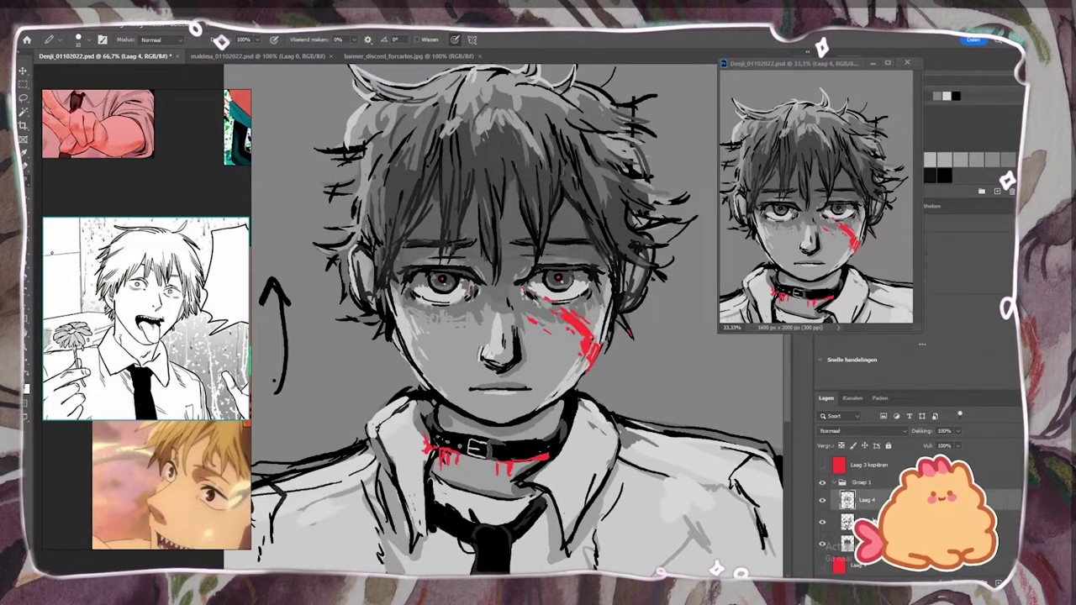
On a new layer, cover the heavy nose outline with skin greys and redraw the nose with a soft shadow and small dark nostrils.
click(999, 582)
alt+click(515, 352)
drag(507, 326, 517, 367)
alt+click(518, 363)
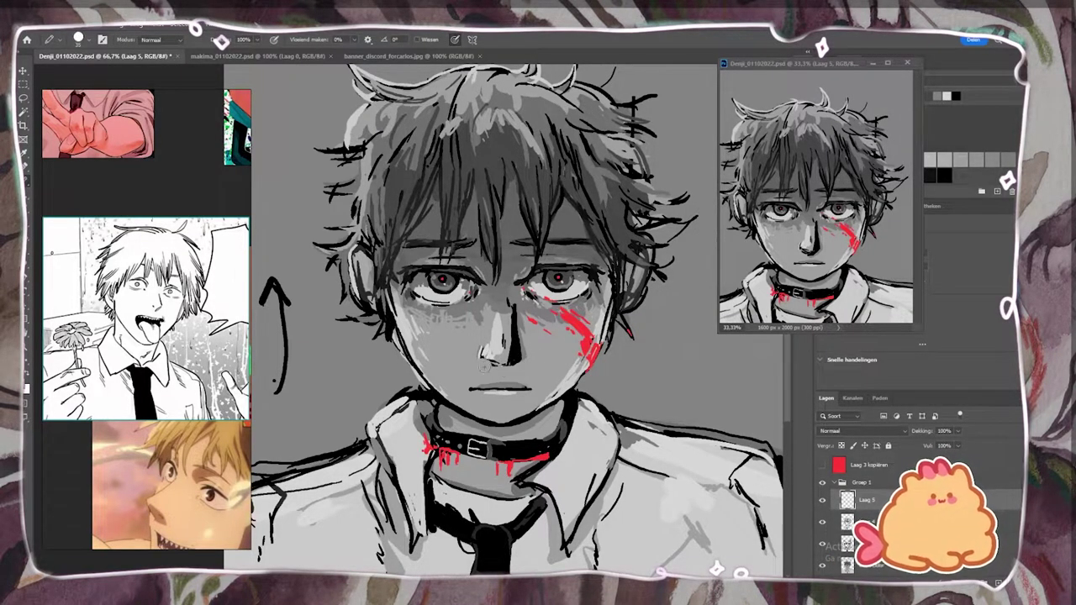
mouse_move(522, 326)
mouse_down()
mouse_move(521, 341)
mouse_move(504, 309)
mouse_up()
alt+click(481, 328)
alt+click(517, 322)
mouse_move(486, 363)
mouse_down()
mouse_move(518, 364)
mouse_move(490, 365)
mouse_up()
alt+click(509, 365)
alt+click(519, 413)
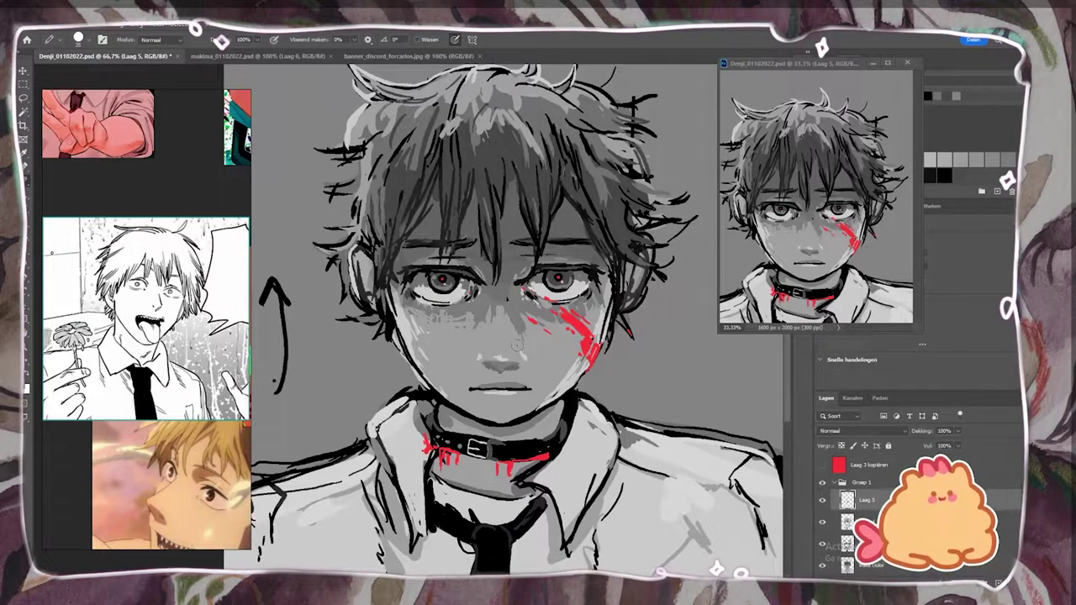
key(v)
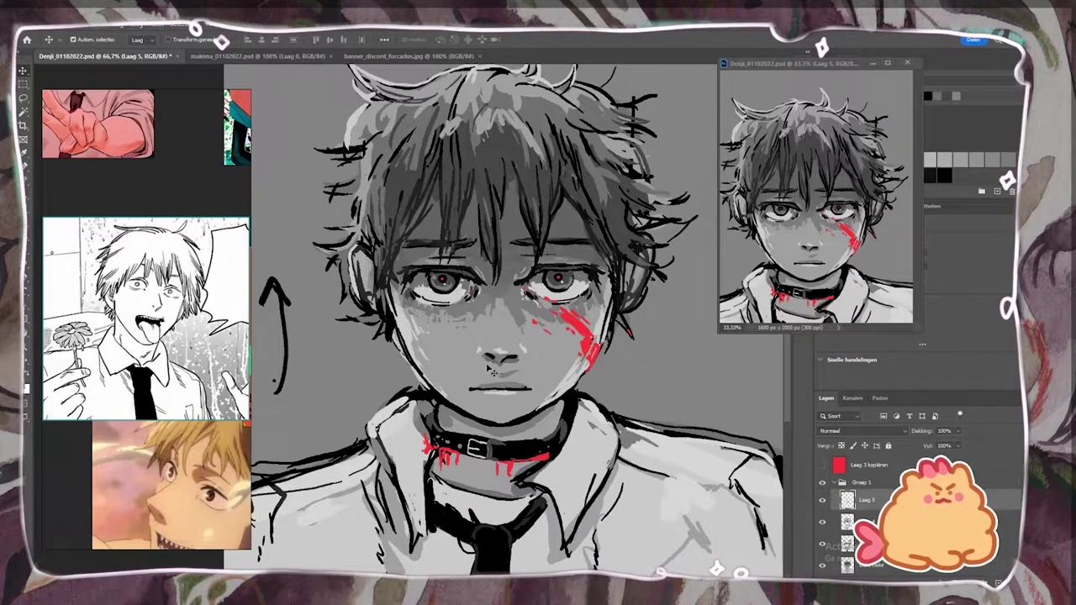
key(b)
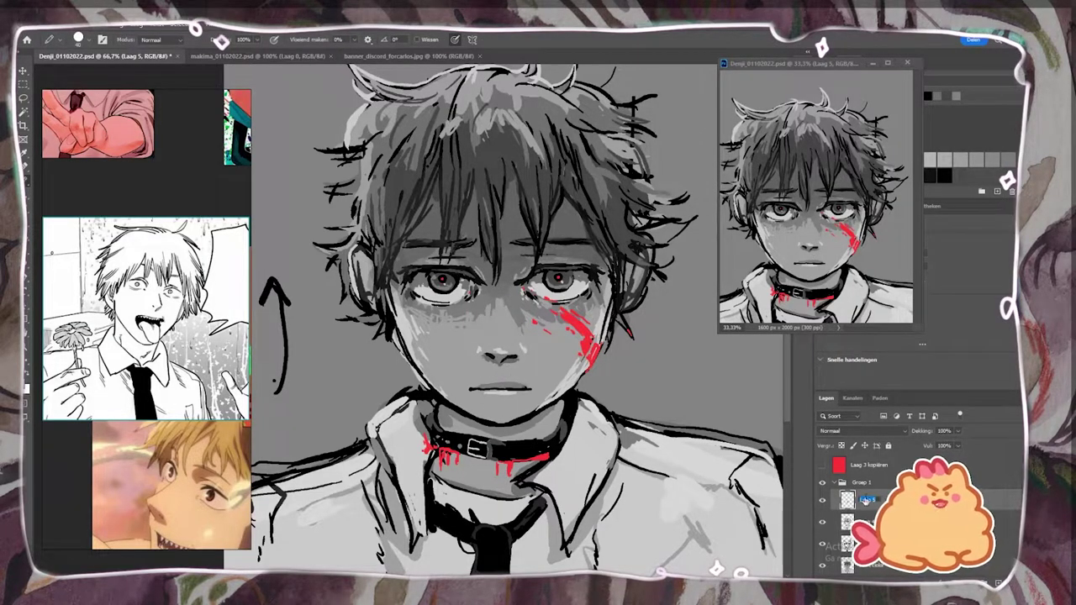
Show the red background behind the portrait and erase the arrow beside the head.
click(822, 509)
key(ctrl+minus)
click(861, 469)
key(e)
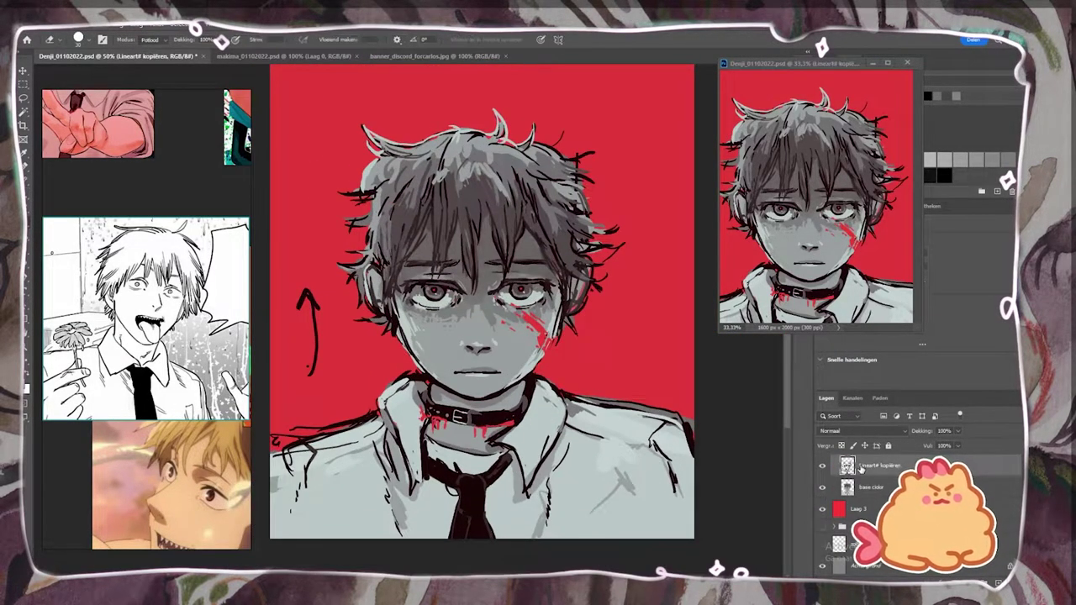
key(ctrl+j)
click(864, 432)
click(831, 517)
On a new layer, paint both irises black around red pupils and hide the red overlay layer.
click(998, 583)
click(944, 175)
key(ctrl+plus)
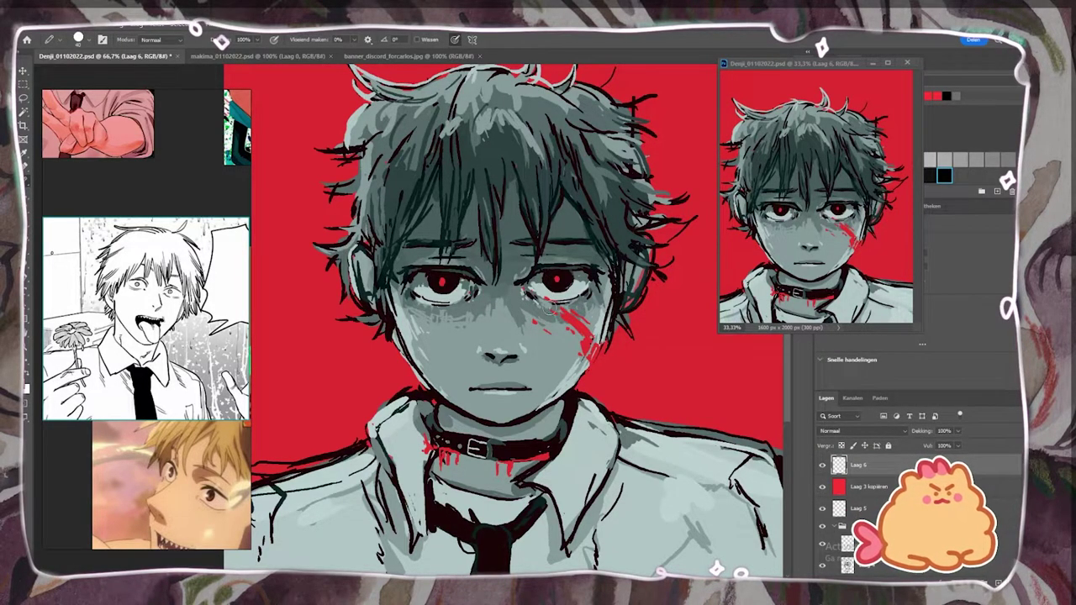
key(ctrl+plus)
key(ctrl+plus)
click(822, 465)
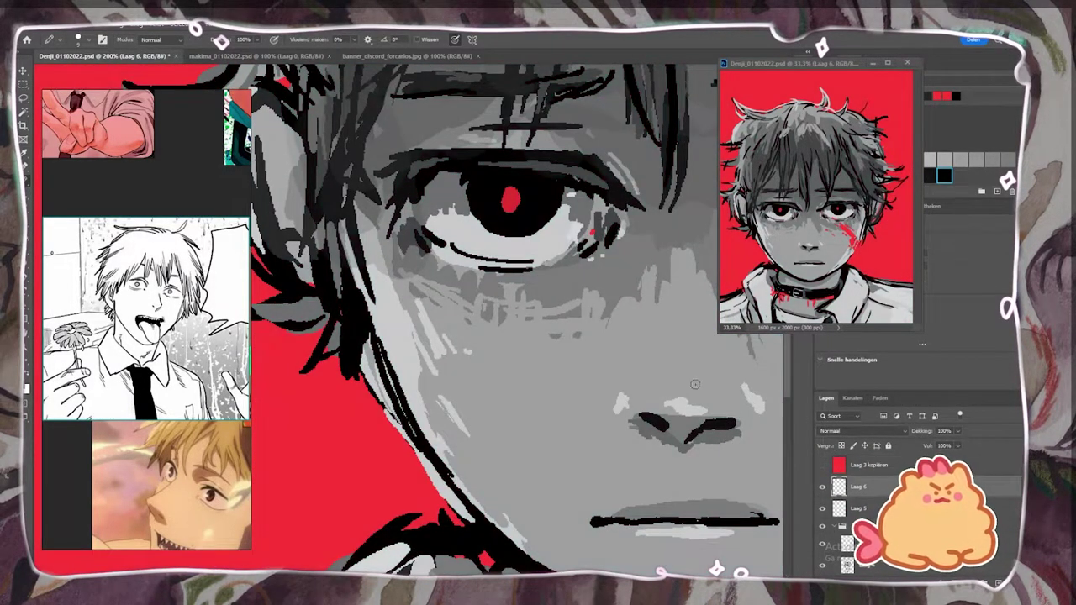
Try grey rings around both red pupils.
mouse_move(532, 249)
mouse_down()
mouse_move(387, 272)
mouse_move(318, 308)
mouse_up()
drag(640, 239, 645, 264)
alt+click(598, 292)
click(642, 250)
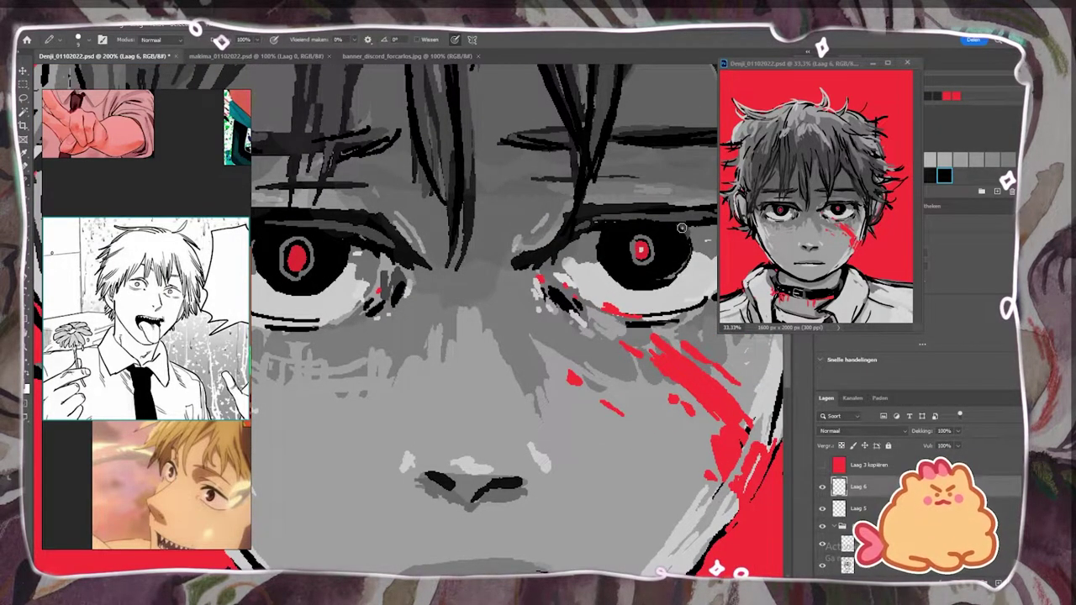
drag(330, 252, 473, 294)
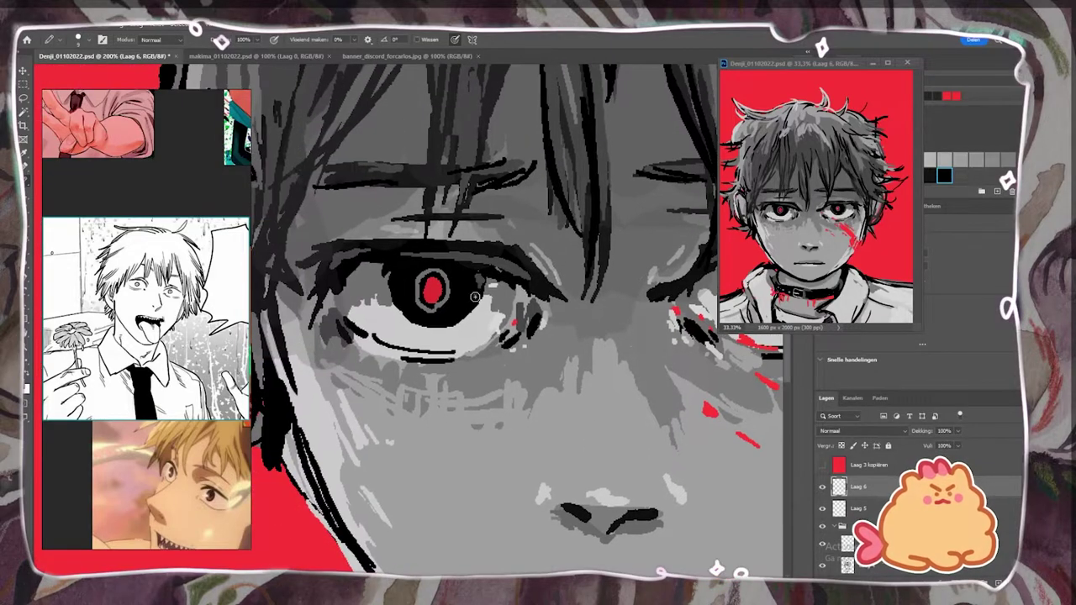
Dot grey marks along the lower rims of both black irises and erase the grey rings around the pupils.
alt+click(452, 364)
mouse_move(402, 308)
mouse_down()
mouse_move(454, 361)
mouse_move(432, 351)
mouse_move(423, 257)
mouse_move(436, 294)
mouse_up()
key(e)
key([)
key([)
key([)
key([)
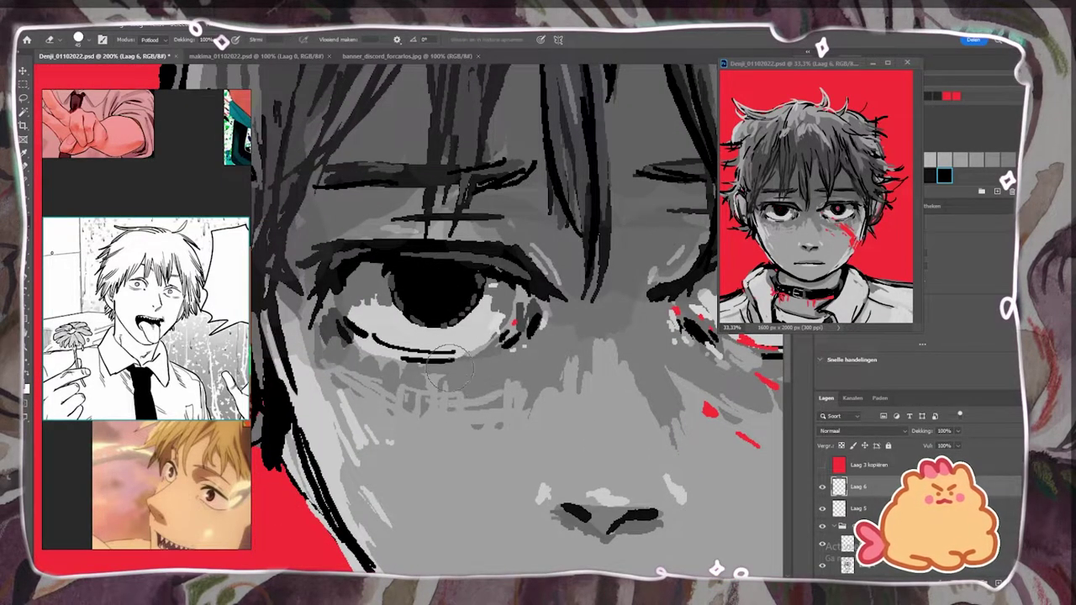
drag(454, 336, 317, 376)
drag(644, 326, 621, 322)
key(b)
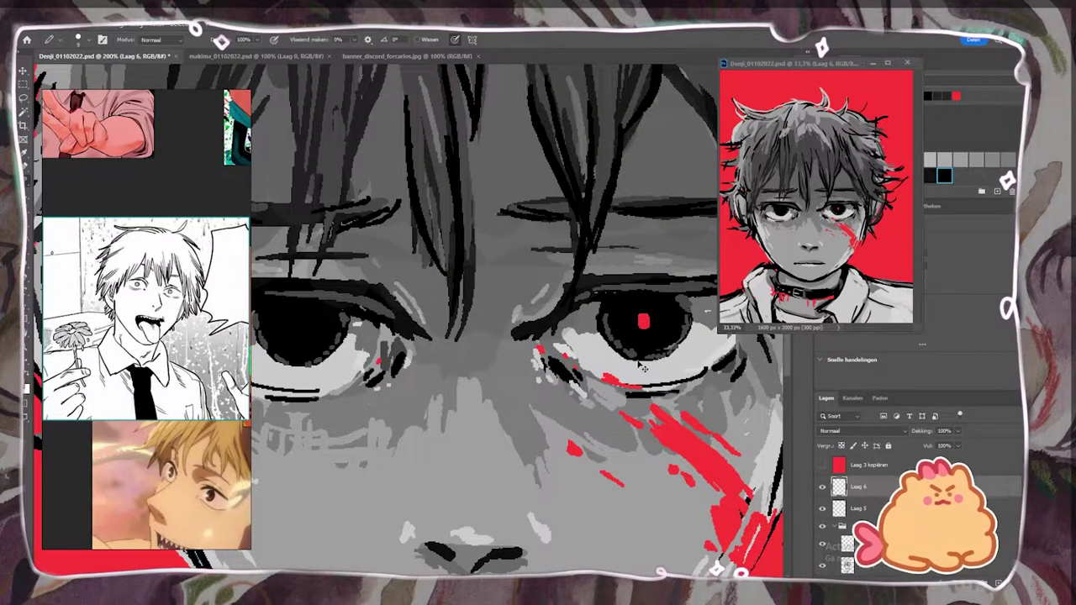
Restore the red centre of the left-hand pupil and add light grey spots to the centres of both pupils.
scroll(491, 354, left, 3)
scroll(492, 354, up, 1)
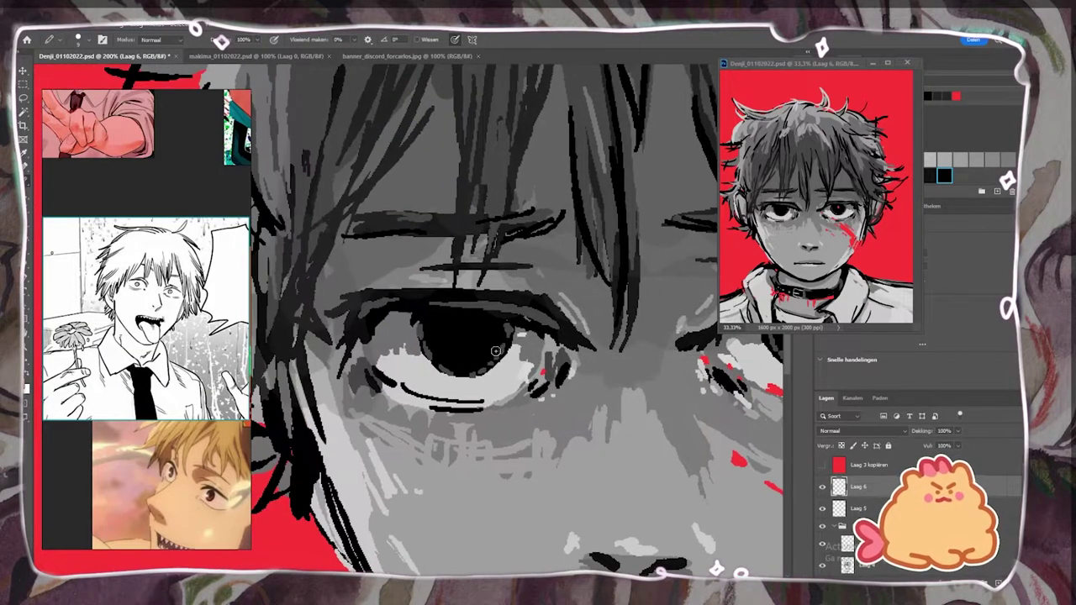
key(ctrl+minus)
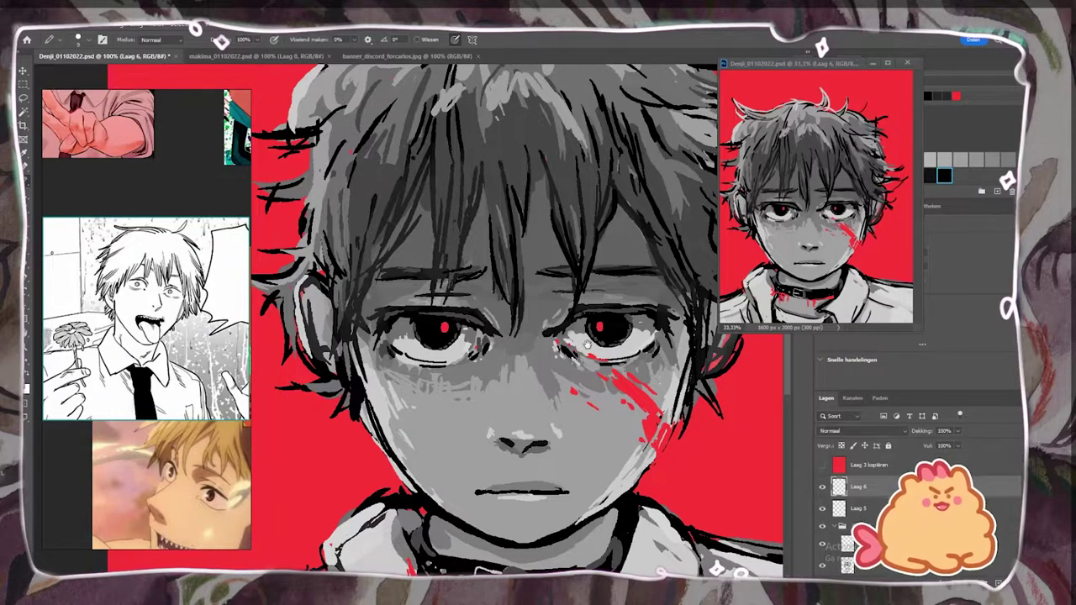
alt+click(586, 346)
key(ctrl+plus)
drag(656, 362, 516, 355)
click(652, 329)
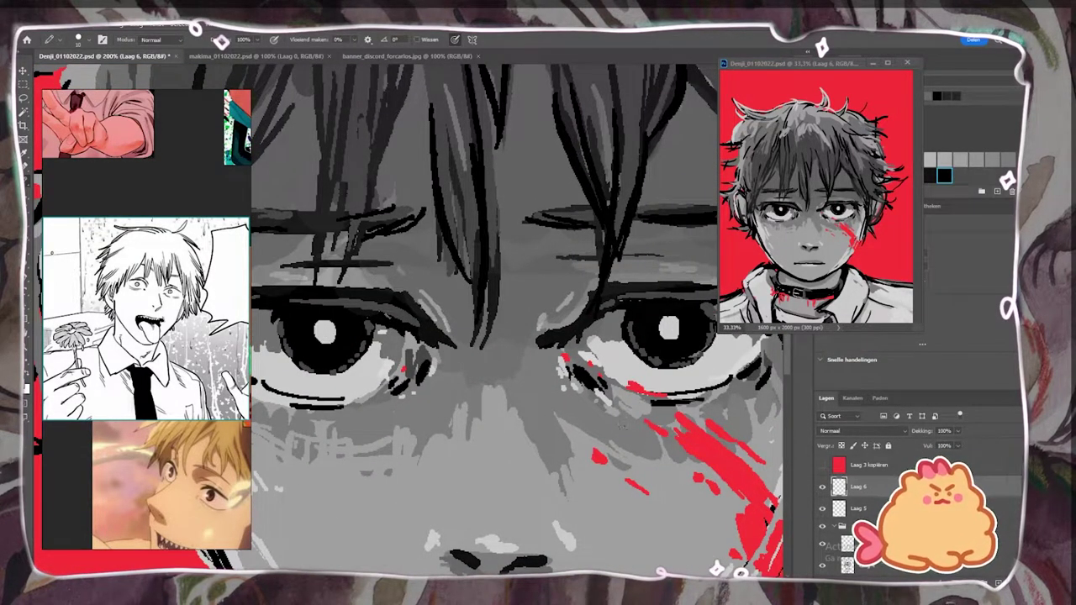
drag(334, 329, 328, 320)
Move the preview window off the swatches, add a new layer, and choose white and a fine brush for the pupil highlights.
drag(839, 64, 712, 62)
click(833, 158)
click(998, 583)
click(316, 331)
right_click(555, 361)
click(643, 532)
click(714, 538)
drag(352, 345, 328, 411)
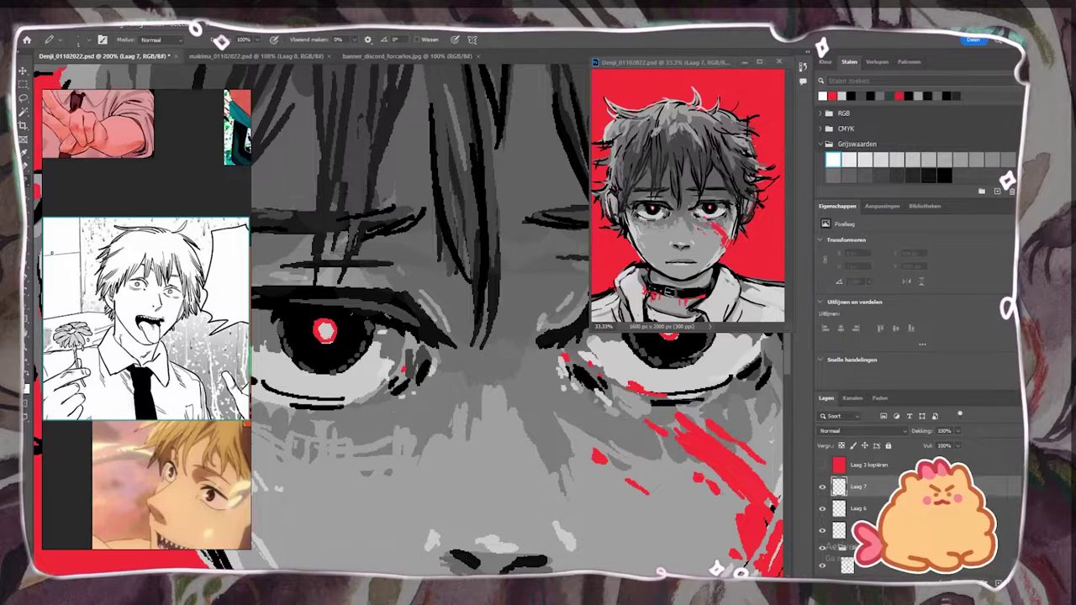
Add dotted white lines around both pupils and along the inner corners and lower lids of the eyes.
key(ctrl+minus)
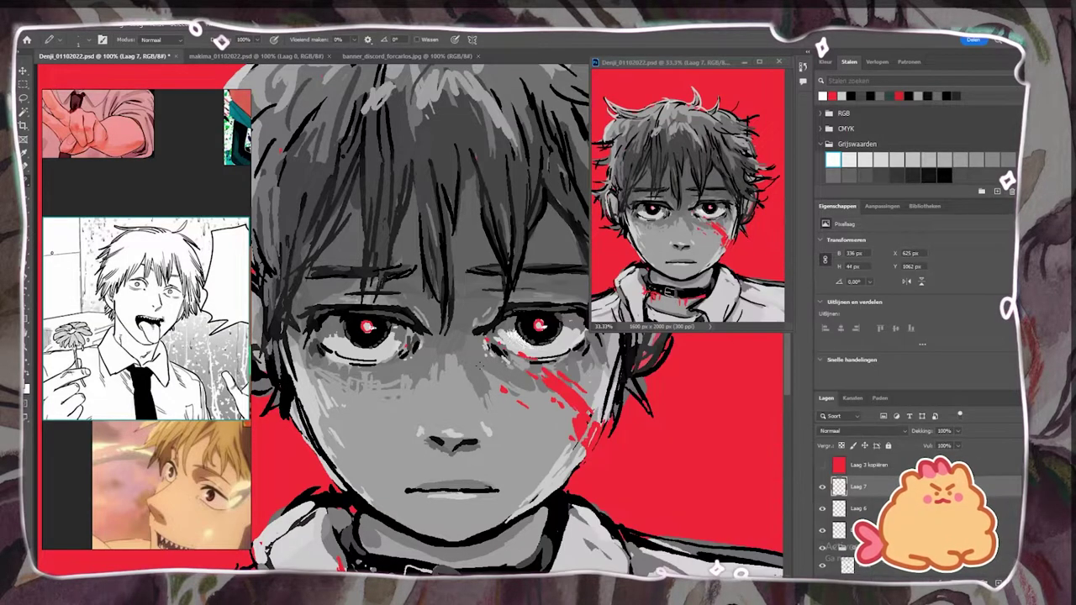
key(ctrl+plus)
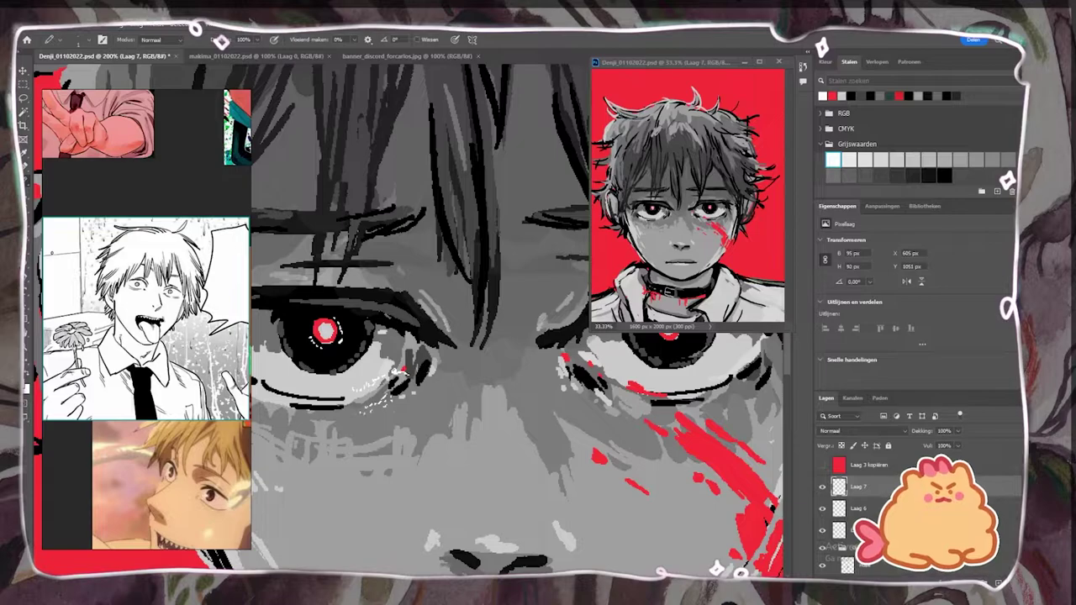
drag(539, 345, 413, 374)
drag(532, 360, 535, 368)
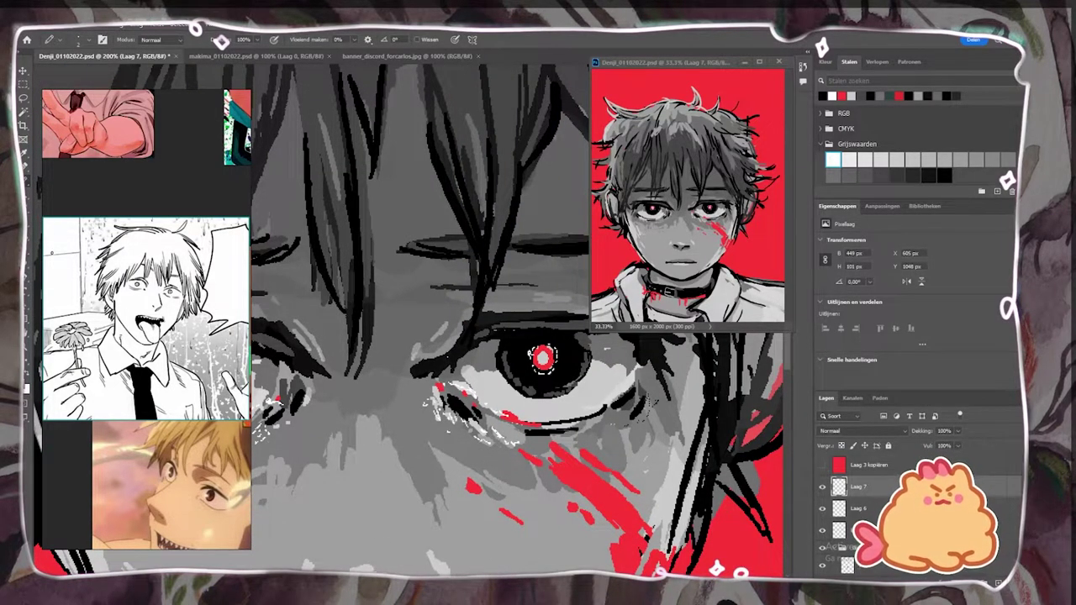
drag(641, 434, 595, 441)
drag(387, 361, 633, 370)
drag(328, 398, 382, 446)
key(ctrl+minus)
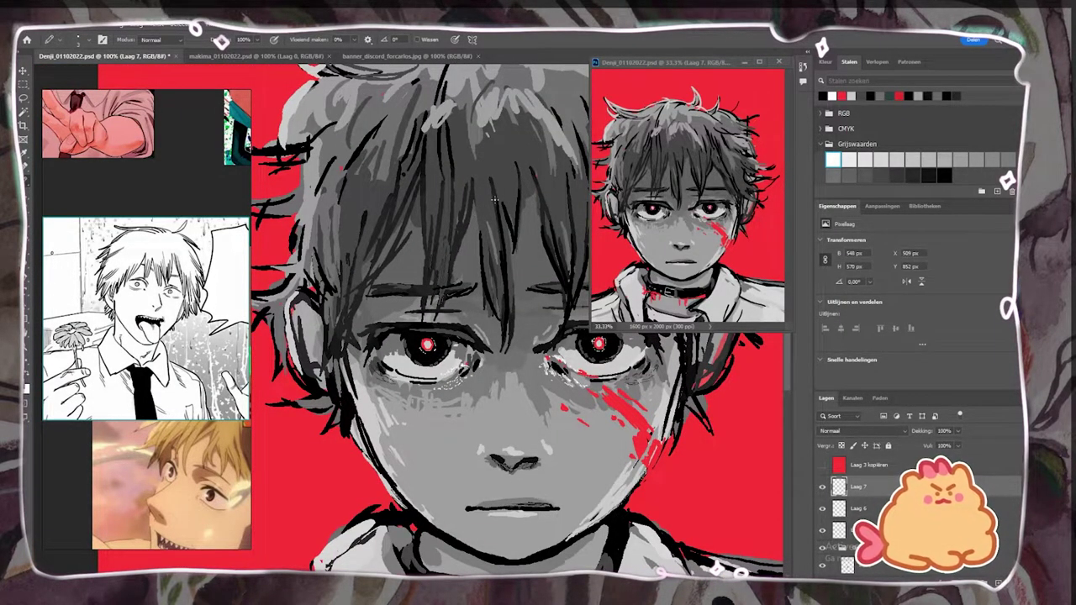
Choose another brush and try loose strokes on the left-hand cheek.
right_click(464, 354)
right_click(535, 378)
scroll(647, 551, down, 2)
click(646, 551)
drag(445, 439, 419, 458)
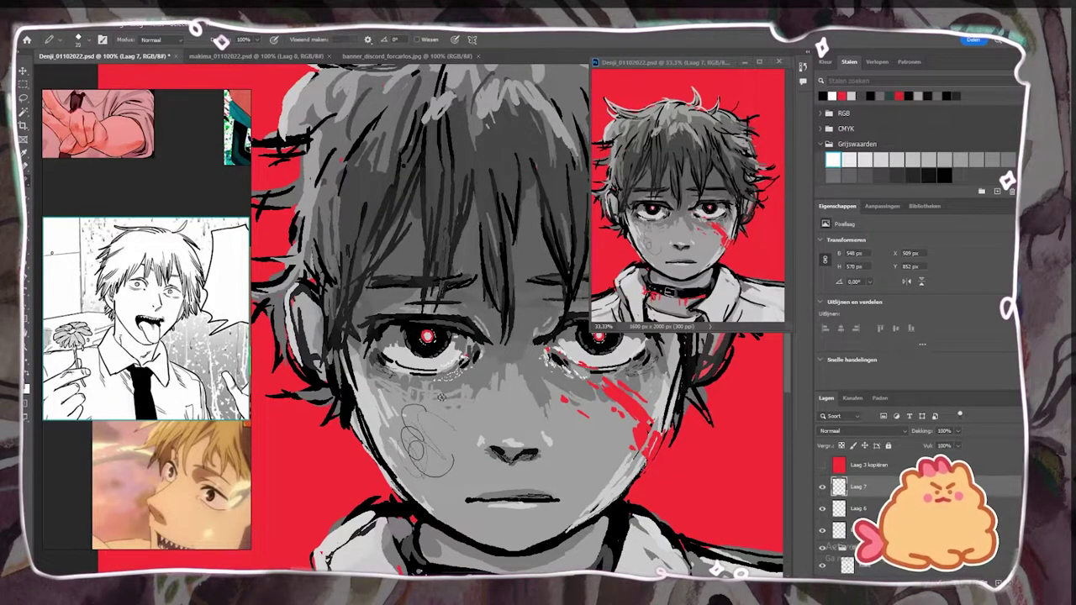
key(ctrl+plus)
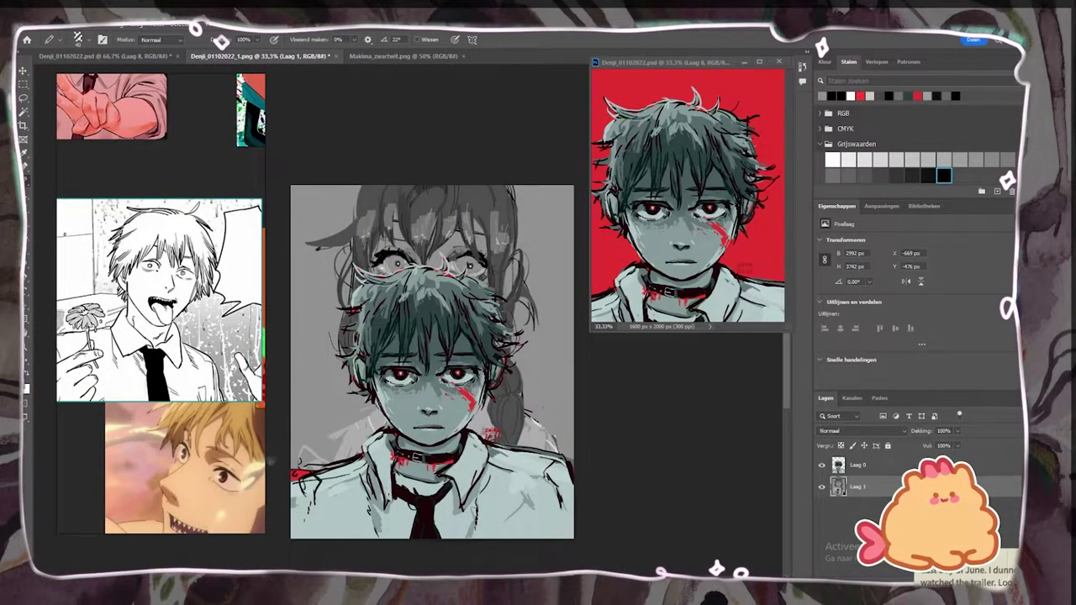
Copy the red layer into Denji_01102022_1.png behind both figures and set its blend mode to Lichtere kleur.
click(171, 59)
click(290, 57)
key(ctrl+v)
click(23, 70)
drag(573, 256, 541, 243)
click(105, 57)
drag(696, 339, 530, 216)
drag(504, 216, 523, 219)
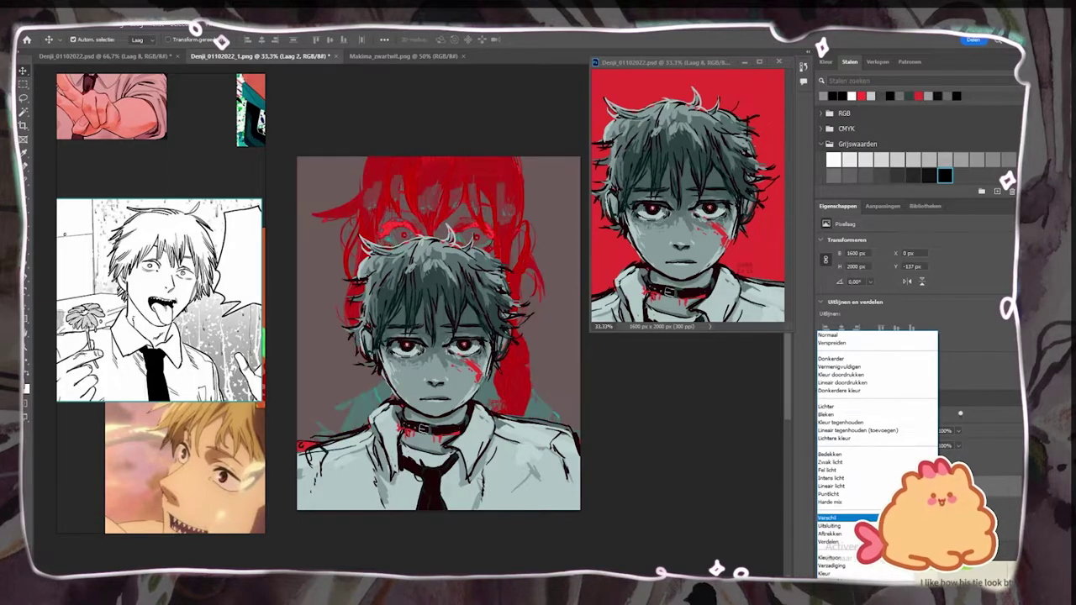
click(883, 439)
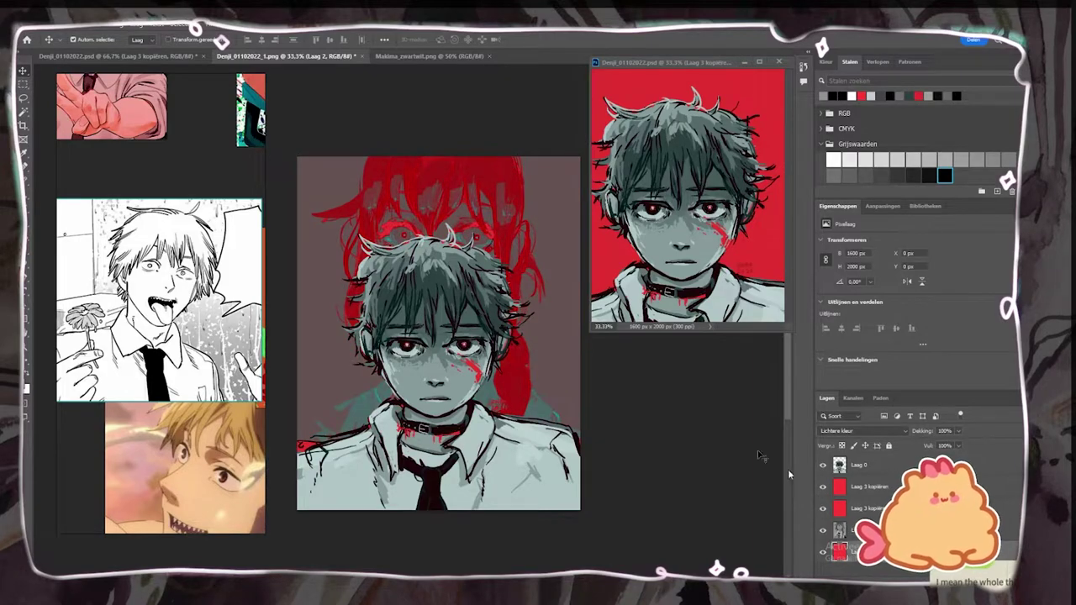
Try erasing part of the ponytail on the background girl's layer, and undo the stroke.
click(957, 446)
mouse_move(954, 459)
mouse_down()
mouse_move(999, 463)
mouse_move(990, 460)
mouse_up()
click(841, 531)
key(e)
drag(515, 406, 555, 402)
key(ctrl+z)
Enlarge and warp the background girl so her eyes sit just above the character's hair.
click(823, 509)
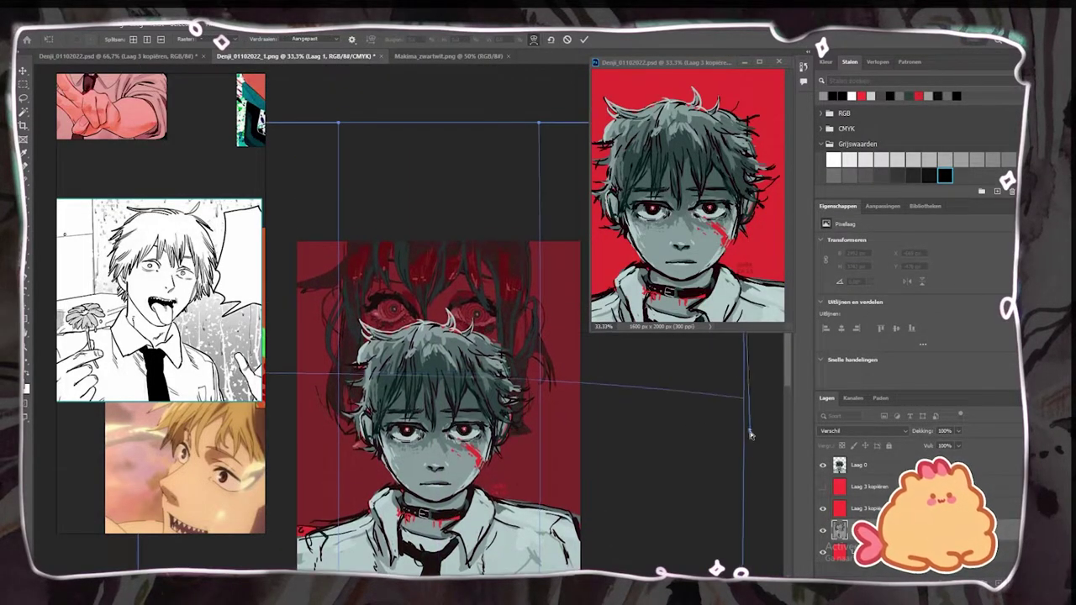
drag(508, 142, 508, 147)
drag(357, 173, 358, 140)
drag(664, 401, 667, 436)
drag(211, 410, 212, 436)
click(585, 40)
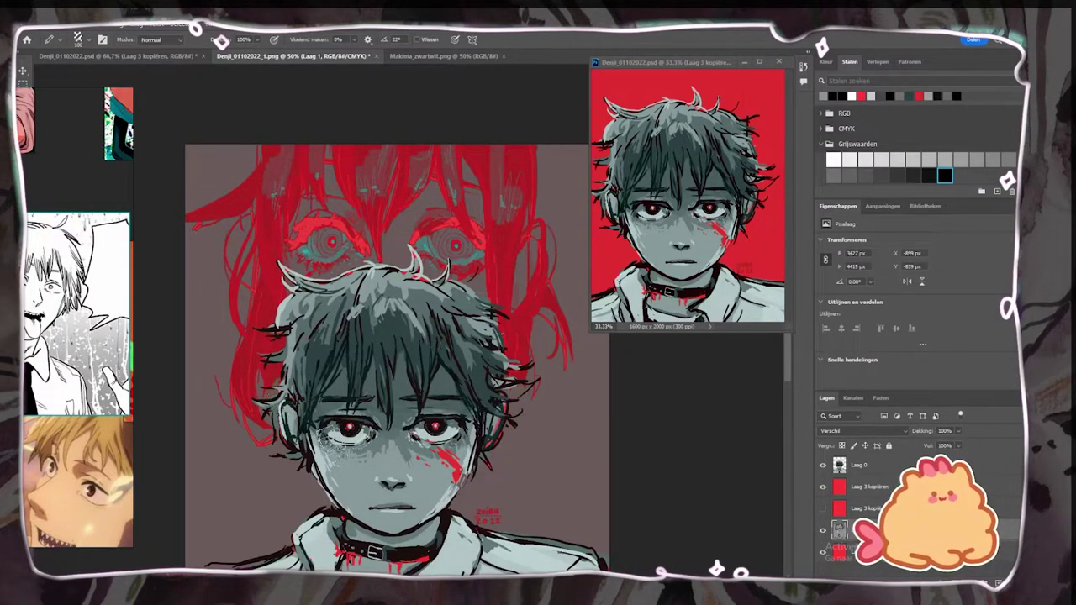
Save a copy of the composition as Denji_01102022_V2.psd.
key(ctrl+shift+s)
click(369, 286)
drag(235, 412, 250, 411)
text(_V2)
key(Return)
scroll(516, 440, down, 3)
Compare the composition with the red overlay layers and the red background layer switched on and off.
click(823, 486)
scroll(669, 498, up, 1)
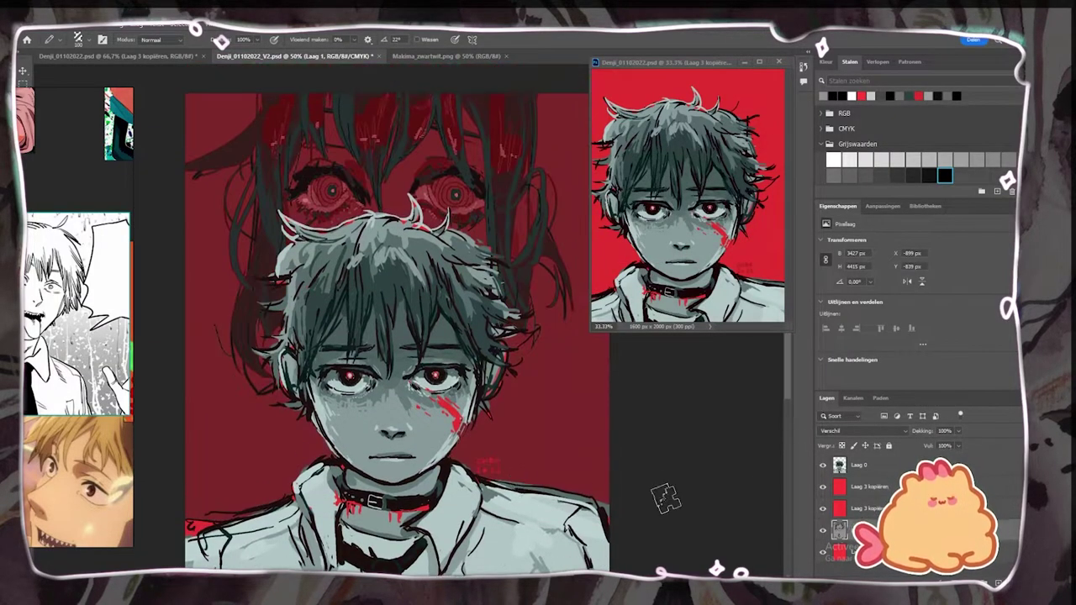
click(823, 553)
key(ctrl+minus)
key(ctrl+minus)
key(ctrl+minus)
key(ctrl+plus)
key(ctrl+plus)
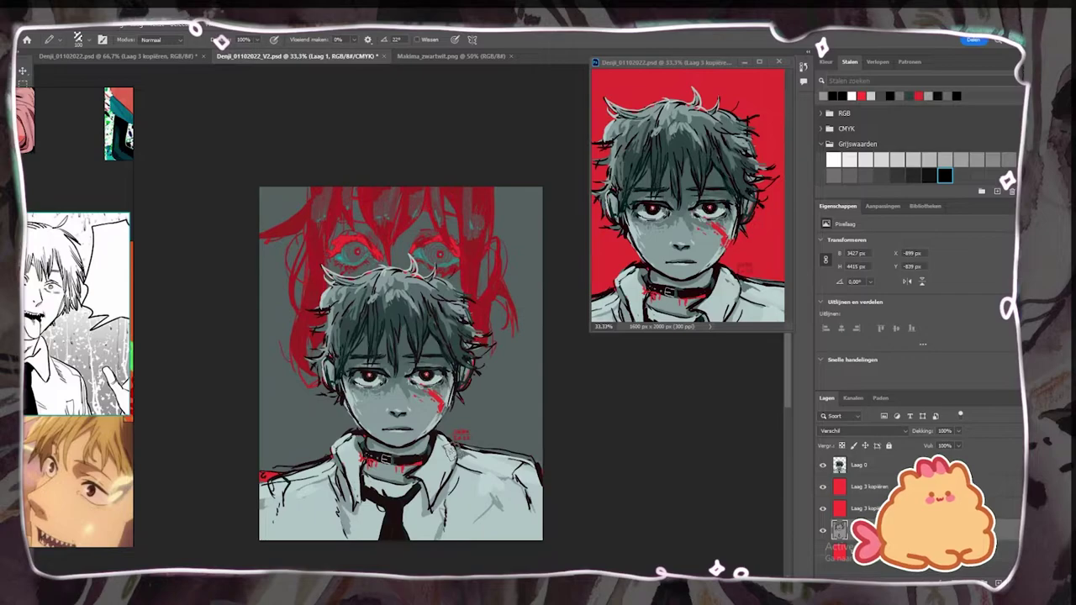
click(824, 498)
click(823, 509)
click(823, 552)
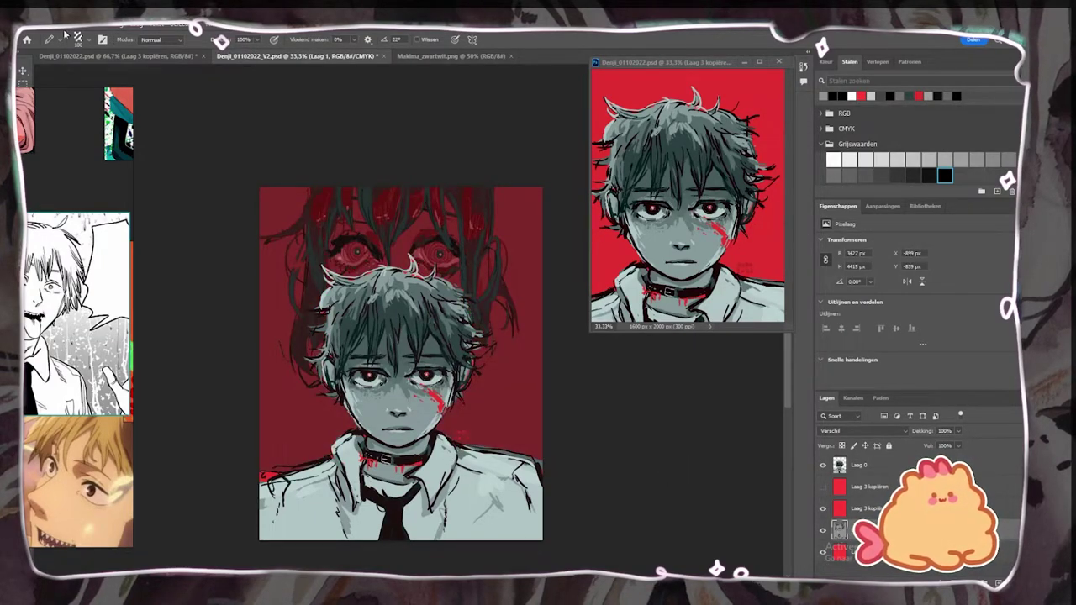
Move the background girl slightly to the right, to X -870 px, and lock both red overlay layers.
key(v)
mouse_move(432, 253)
mouse_down()
mouse_move(434, 264)
mouse_move(440, 187)
mouse_move(431, 252)
mouse_up()
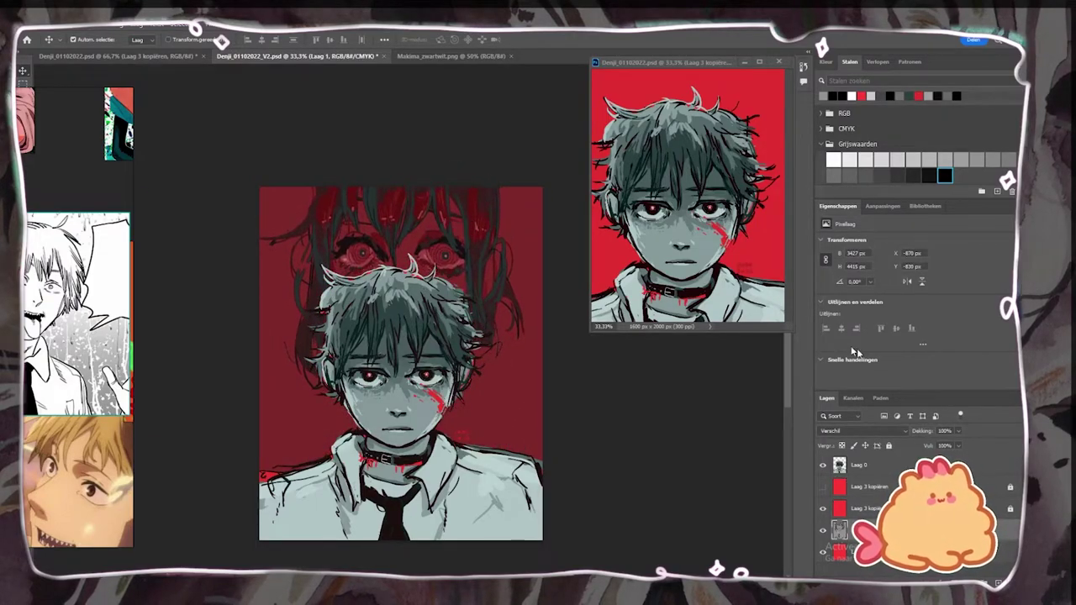
click(556, 280)
Hide the red background and overlay layers and make the background girl's layer active with the Eyedropper.
click(823, 553)
click(823, 509)
click(823, 465)
click(823, 465)
click(841, 530)
key(ctrl+plus)
key(i)
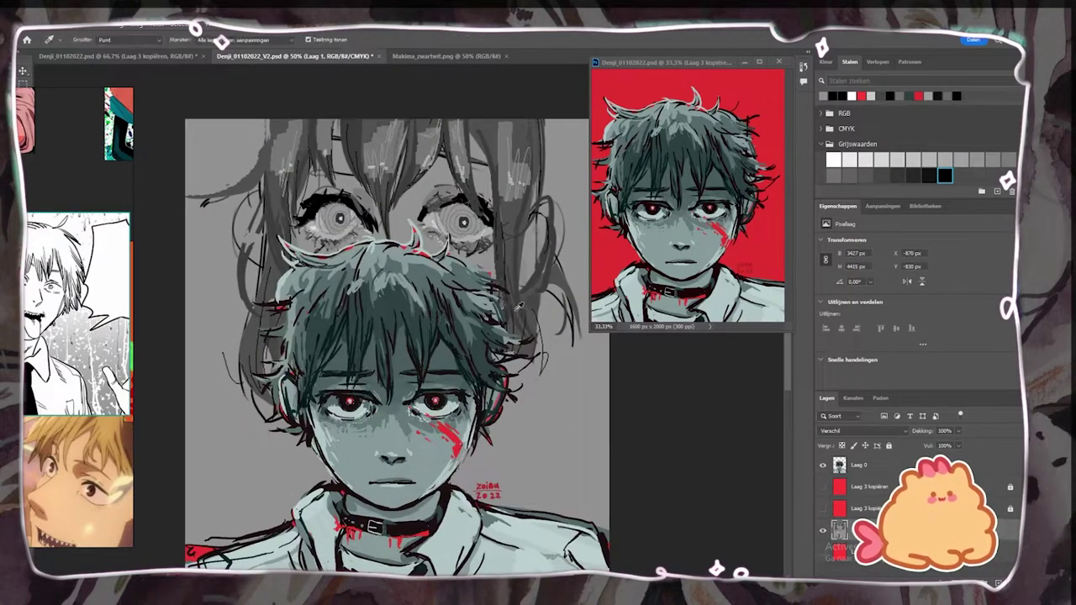
Extend the background girl's loose hair in sampled dark grey with long curling locks down both sides of Denji's head.
alt+click(520, 307)
mouse_move(517, 318)
mouse_down()
mouse_move(557, 410)
mouse_move(543, 446)
mouse_up()
drag(246, 374, 261, 460)
drag(253, 425, 312, 472)
right_click(484, 370)
click(566, 452)
key(Return)
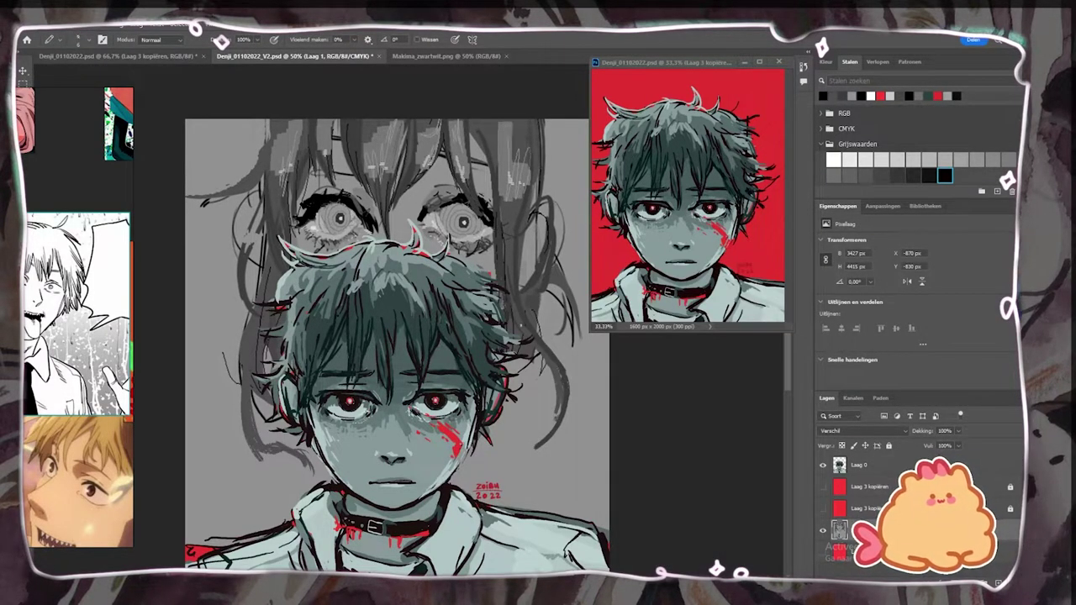
alt+click(560, 398)
drag(561, 402, 515, 435)
drag(312, 468, 291, 483)
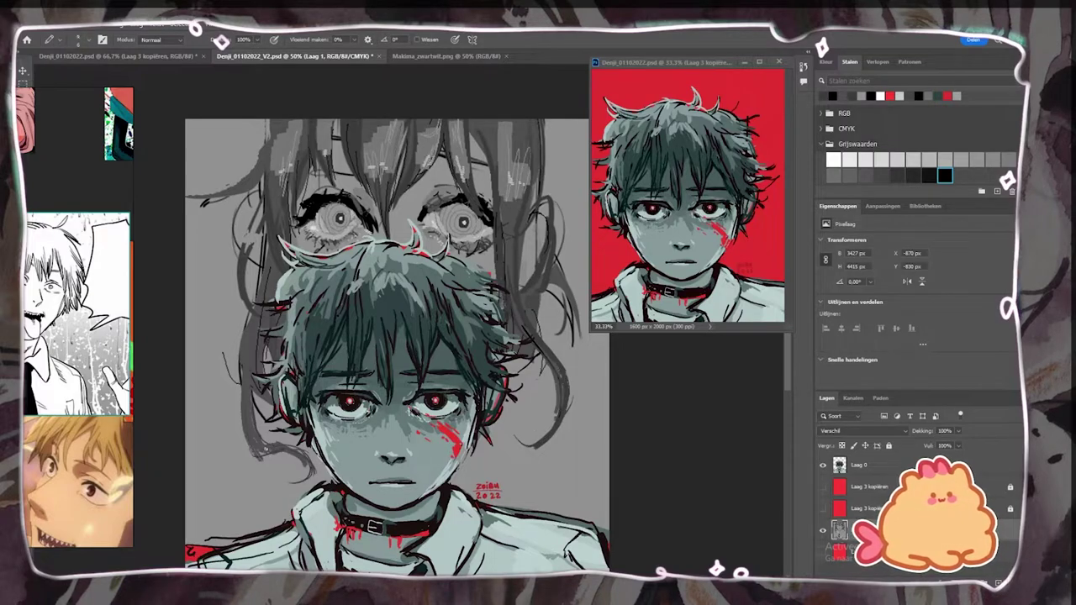
Add thin dark grey flyaway strands along both outer edges of the background girl's hair.
key(i)
click(548, 152)
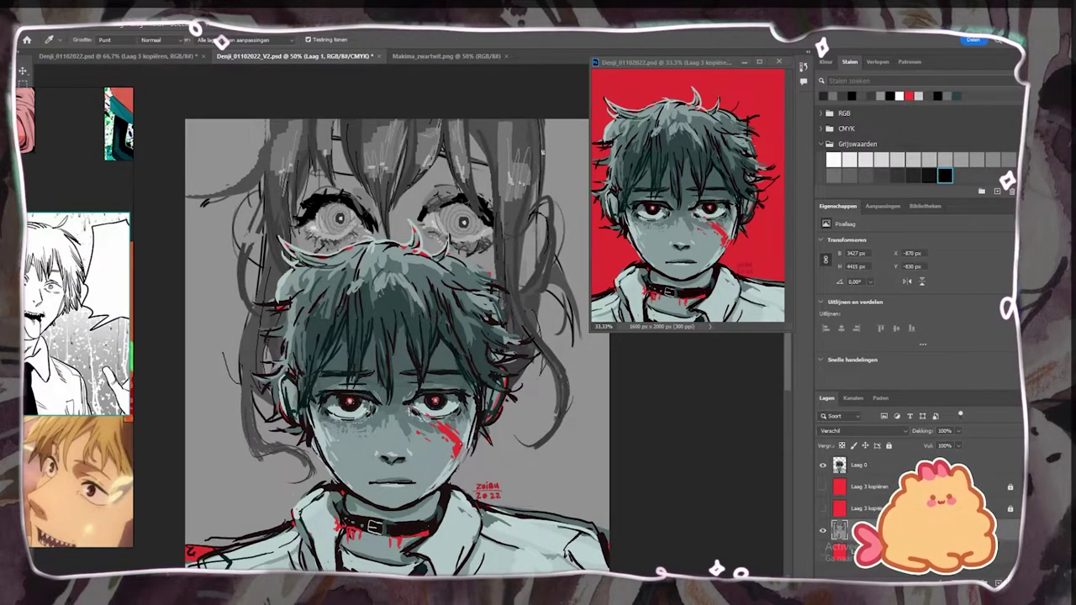
drag(547, 153, 568, 248)
drag(244, 254, 225, 305)
key(b)
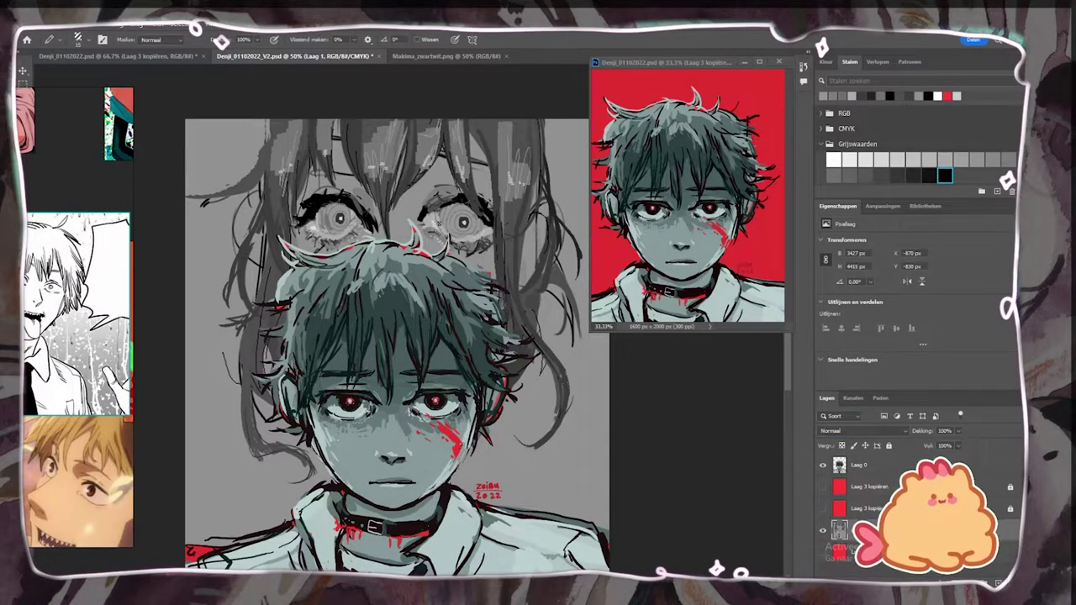
Duplicate the background girl's layer, cover both irises with light grey and repaint them with small black pupils and thin rings.
alt+click(461, 222)
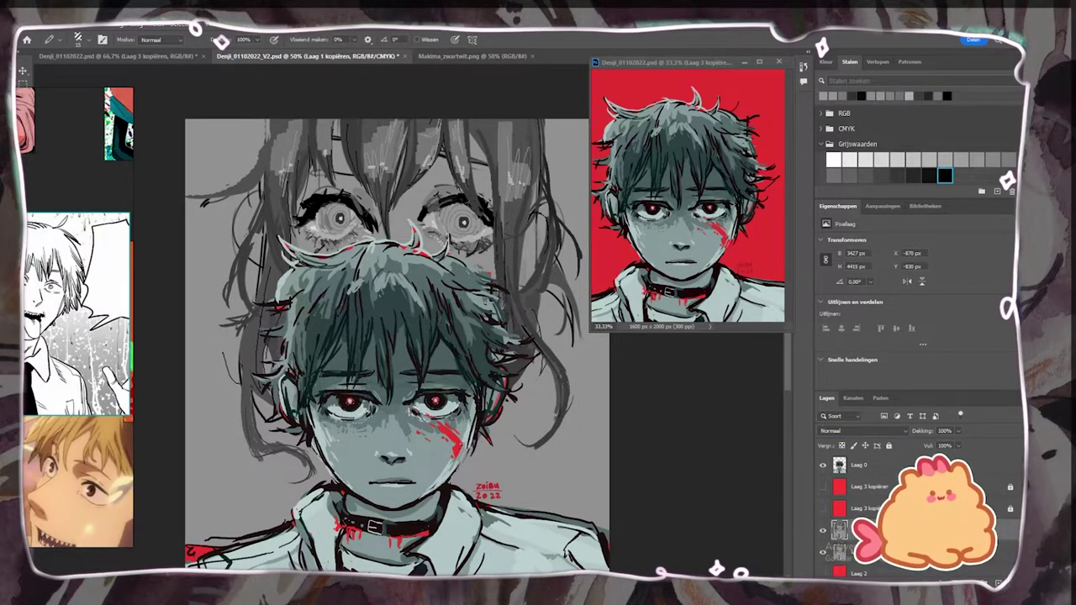
alt+click(460, 241)
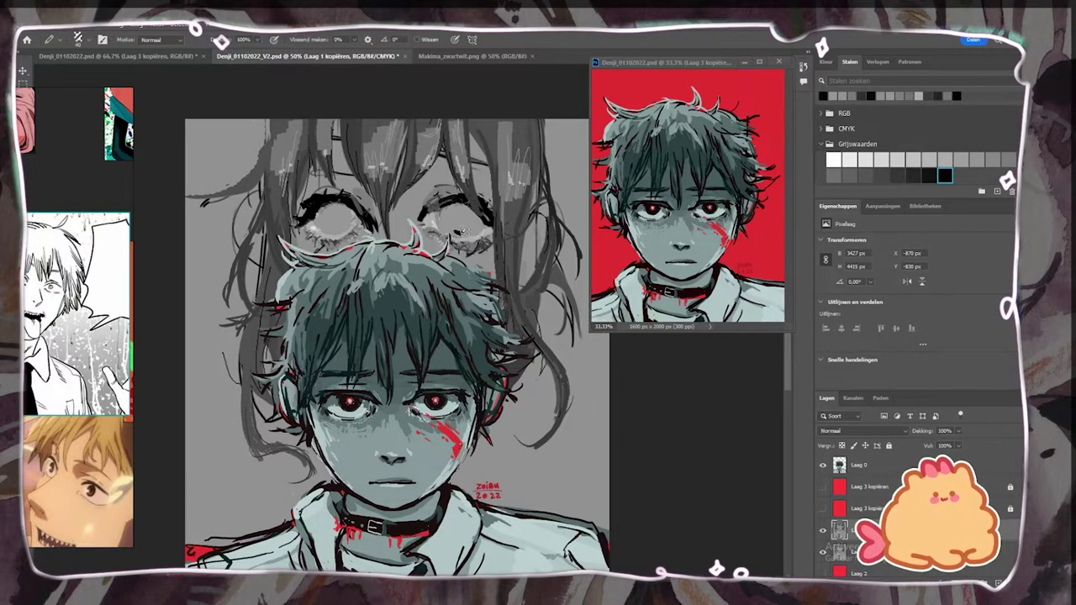
alt+click(435, 402)
click(458, 232)
key(ctrl+plus)
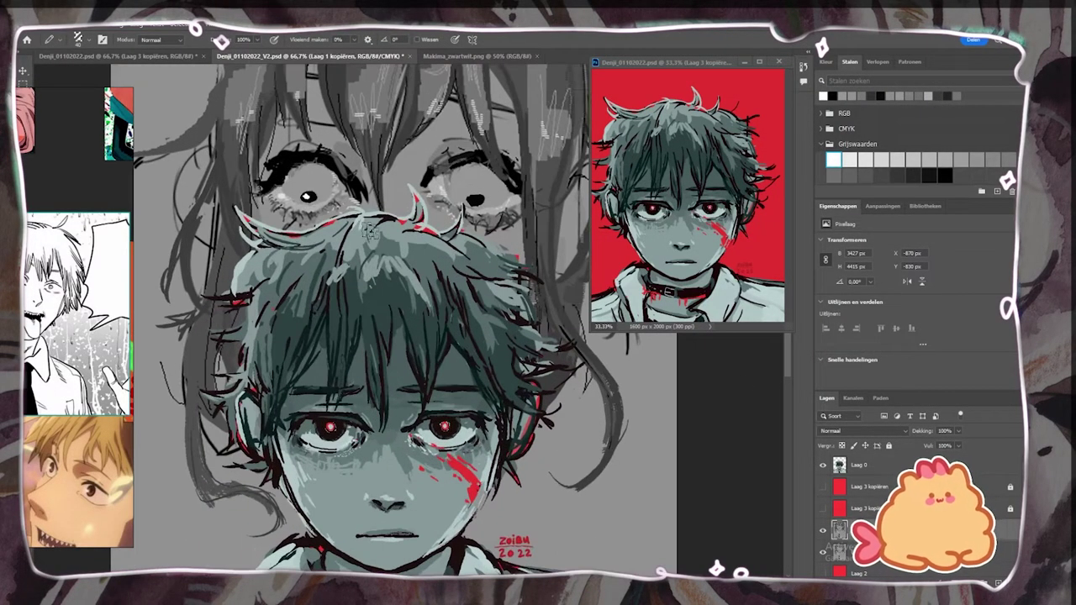
alt+click(494, 221)
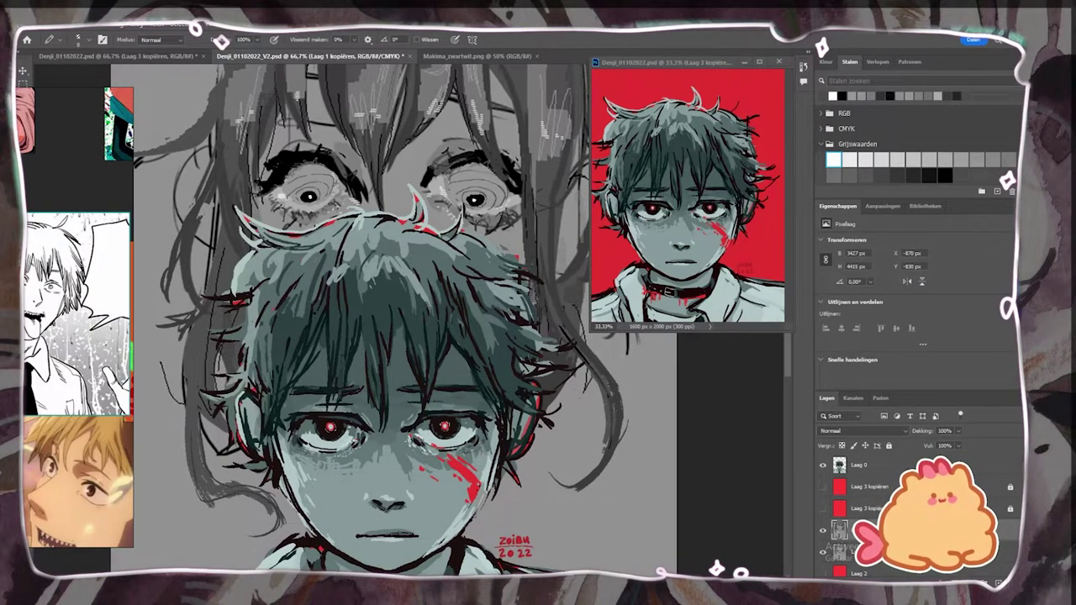
key(ctrl+minus)
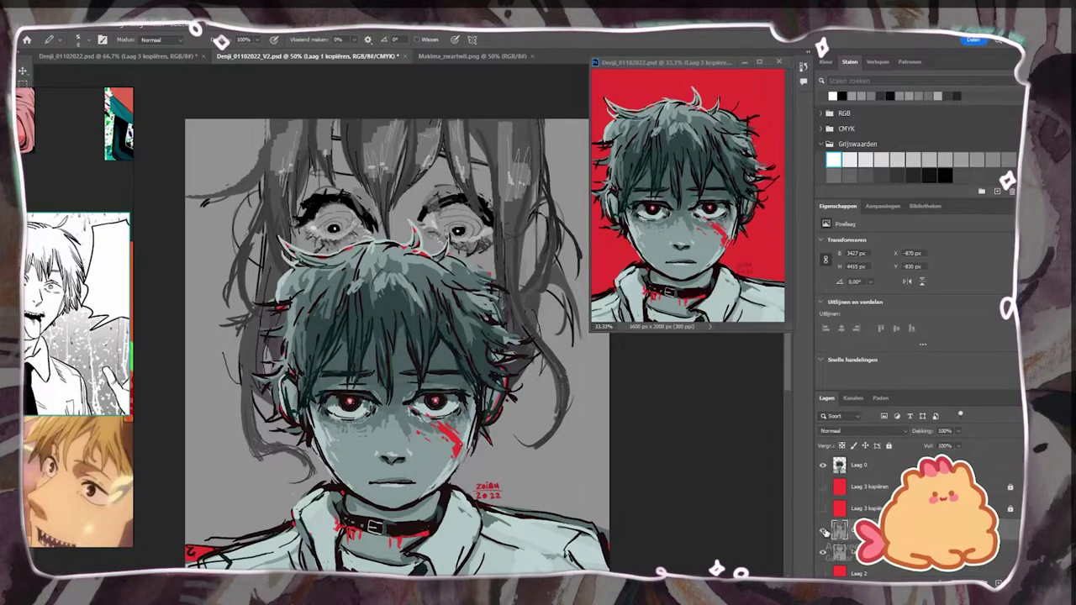
Paint out the small pupils and paint dark grey irises with lighter rings around them on a new layer.
key(b)
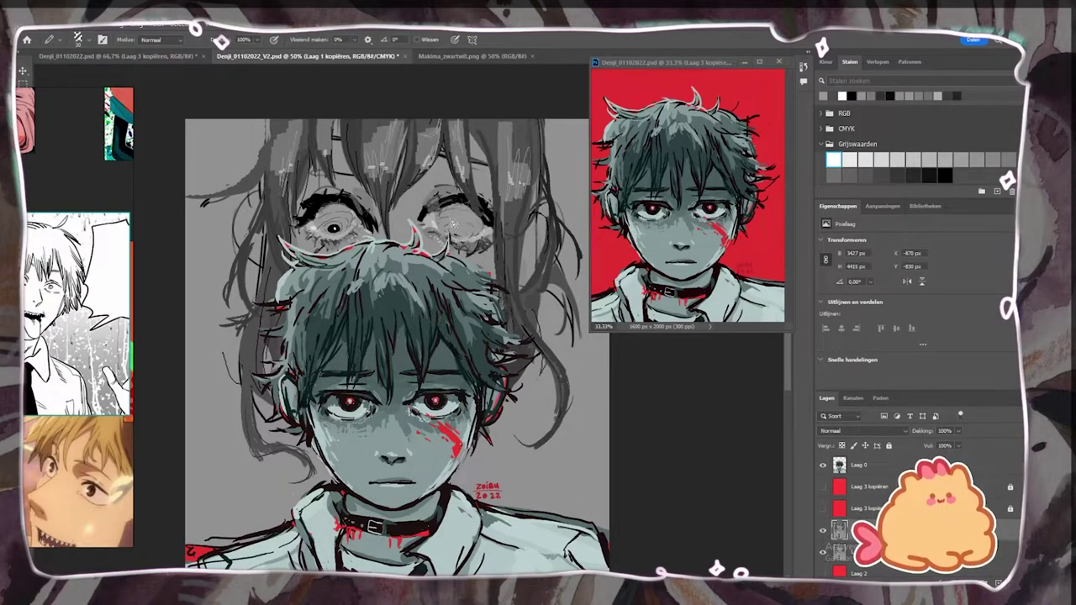
alt+click(432, 210)
drag(433, 207, 459, 202)
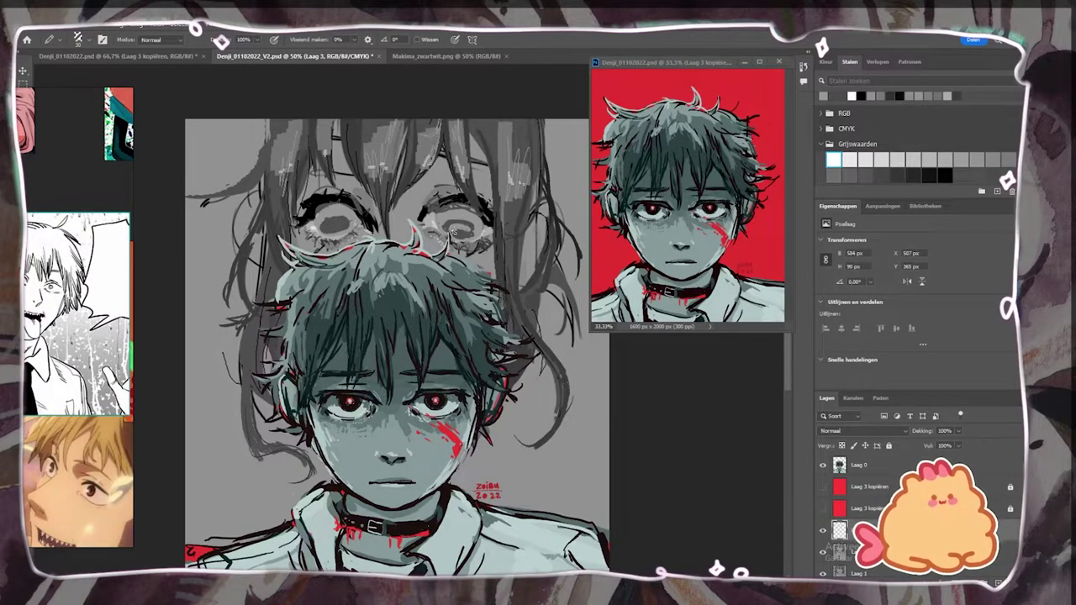
alt+click(445, 219)
drag(441, 222, 479, 222)
alt+click(454, 216)
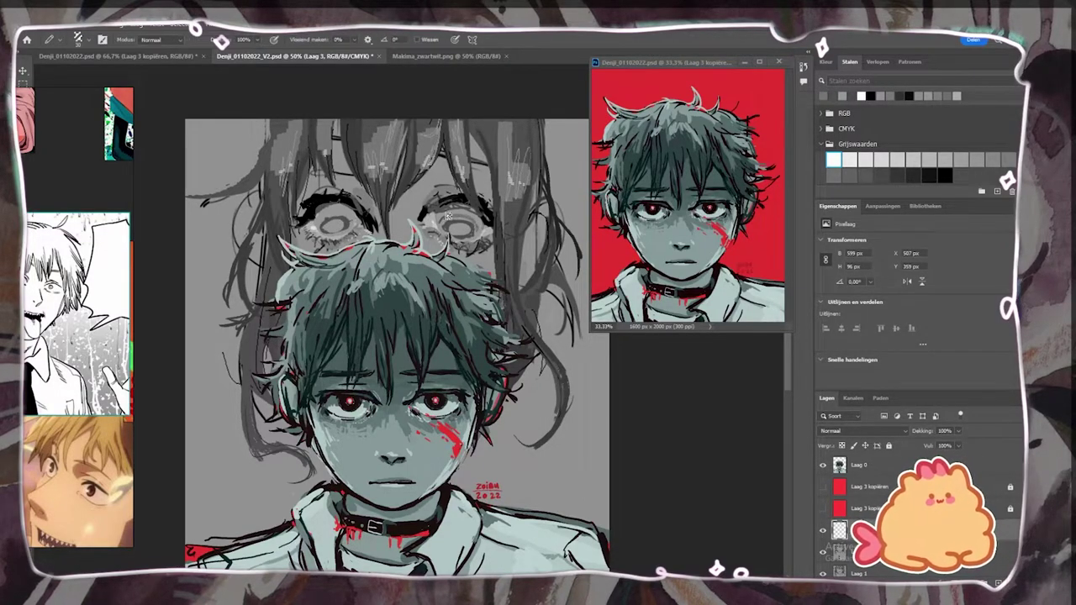
drag(352, 222, 319, 216)
alt+click(455, 228)
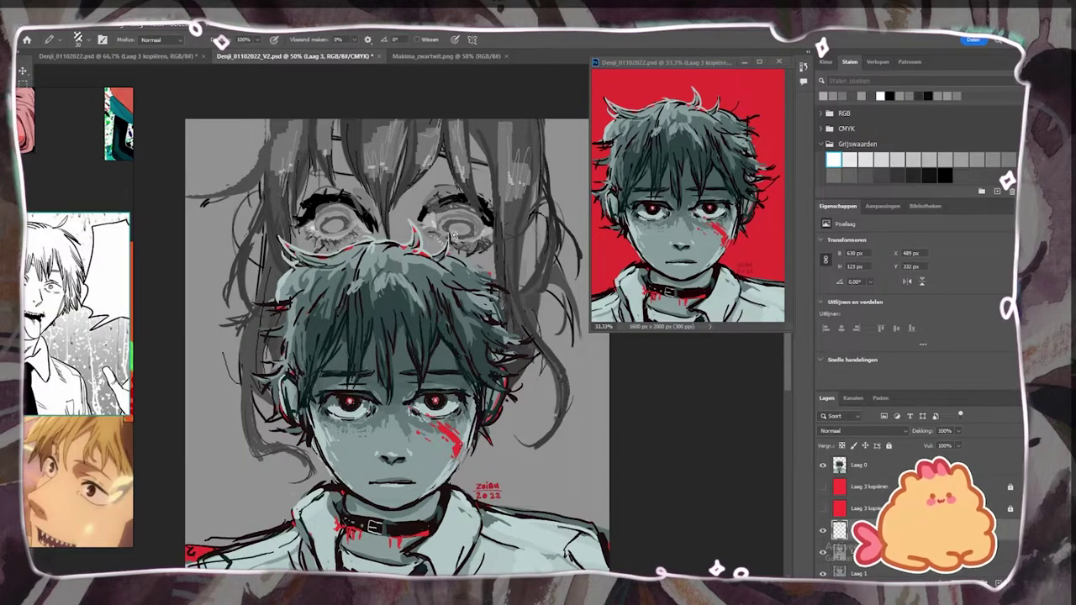
Flip the original background girl layer horizontally and shift it slightly to the left.
key(ctrl+minus)
key(ctrl+minus)
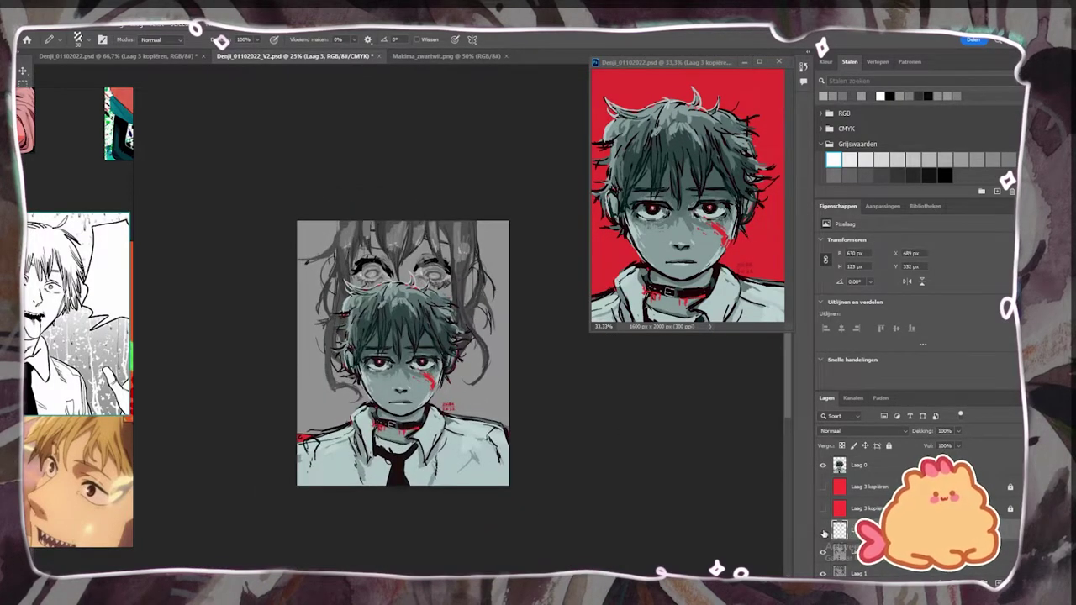
click(858, 572)
key(ctrl+t)
right_click(496, 450)
click(533, 434)
drag(475, 363, 461, 360)
click(585, 41)
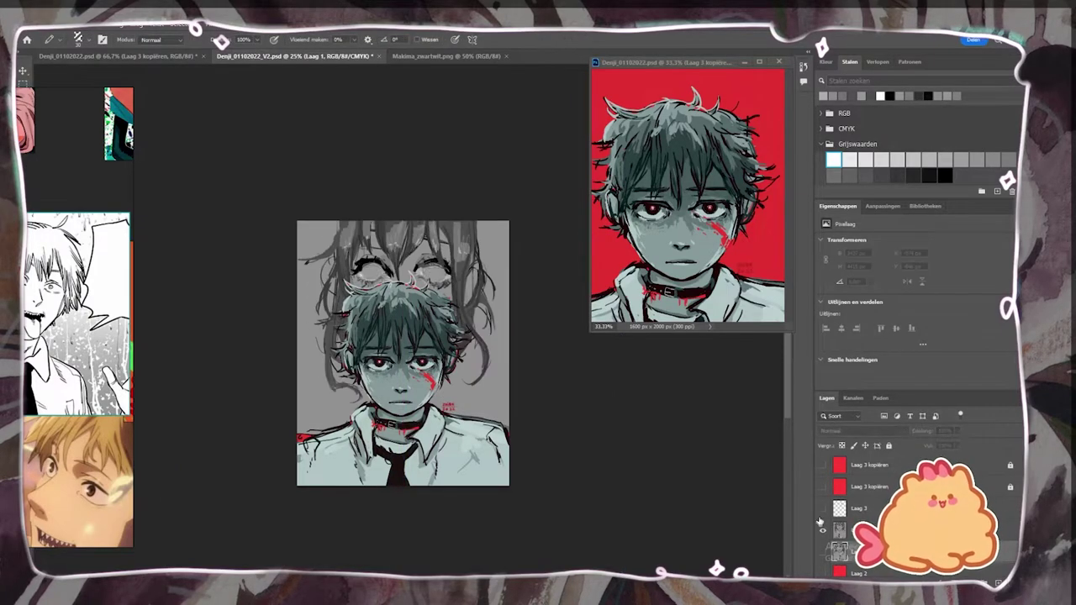
Compare the background girl's versions by switching the painted-eyes layer and the original girl layer on and off.
click(823, 509)
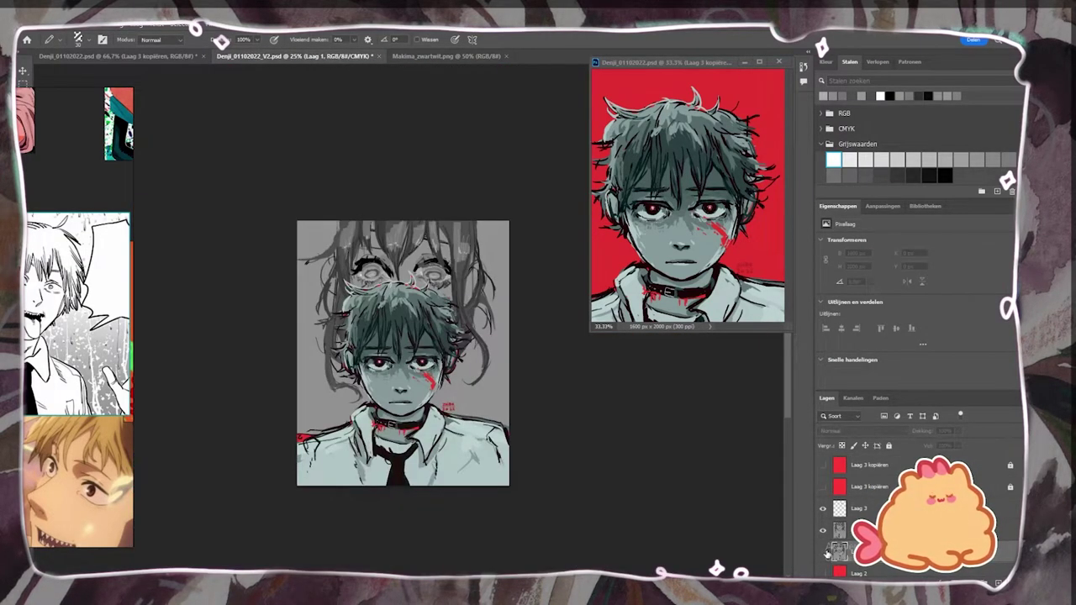
click(826, 552)
click(825, 553)
click(823, 510)
scroll(576, 385, up, 1)
key(ctrl+plus)
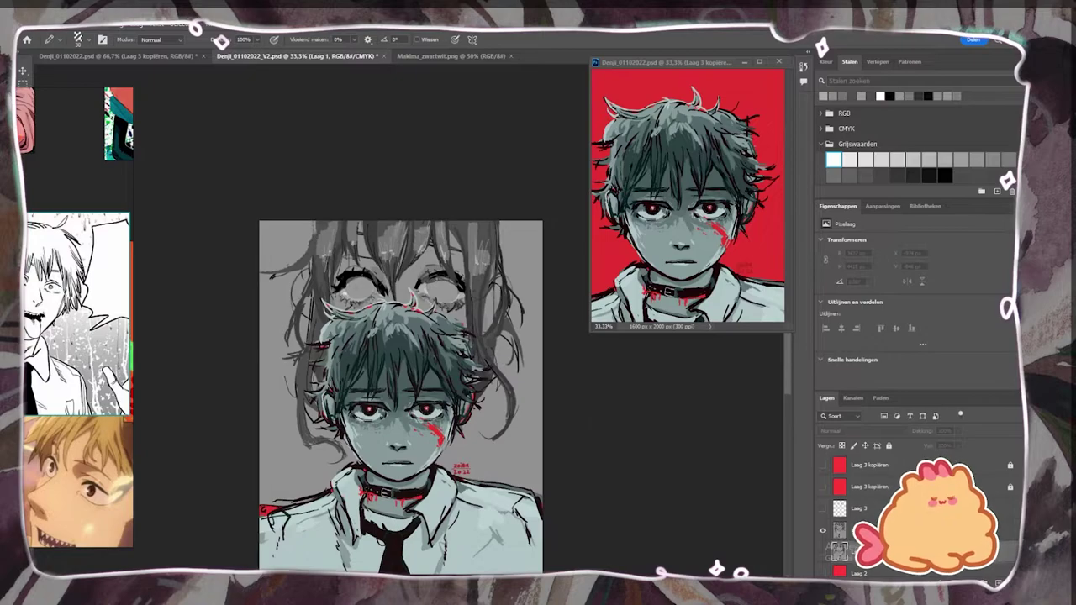
Duplicate the background girl copy with blank irises and enlarge the duplicate to 4186 × 5393 px.
drag(996, 579, 997, 579)
key(ctrl+t)
drag(711, 463, 819, 464)
drag(473, 330, 349, 392)
mouse_move(680, 463)
mouse_down()
mouse_move(767, 438)
mouse_move(648, 391)
mouse_move(673, 392)
mouse_move(728, 428)
mouse_move(749, 424)
mouse_move(739, 425)
mouse_up()
click(584, 39)
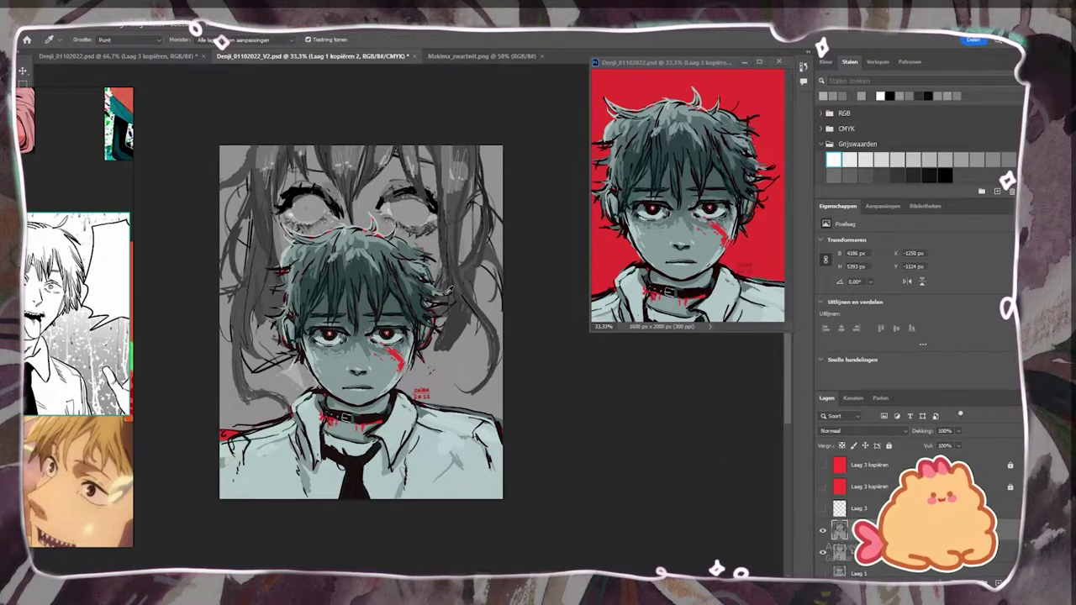
Paint over the enlarged girl's outer hair and surrounding background in dark grey with a much larger brush.
key(bracketright)
key(bracketright)
key(bracketright)
key(bracketright)
key(bracketright)
key(bracketright)
key(bracketright)
mouse_move(305, 372)
mouse_down()
mouse_move(248, 356)
mouse_move(262, 411)
mouse_up()
mouse_move(431, 396)
mouse_down()
mouse_move(473, 355)
mouse_move(485, 403)
mouse_up()
mouse_move(242, 405)
mouse_down()
mouse_move(282, 295)
mouse_move(240, 151)
mouse_up()
drag(483, 152, 480, 336)
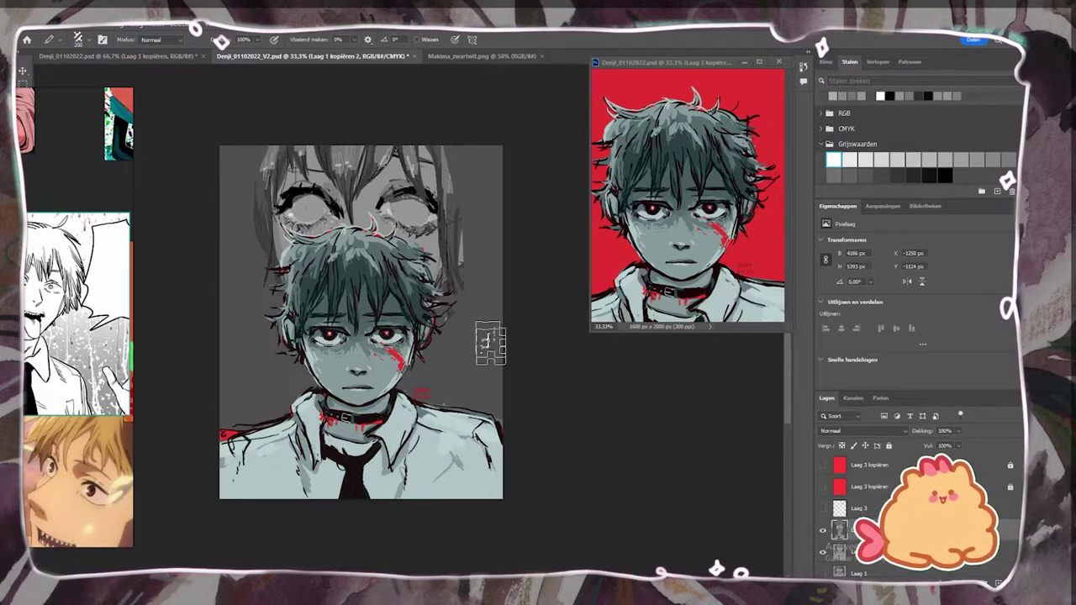
Paint dark grey over the areas above and below the girl's eyes, leaving only a curved band with the eyes.
key(v)
mouse_move(309, 180)
mouse_down()
mouse_move(307, 171)
mouse_move(310, 179)
mouse_move(421, 144)
mouse_move(273, 161)
mouse_up()
key(b)
drag(259, 281, 447, 279)
drag(430, 168, 294, 165)
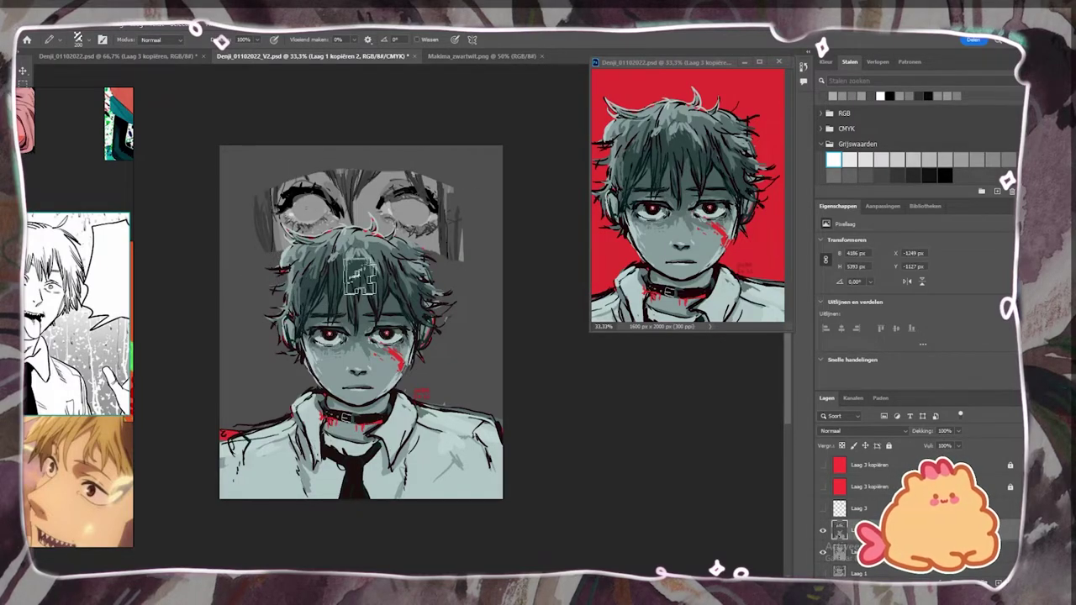
click(824, 487)
click(823, 487)
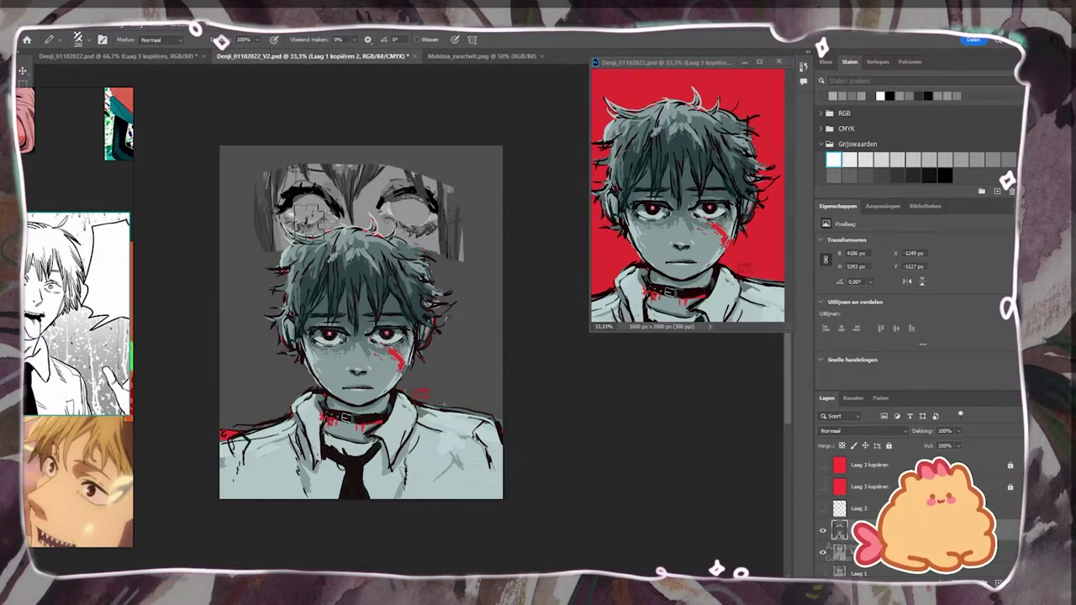
Draw thin concentric rings inside both of the girl's blank irises and preview them under the red overlay.
key(ctrl+plus)
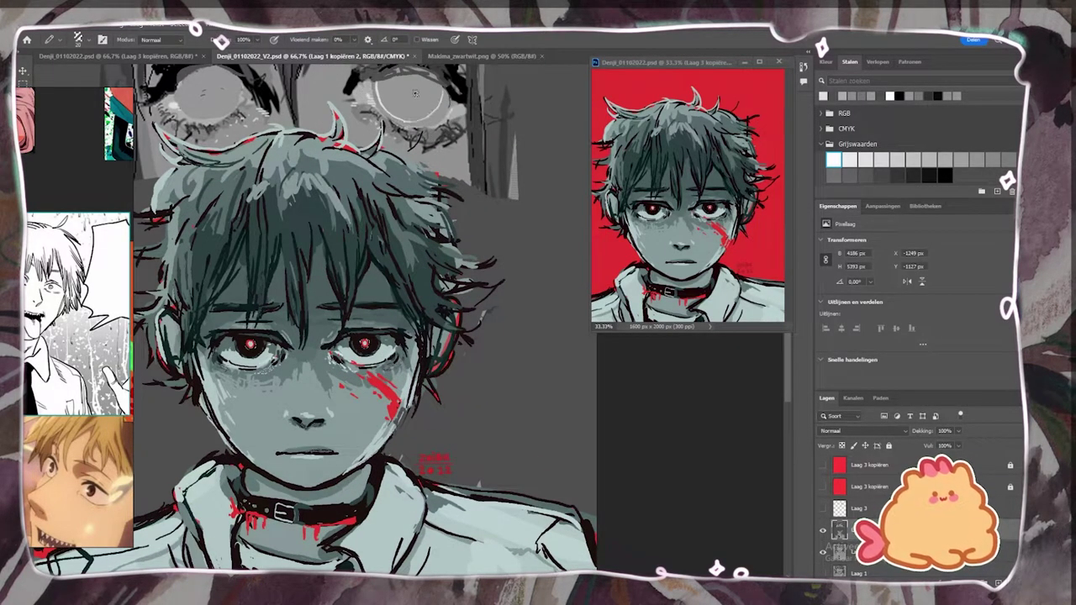
drag(412, 124, 508, 271)
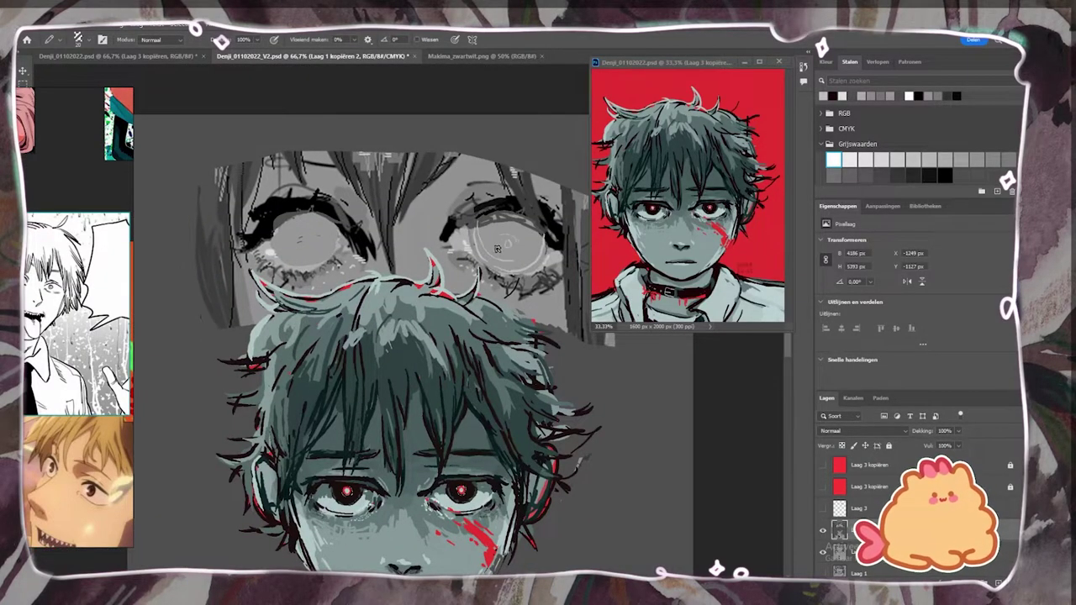
click(823, 486)
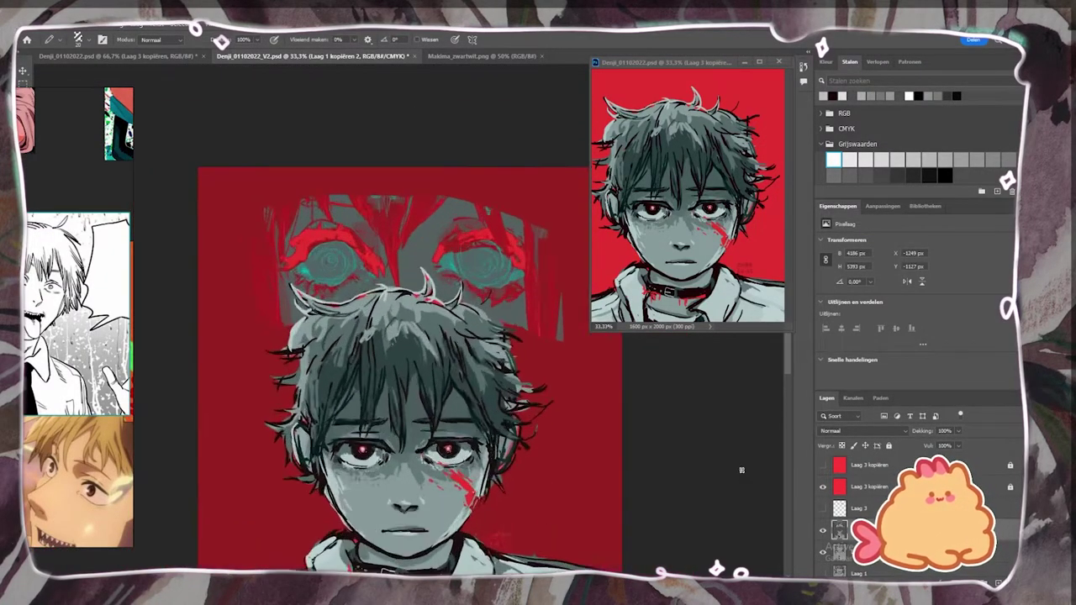
key(ctrl+minus)
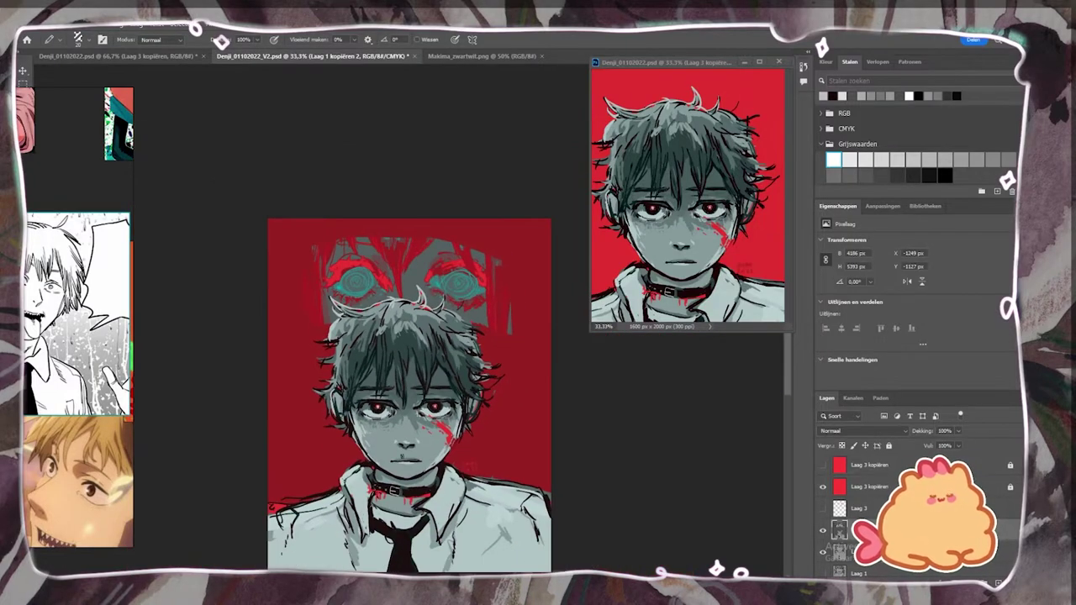
click(823, 487)
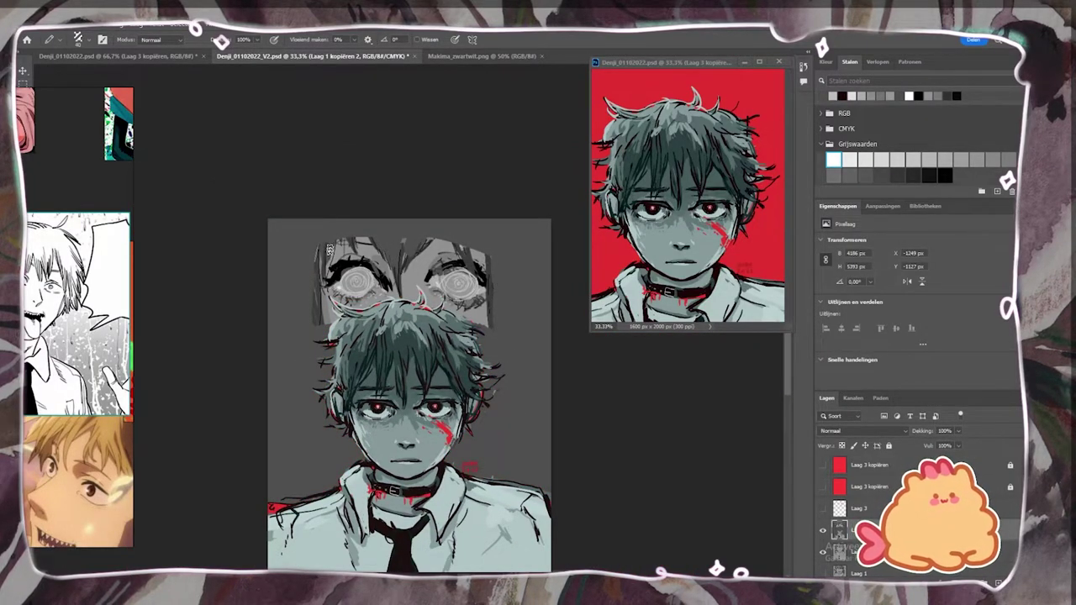
Enlarge the eye-band layer to 5129 × 6607 px and position it above Denji's head with the red overlay shown.
click(824, 487)
key(v)
drag(439, 277, 439, 286)
key(ctrl+t)
key(ctrl+minus)
key(ctrl+minus)
key(ctrl+minus)
drag(271, 216, 242, 175)
drag(438, 360, 453, 386)
drag(412, 201, 411, 162)
drag(429, 342, 429, 370)
key(Return)
key(ctrl+plus)
key(ctrl+plus)
key(ctrl+plus)
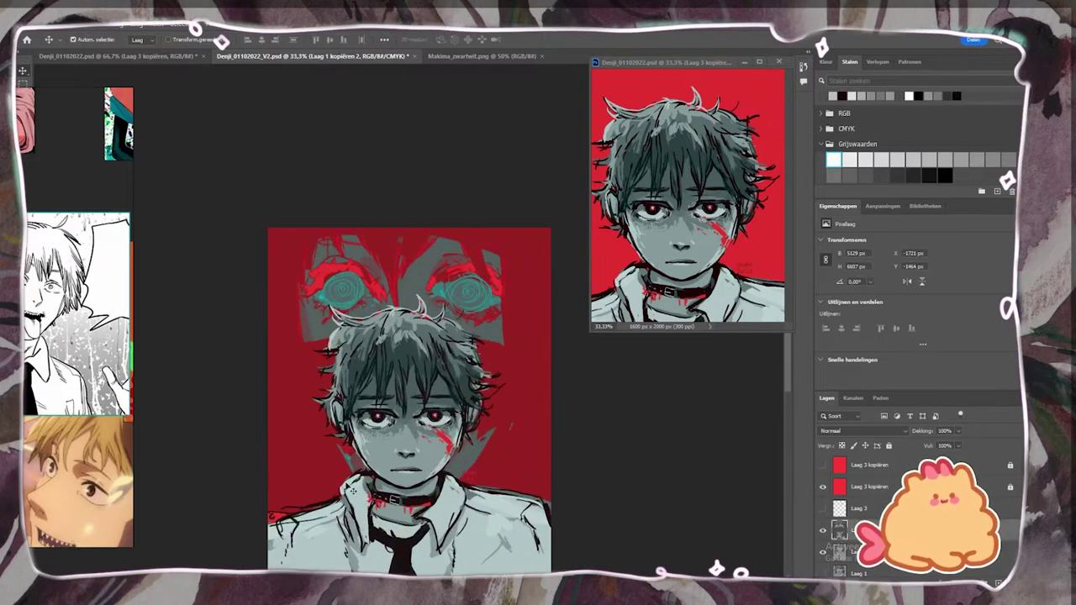
Flip the original background girl back horizontally under both red overlays and set the lower overlay's blending mode to Verschil.
key(b)
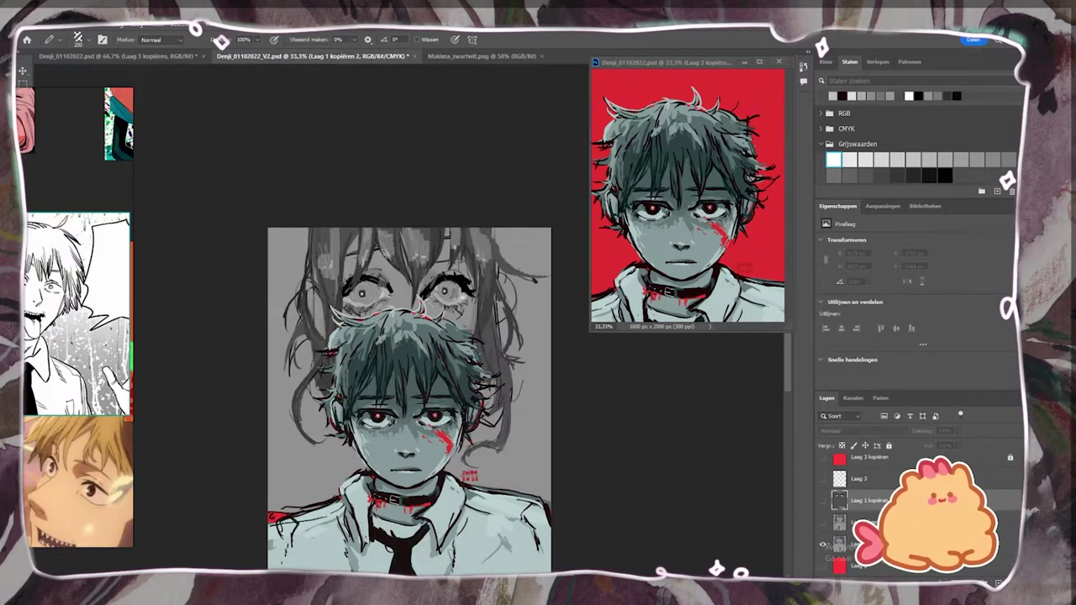
right_click(473, 254)
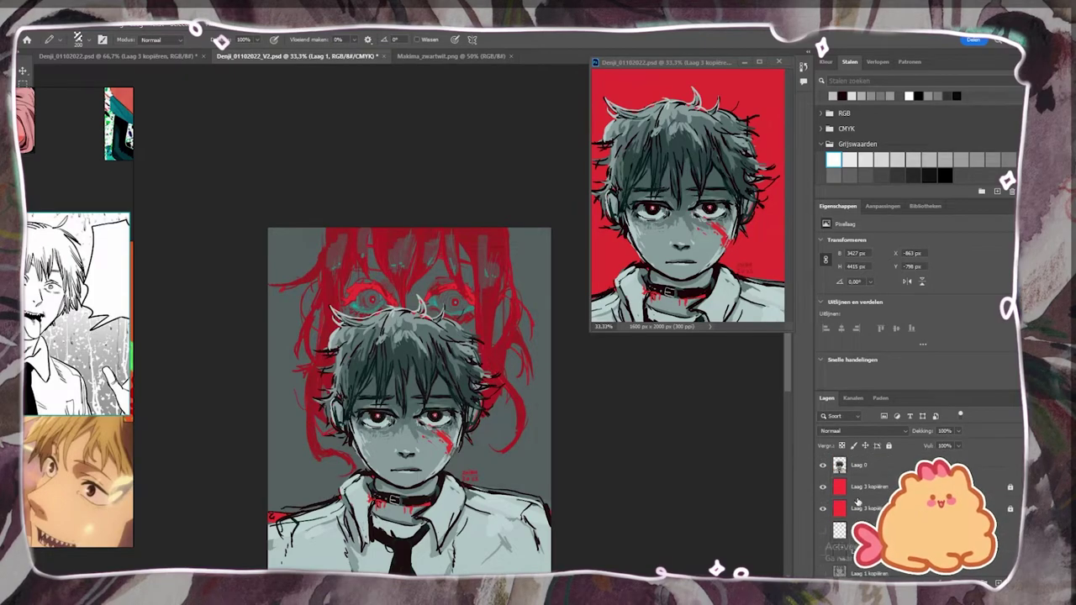
click(869, 509)
click(865, 431)
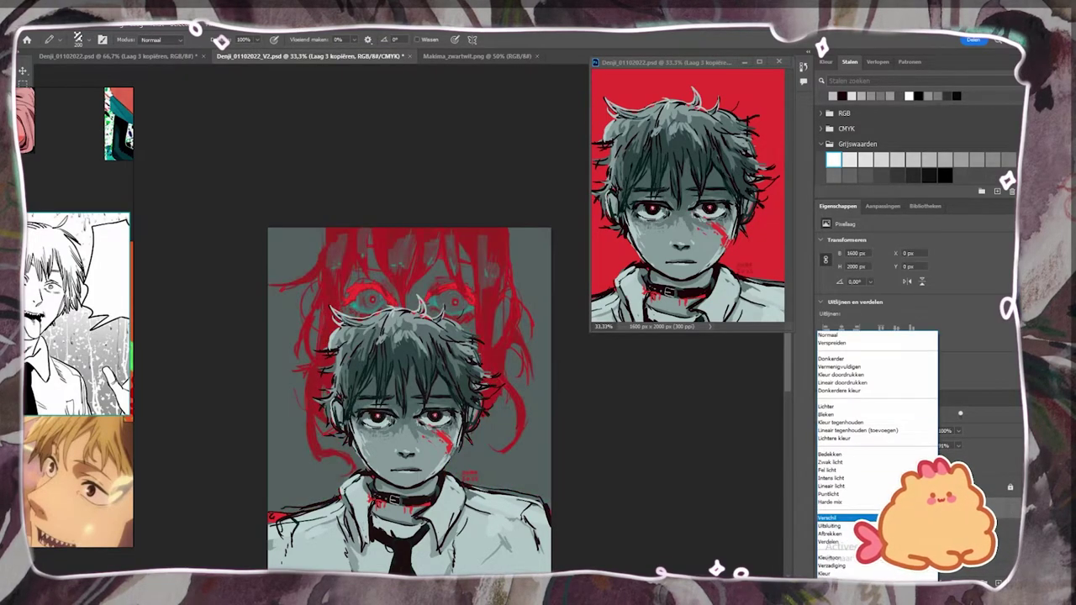
click(843, 519)
Add a linear black-to-transparent gradient fill layer at 90° above the portrait.
click(999, 582)
drag(892, 462, 892, 461)
click(970, 582)
click(960, 410)
click(492, 170)
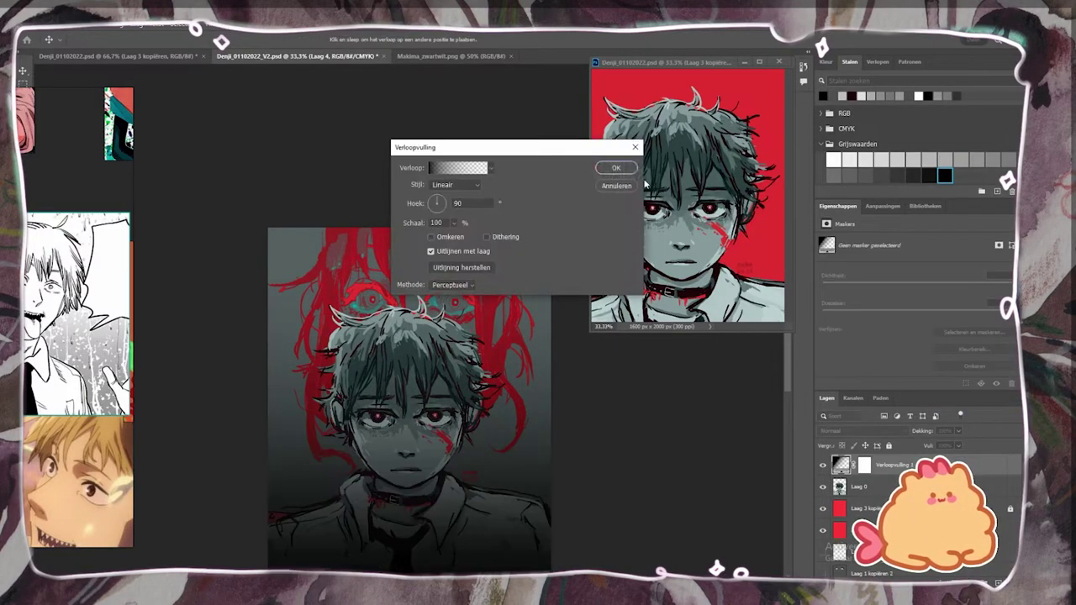
Change the gradient fill layer's blending mode and lower its fill percentage.
click(875, 433)
click(846, 542)
click(959, 447)
drag(961, 459, 918, 459)
Adjust the red overlay's blending mode and set the original background girl layer to Lineair licht.
click(866, 508)
click(870, 431)
click(868, 518)
click(842, 429)
click(866, 477)
scroll(866, 477, up, 1)
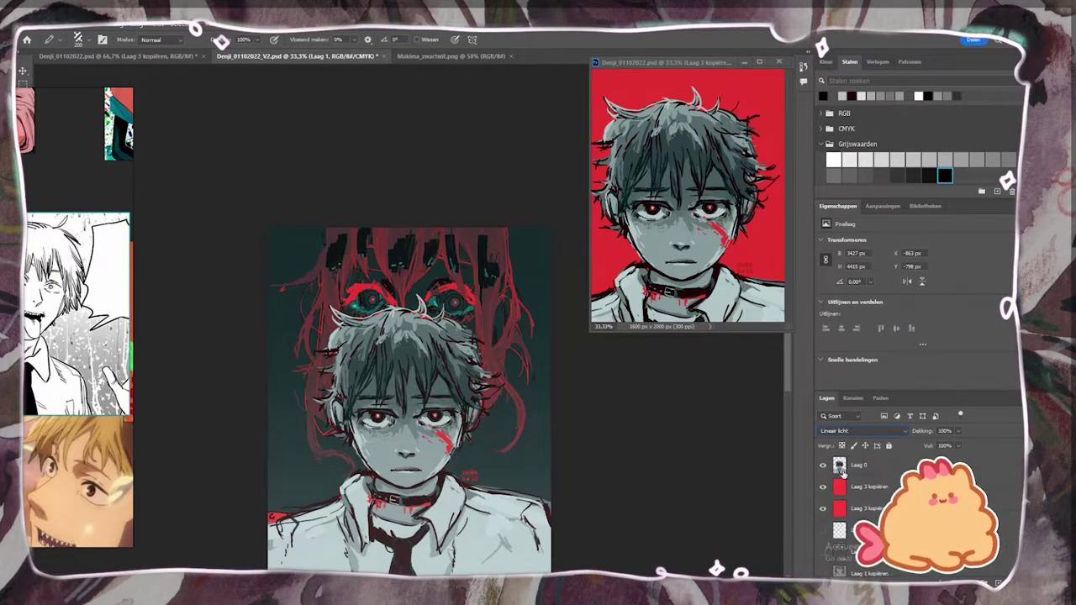
Check the lower red overlay on and off and set its fill to 87%.
click(823, 510)
click(823, 510)
click(841, 531)
click(958, 446)
mouse_move(961, 459)
mouse_down()
mouse_move(935, 459)
mouse_move(960, 450)
mouse_move(955, 459)
mouse_up()
Move the background girl slightly upward to X -869 px, Y -820 px.
scroll(752, 456, down, 2)
key(ctrl+plus)
scroll(558, 398, down, 1)
scroll(559, 397, up, 2)
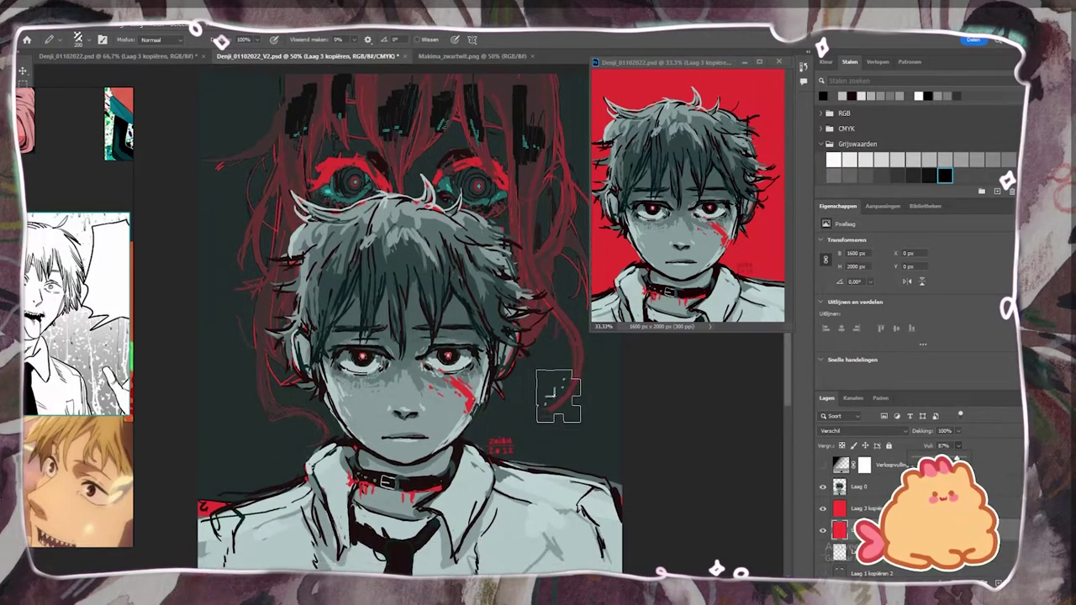
key(v)
drag(454, 168, 456, 133)
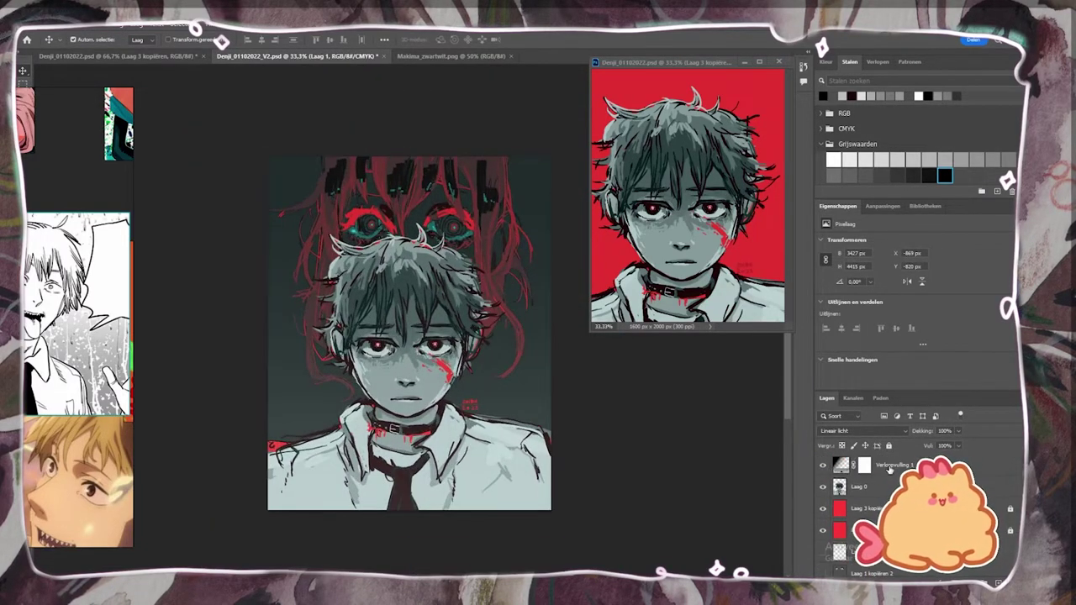
Change the blending mode of the existing gradient fill layer above Denji.
click(890, 470)
click(864, 431)
click(843, 501)
Add a black-to-transparent gradient fill layer above the artwork and set its blending mode to Bedekken.
click(998, 583)
click(968, 583)
click(957, 417)
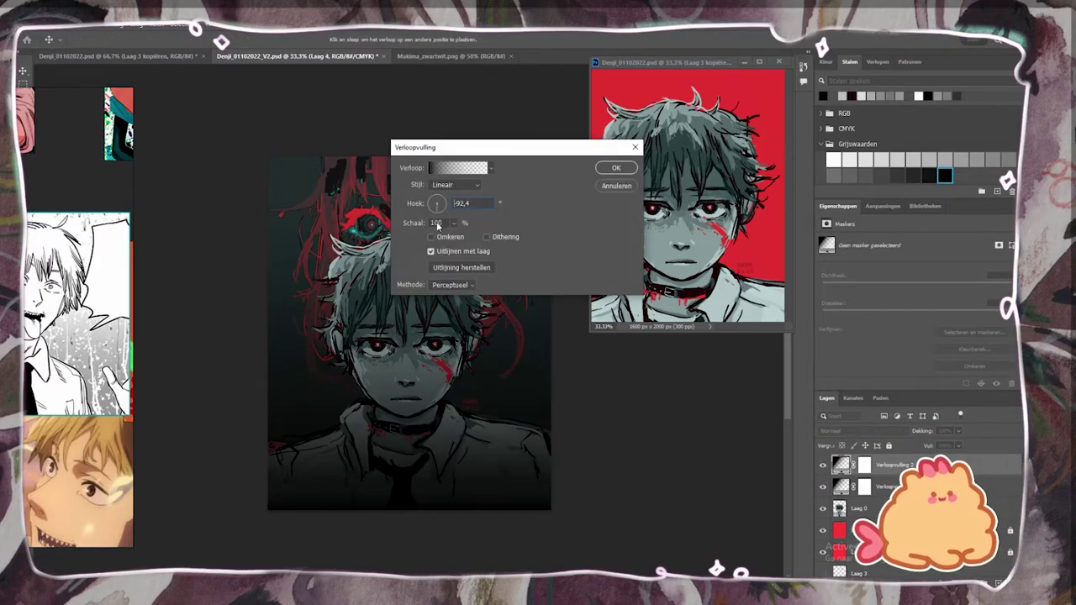
key(Return)
click(845, 430)
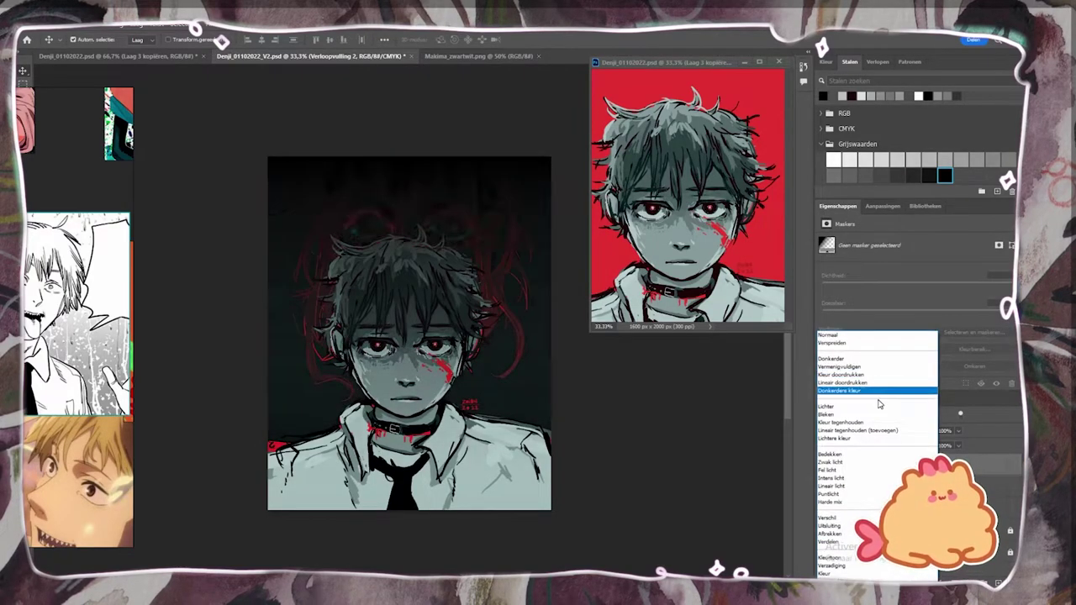
click(872, 454)
click(901, 432)
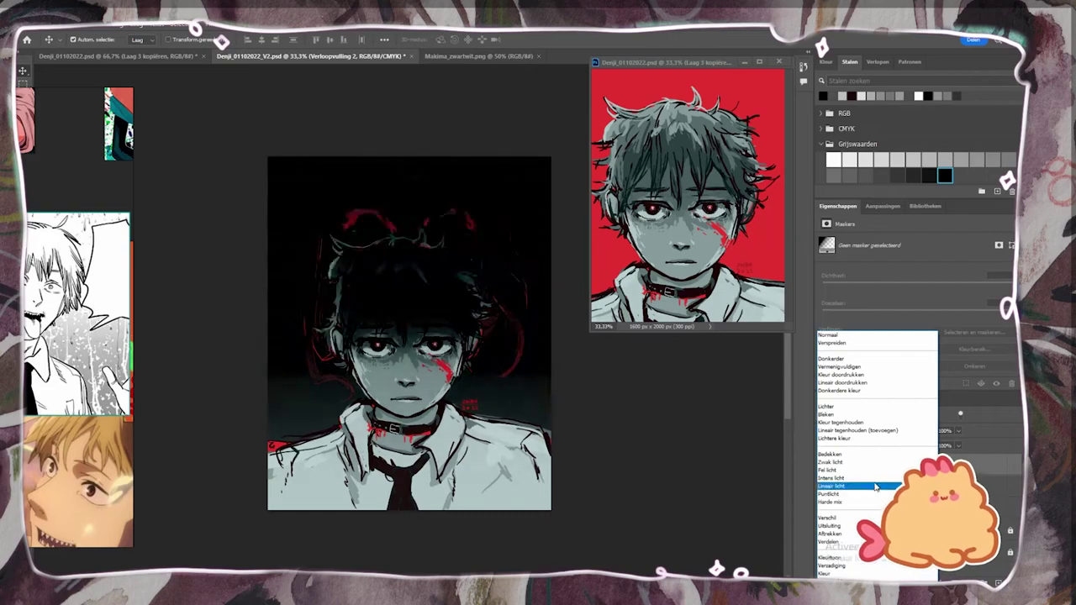
click(829, 455)
Set the new gradient fill layer's fill to 63% and hide the lower gradient fill layer.
click(909, 531)
click(889, 445)
click(959, 446)
mouse_move(966, 459)
mouse_down()
mouse_move(930, 460)
mouse_move(974, 460)
mouse_move(938, 460)
mouse_move(962, 460)
mouse_move(956, 440)
mouse_move(940, 460)
mouse_move(954, 460)
mouse_up()
scroll(890, 471, up, 1)
click(890, 471)
click(824, 466)
click(824, 486)
Compare the artwork with the top gradient fill layer on and off.
scroll(874, 488, down, 3)
click(874, 488)
click(959, 431)
click(958, 445)
scroll(890, 471, up, 3)
click(823, 466)
click(824, 466)
scroll(890, 483, down, 3)
scroll(890, 475, up, 3)
scroll(889, 504, down, 3)
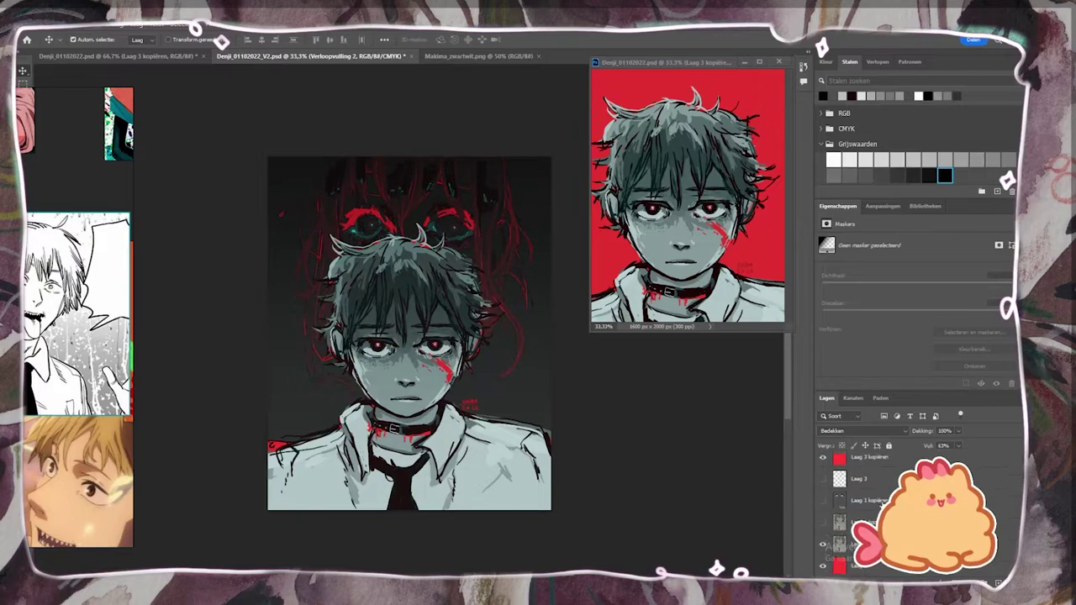
Try to shift the duplicated red background layer's hue to -167 and blend it as Lichtere kleur.
key(ctrl+u)
drag(662, 152, 616, 184)
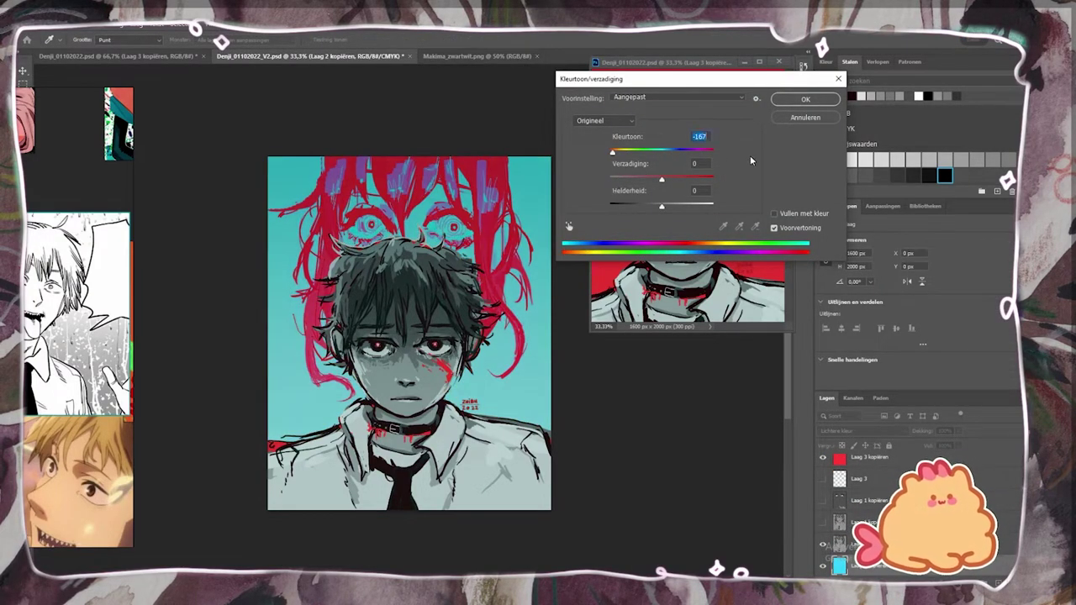
key(Return)
click(858, 430)
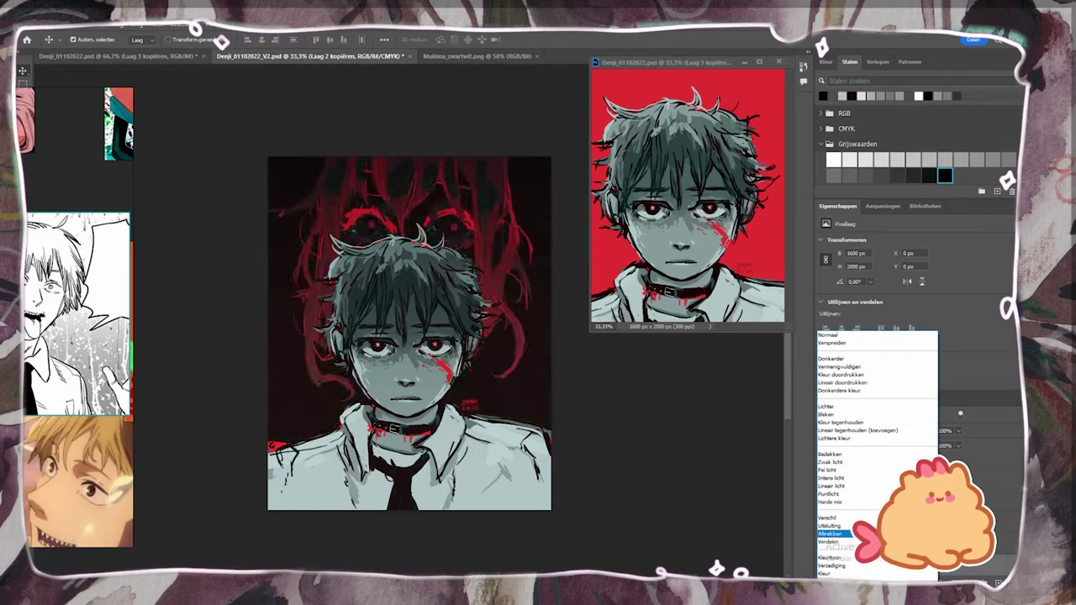
click(834, 438)
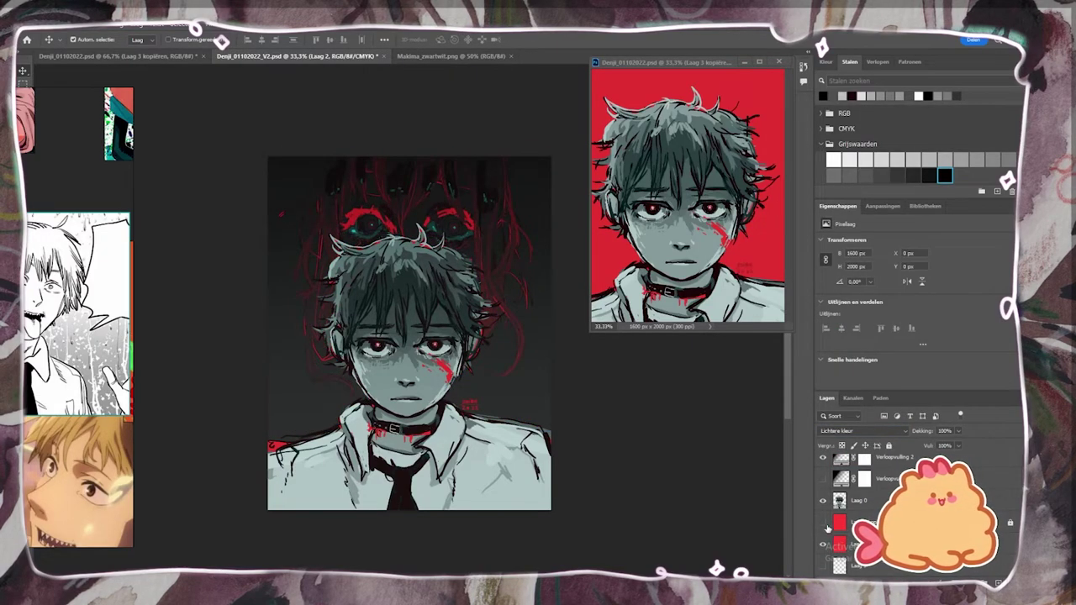
Check the top gradient fill layer on and off and lower its fill to 53%.
click(823, 465)
click(840, 552)
click(823, 465)
click(893, 465)
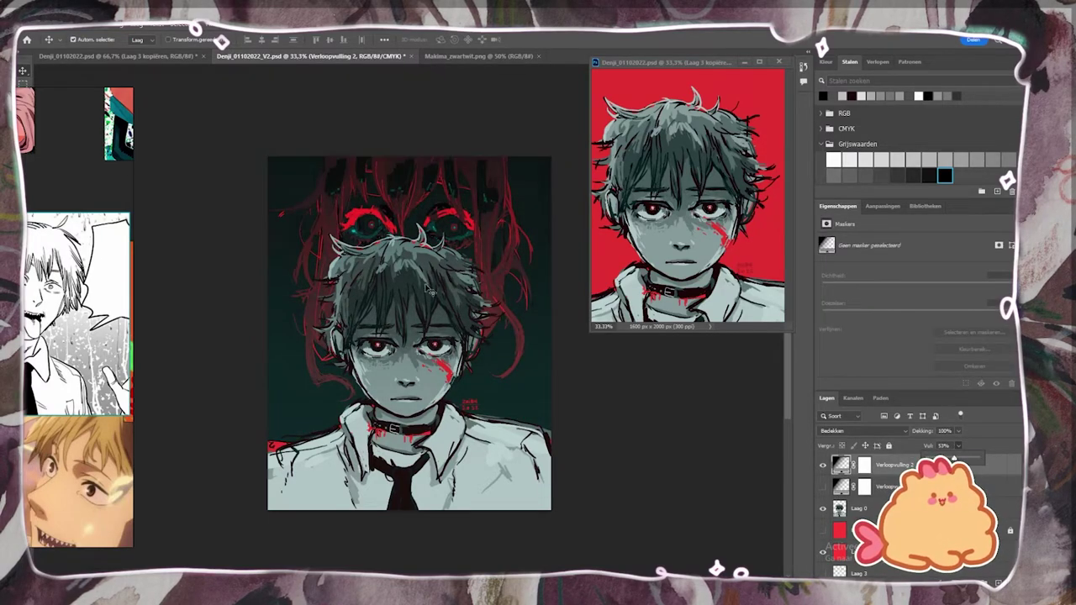
Delete the lower gradient fill layer.
click(823, 488)
click(888, 487)
key(Delete)
Pick white and add a white-to-transparent gradient fill layer that fades down from the artwork's upper edge.
click(833, 175)
click(834, 160)
click(969, 583)
click(959, 408)
mouse_move(437, 200)
mouse_down()
mouse_move(447, 204)
mouse_move(437, 216)
mouse_up()
click(618, 168)
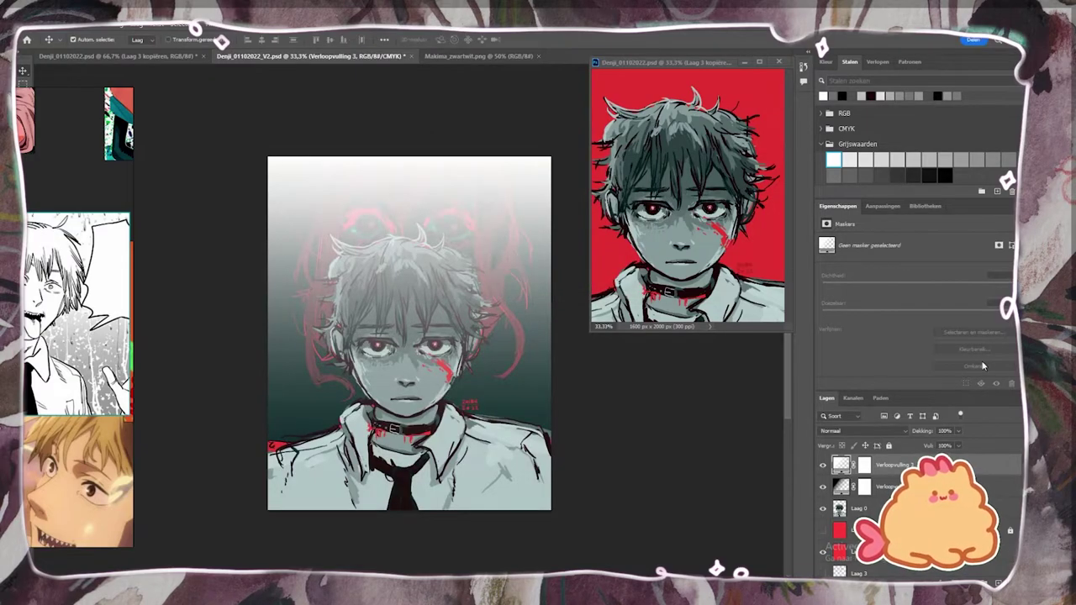
Set the white gradient's blending mode to Harde mix and reduce its fill.
click(863, 431)
click(831, 502)
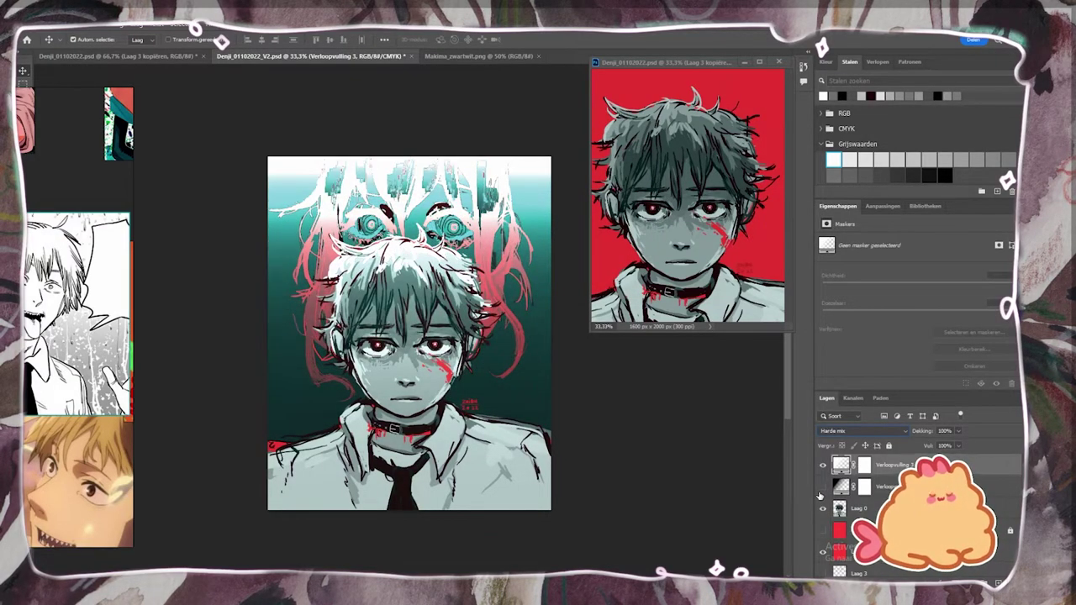
drag(928, 458, 910, 458)
Try the Fel licht blending mode on the background girl layer and return it to Lineair licht.
scroll(908, 513, down, 3)
click(861, 546)
click(863, 432)
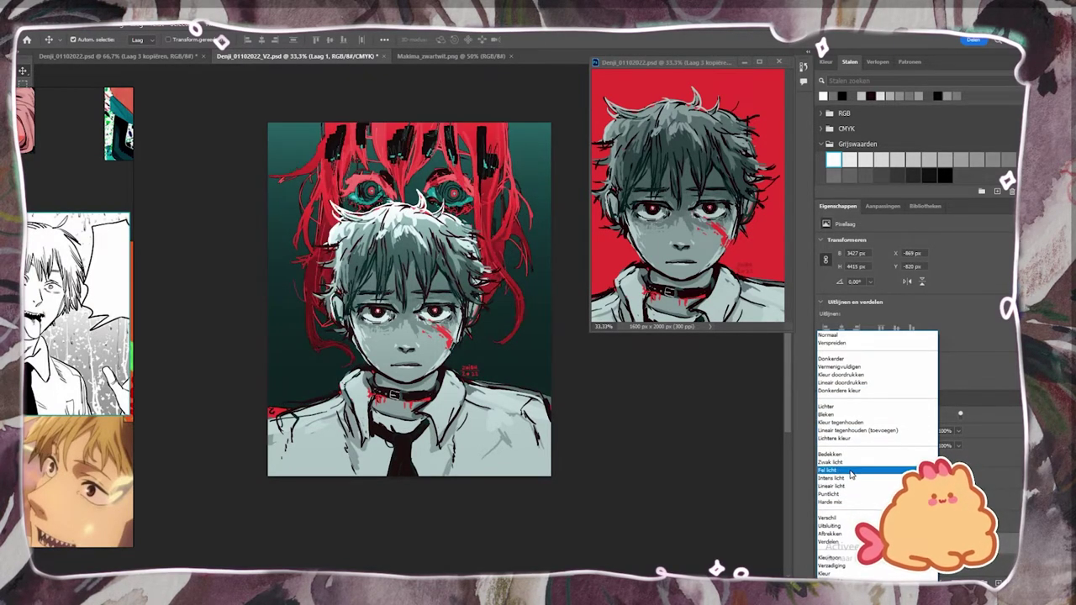
click(875, 471)
mouse_move(959, 452)
mouse_down()
mouse_move(928, 459)
mouse_move(965, 458)
mouse_up()
click(865, 432)
click(866, 488)
Check the white gradient on and off and merge it with a new empty layer into a pixel layer.
scroll(841, 505, up, 5)
click(824, 467)
click(824, 469)
click(374, 152)
click(999, 583)
right_click(913, 465)
ctrl+click(915, 487)
right_click(919, 476)
click(841, 337)
Try to reposition and reblend the merged white gradient and brush over it with a layer mask.
drag(413, 167, 414, 235)
click(864, 431)
click(894, 469)
mouse_move(492, 265)
mouse_down()
mouse_move(493, 280)
mouse_move(493, 262)
mouse_up()
click(955, 583)
key(b)
mouse_move(538, 210)
mouse_down()
mouse_move(582, 353)
mouse_move(336, 277)
mouse_up()
key(ctrl+z)
key(ctrl+z)
key(ctrl+z)
key(ctrl+z)
key(ctrl+z)
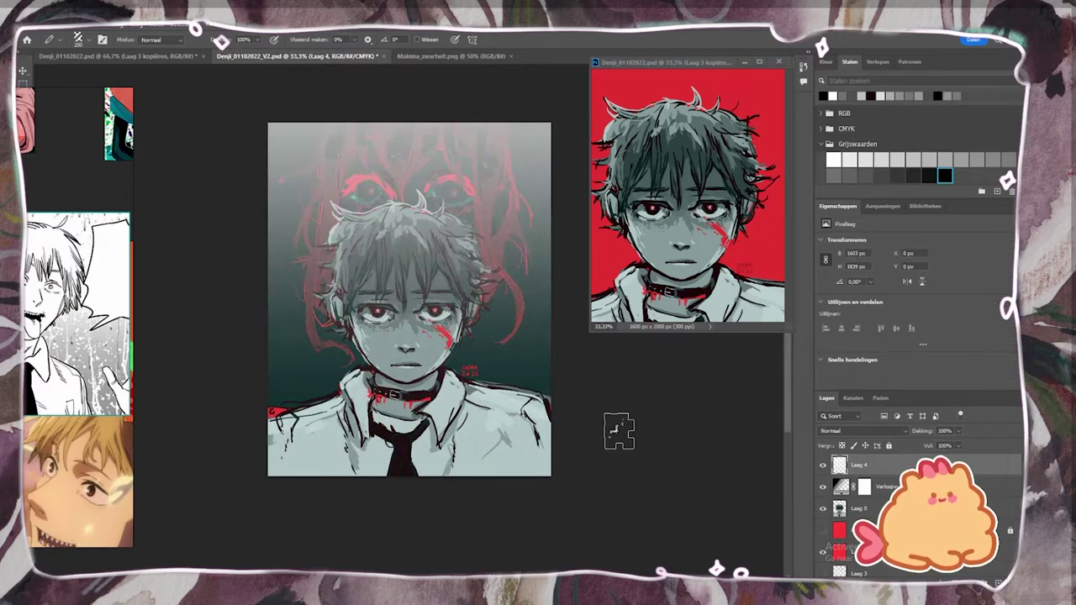
Set the merged white gradient to Bedekken and hide parts of it with black brush strokes on a layer mask.
click(849, 431)
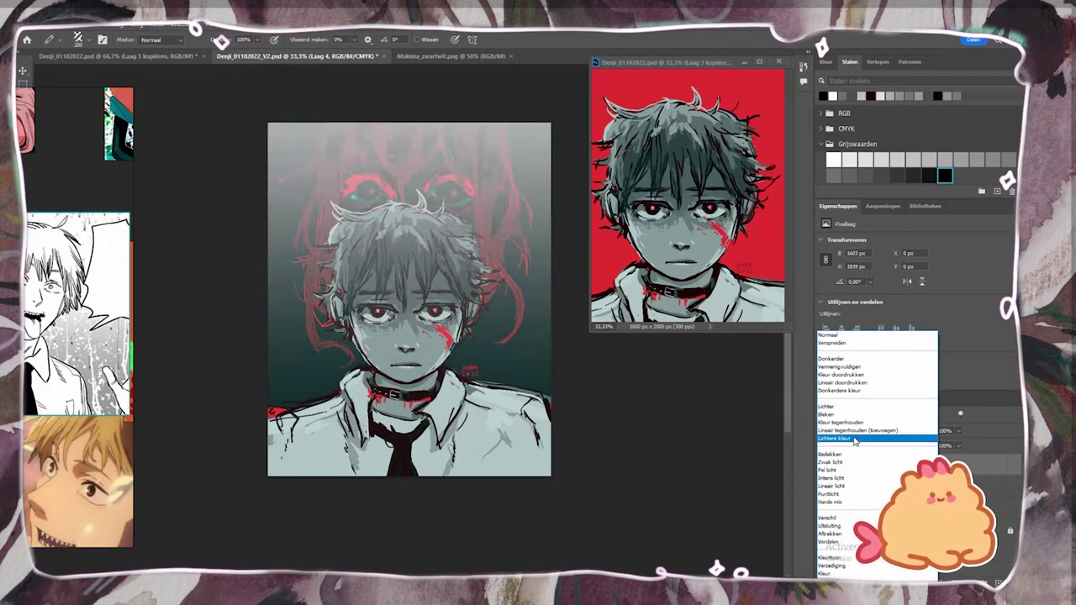
click(831, 455)
click(955, 582)
drag(383, 142, 612, 426)
drag(321, 148, 295, 271)
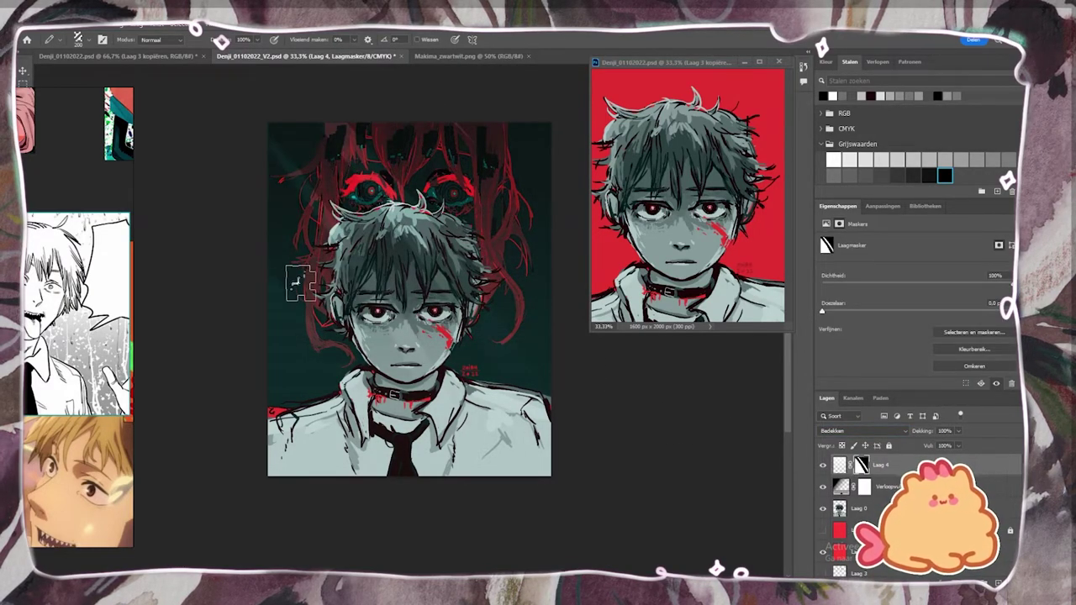
Hide both gradient layers and add a white outer glow to the Denji layer at 26% opacity and 21 px size.
drag(823, 465, 823, 511)
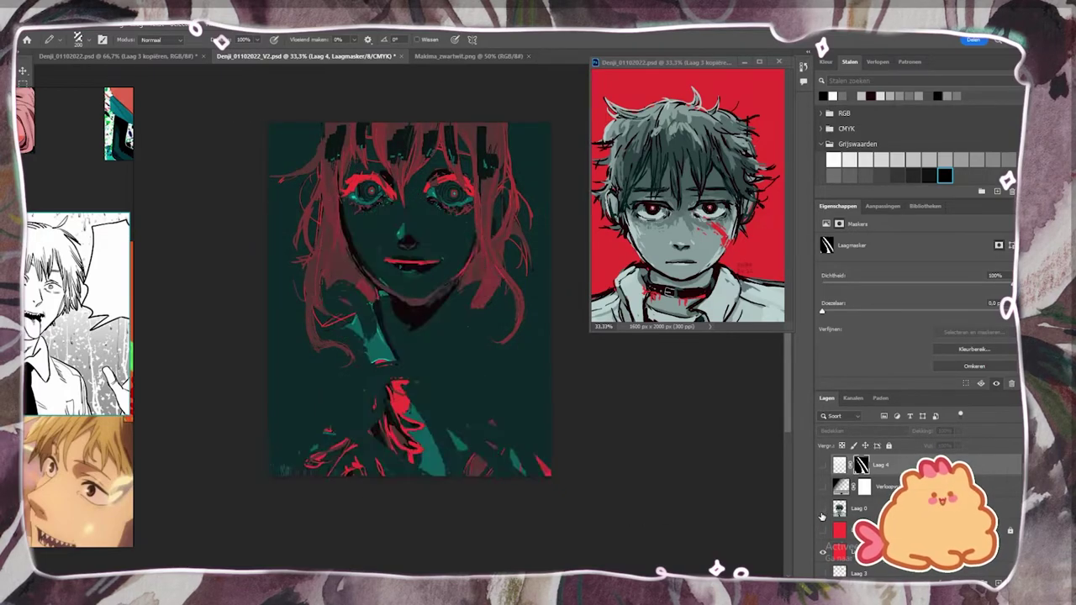
click(824, 509)
click(859, 509)
click(941, 583)
click(965, 566)
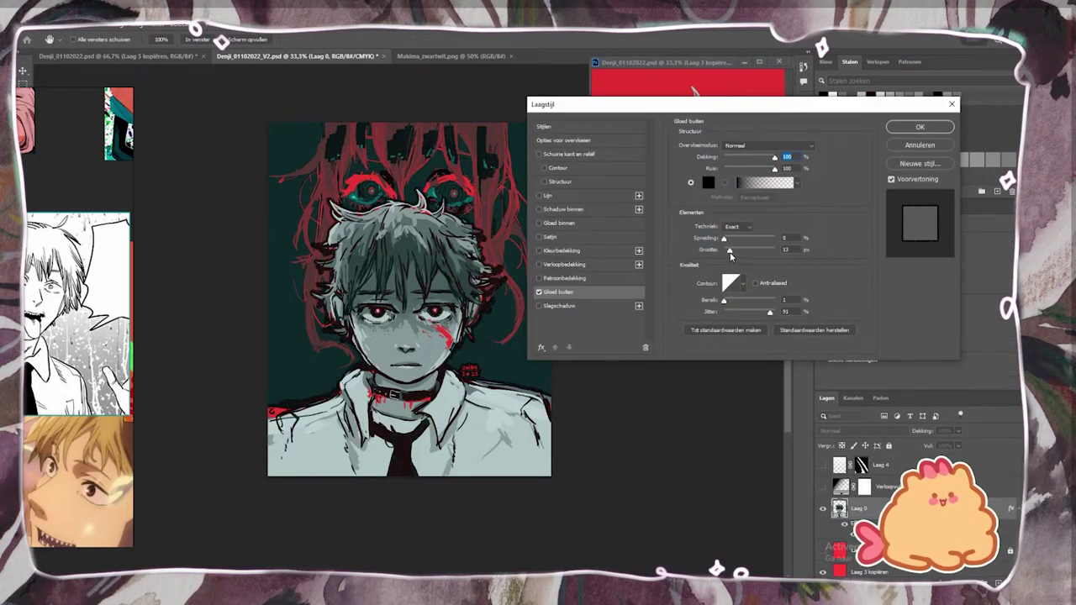
drag(730, 255, 736, 259)
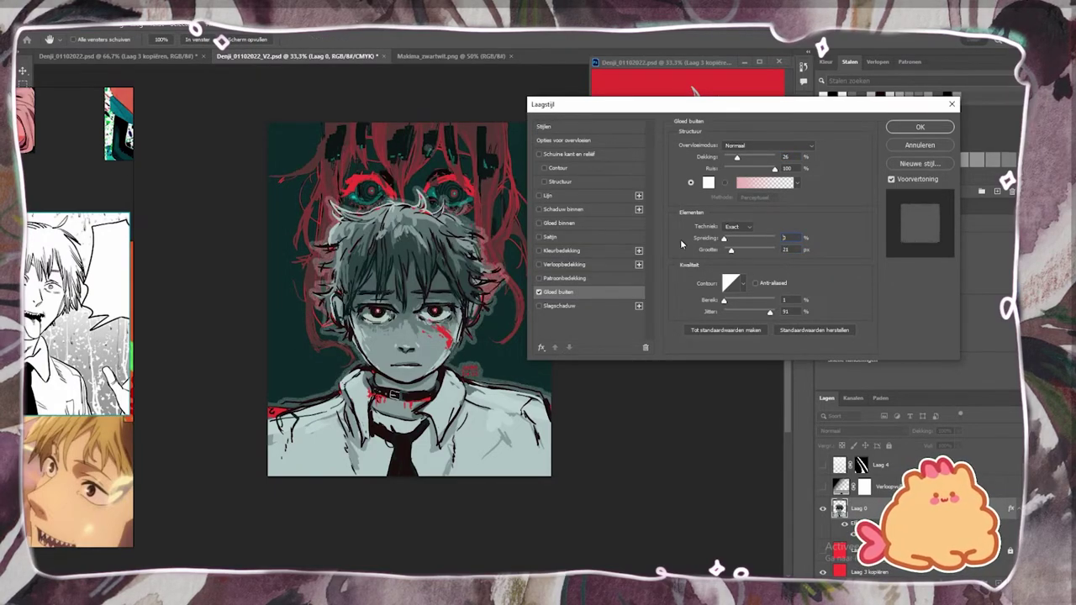
Set the outer glow to 100% opacity, 42% noise, 100% spread, 3 px size, 75% range and 64% jitter.
drag(682, 244, 734, 279)
drag(725, 302, 764, 308)
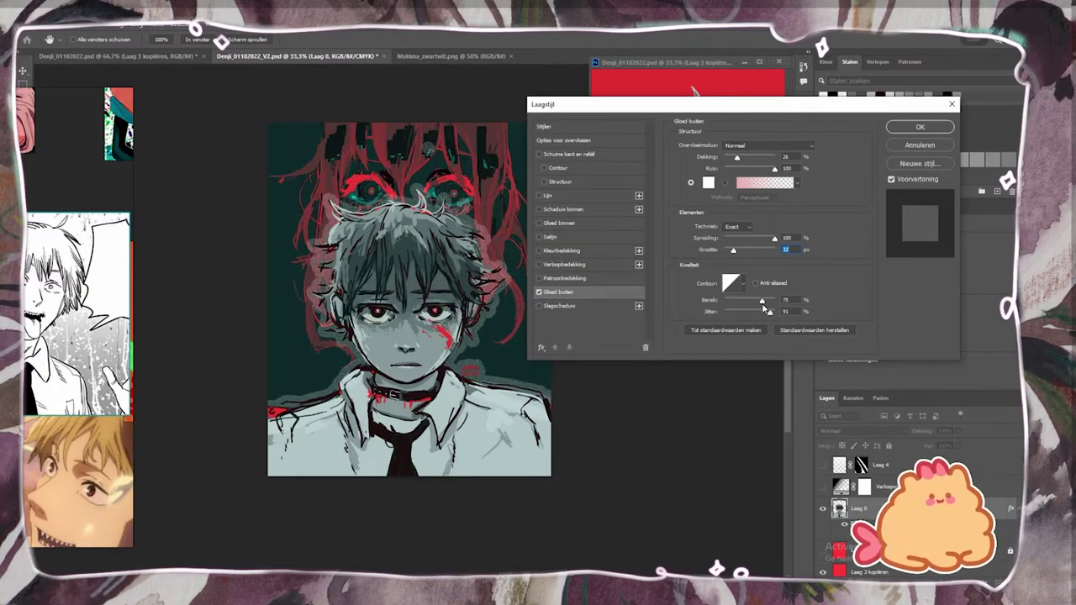
drag(736, 157, 769, 158)
drag(775, 170, 745, 190)
mouse_move(769, 158)
mouse_down()
mouse_move(724, 169)
mouse_move(765, 168)
mouse_up()
drag(733, 252, 727, 257)
drag(768, 160, 777, 170)
Base the outer glow on a custom white-to-red gradient and set its noise to 39%.
click(725, 182)
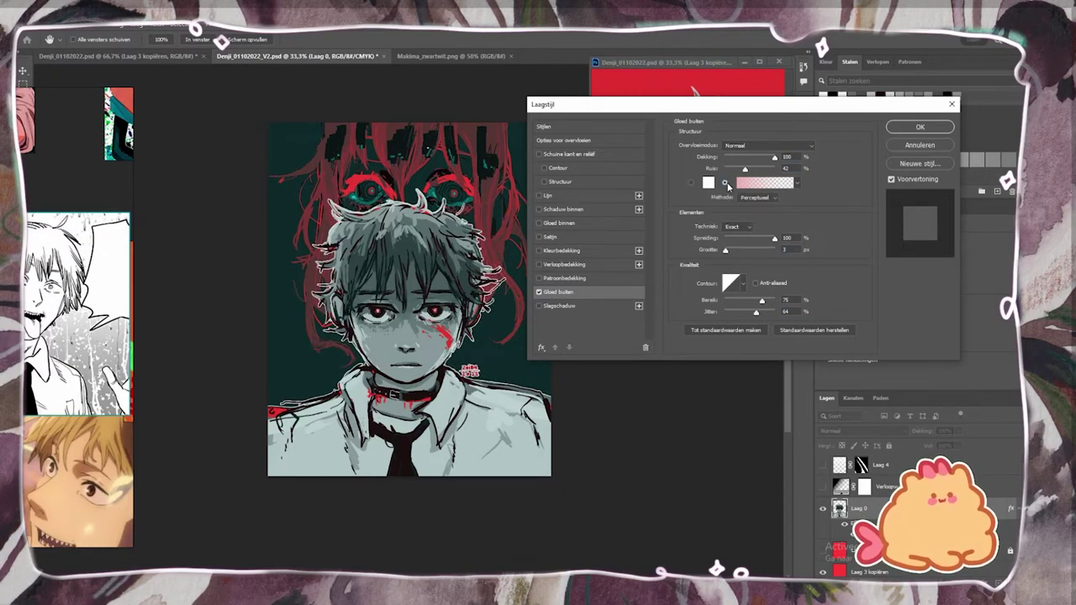
click(753, 183)
text(60)
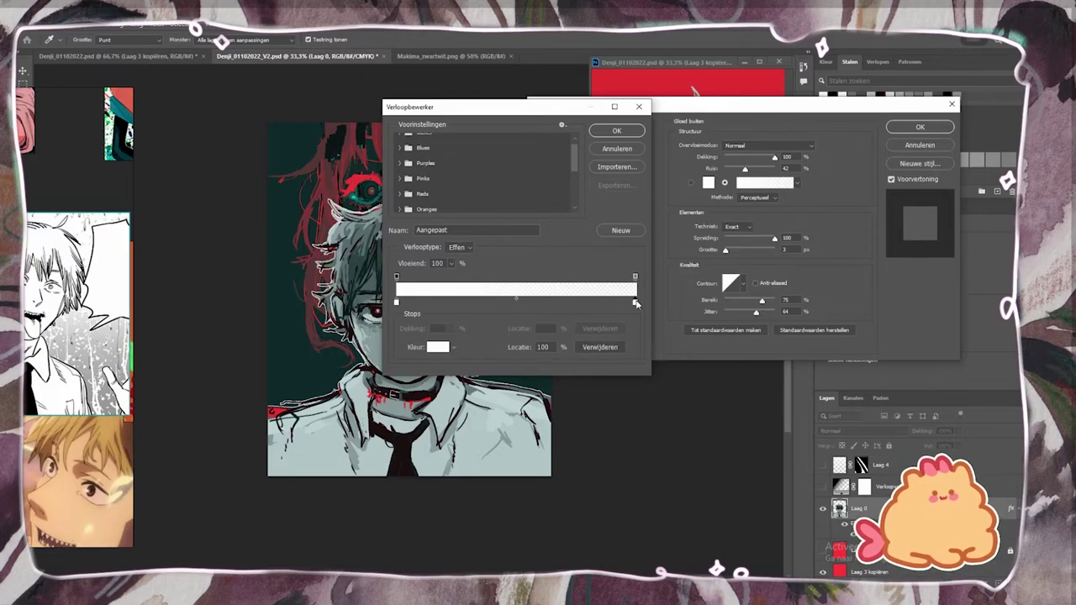
double_click(636, 303)
drag(488, 172, 576, 102)
drag(513, 128, 630, 232)
click(740, 252)
drag(513, 107, 670, 94)
click(778, 118)
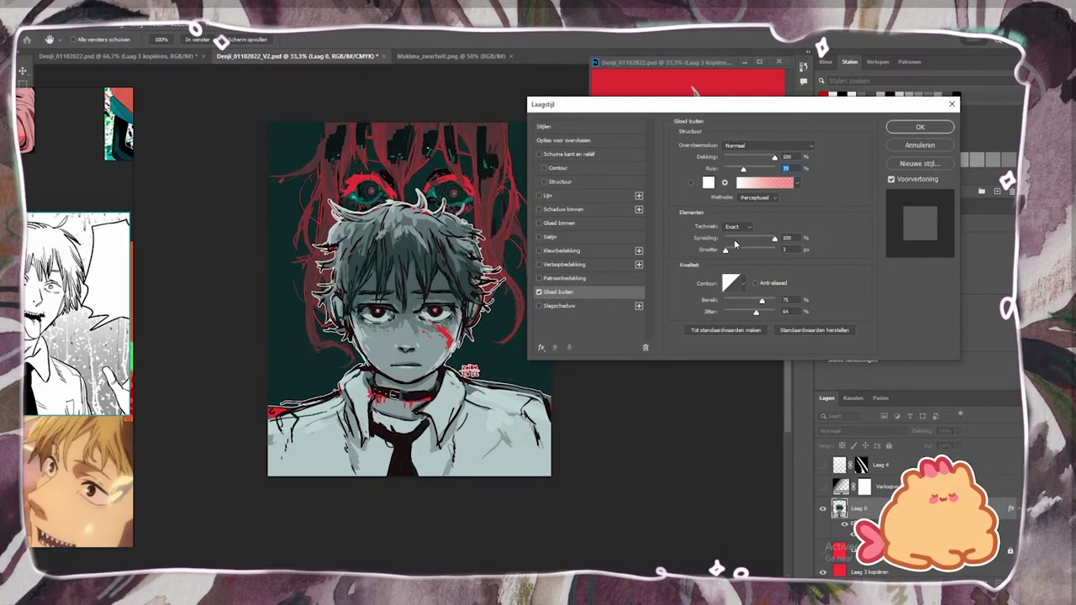
Try several blending modes for the outer glow, settle on Fel licht with anti-aliasing, and apply the layer style.
click(761, 145)
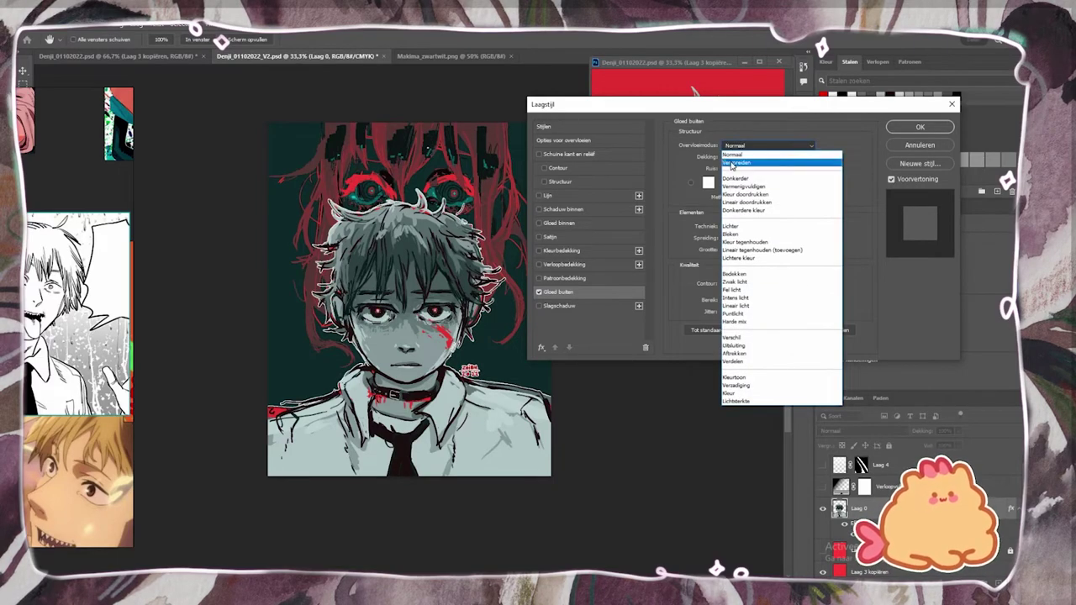
click(747, 202)
click(761, 145)
click(744, 236)
click(761, 145)
click(745, 282)
click(761, 145)
click(746, 290)
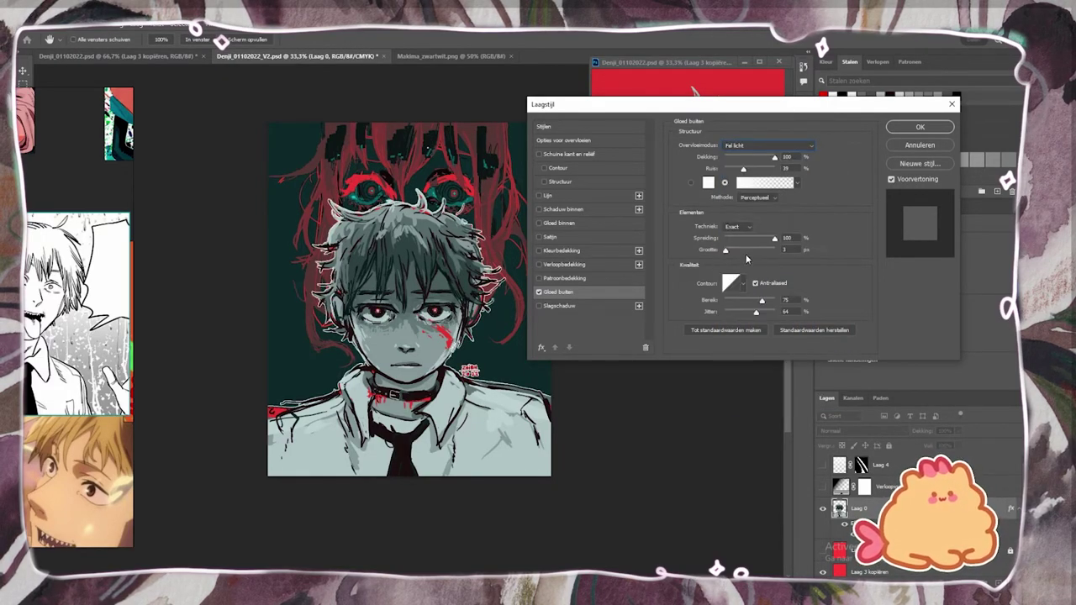
key(Return)
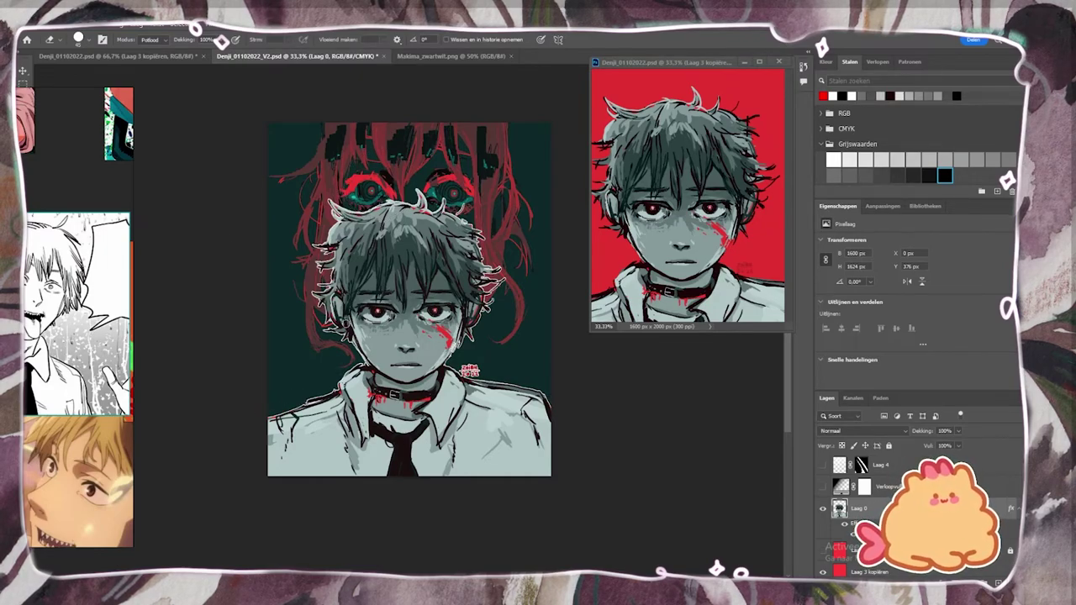
key(ctrl+plus)
key(ctrl+minus)
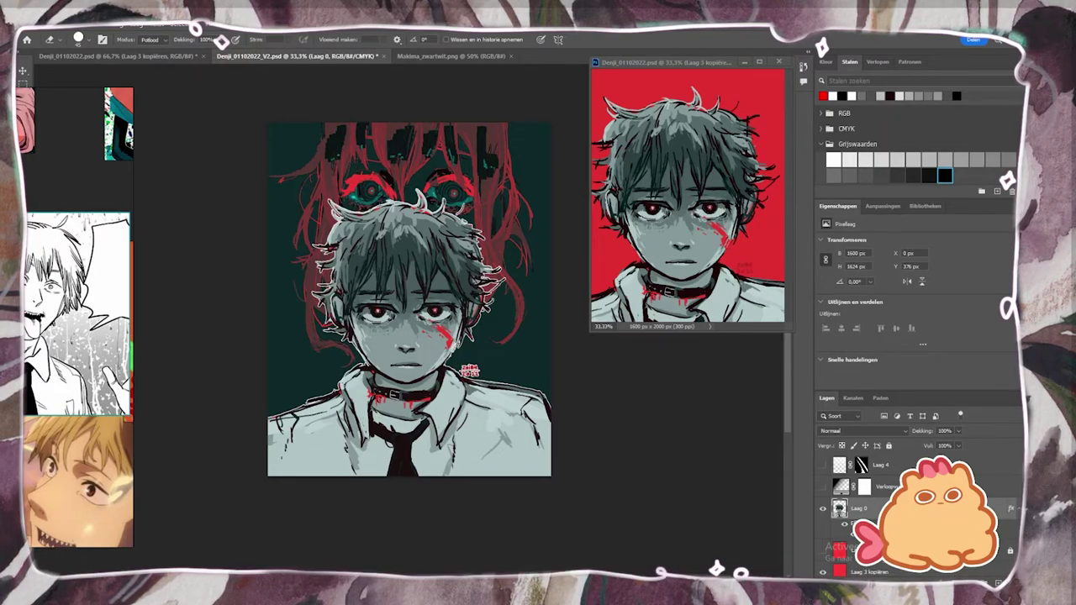
key(alt+Tab)
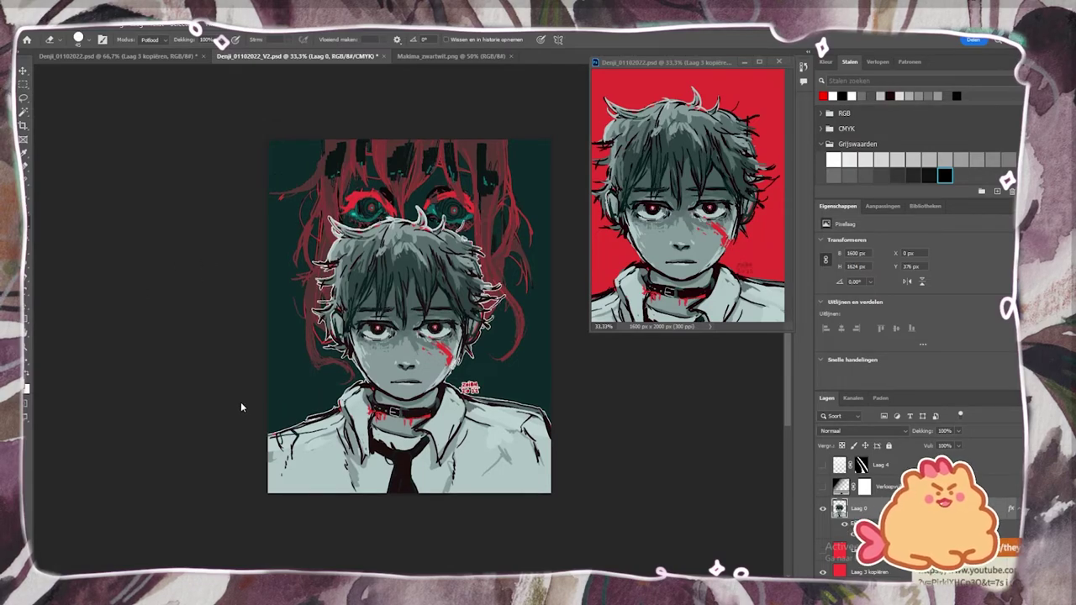